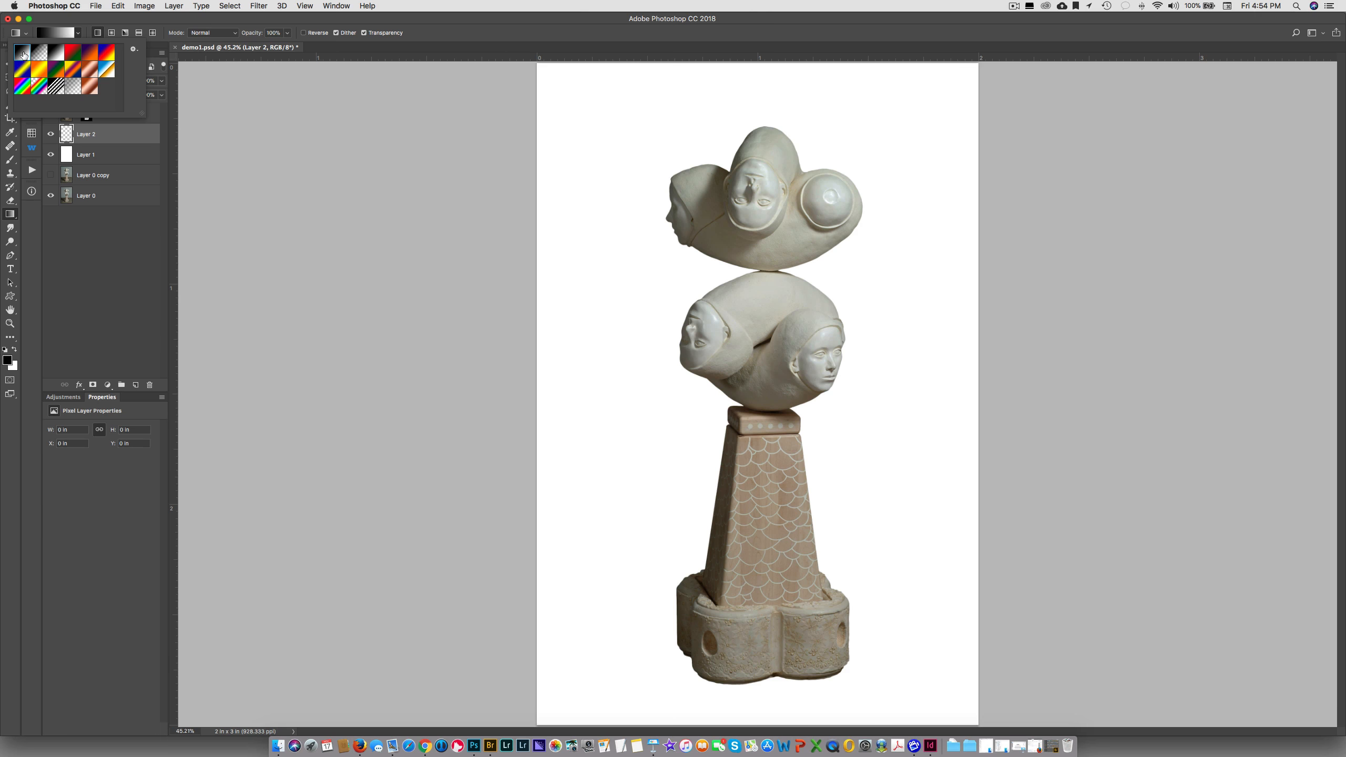
Draw vertical black-to-white gradients on Layer 2, trying a short transition and finishing with a long one spanning nearly the full canvas height
left_click(613, 78)
left_click_drag(613, 77, 620, 685)
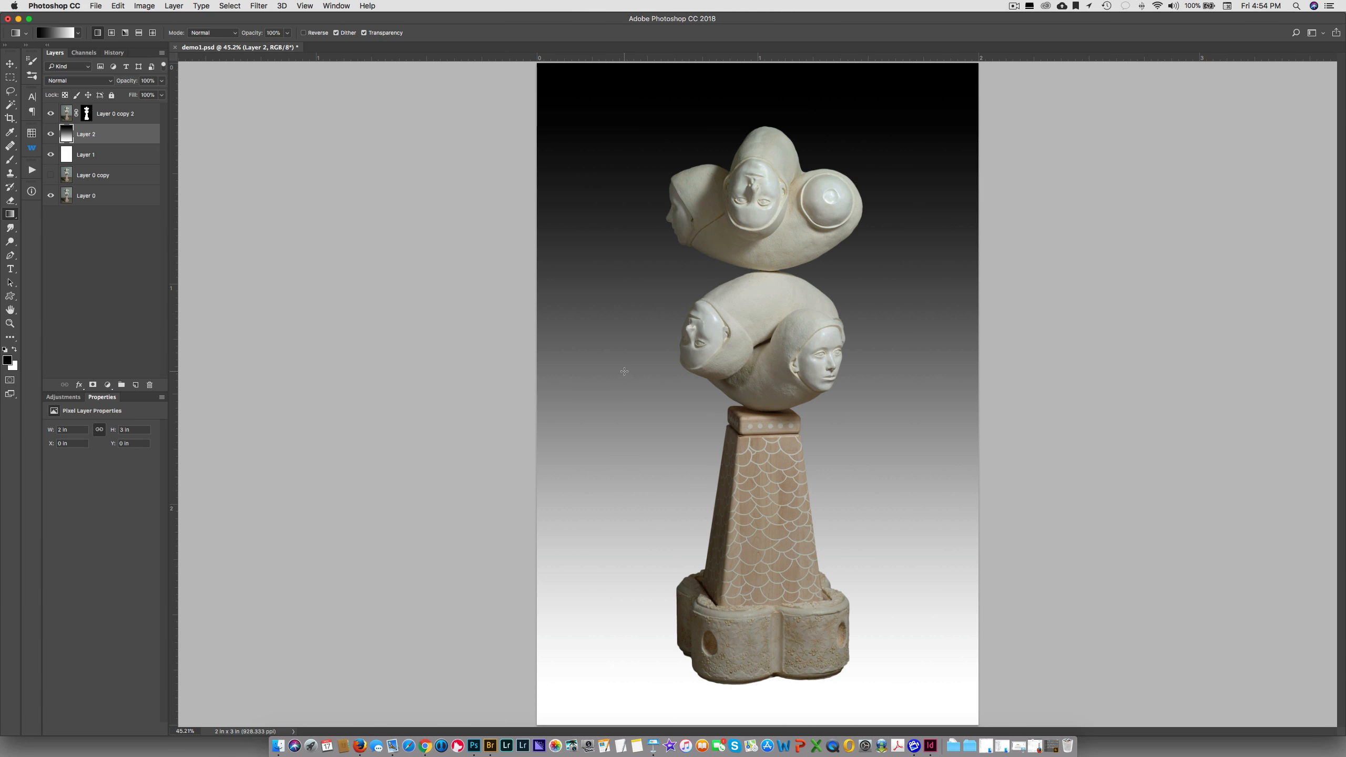
left_click_drag(624, 372, 624, 499)
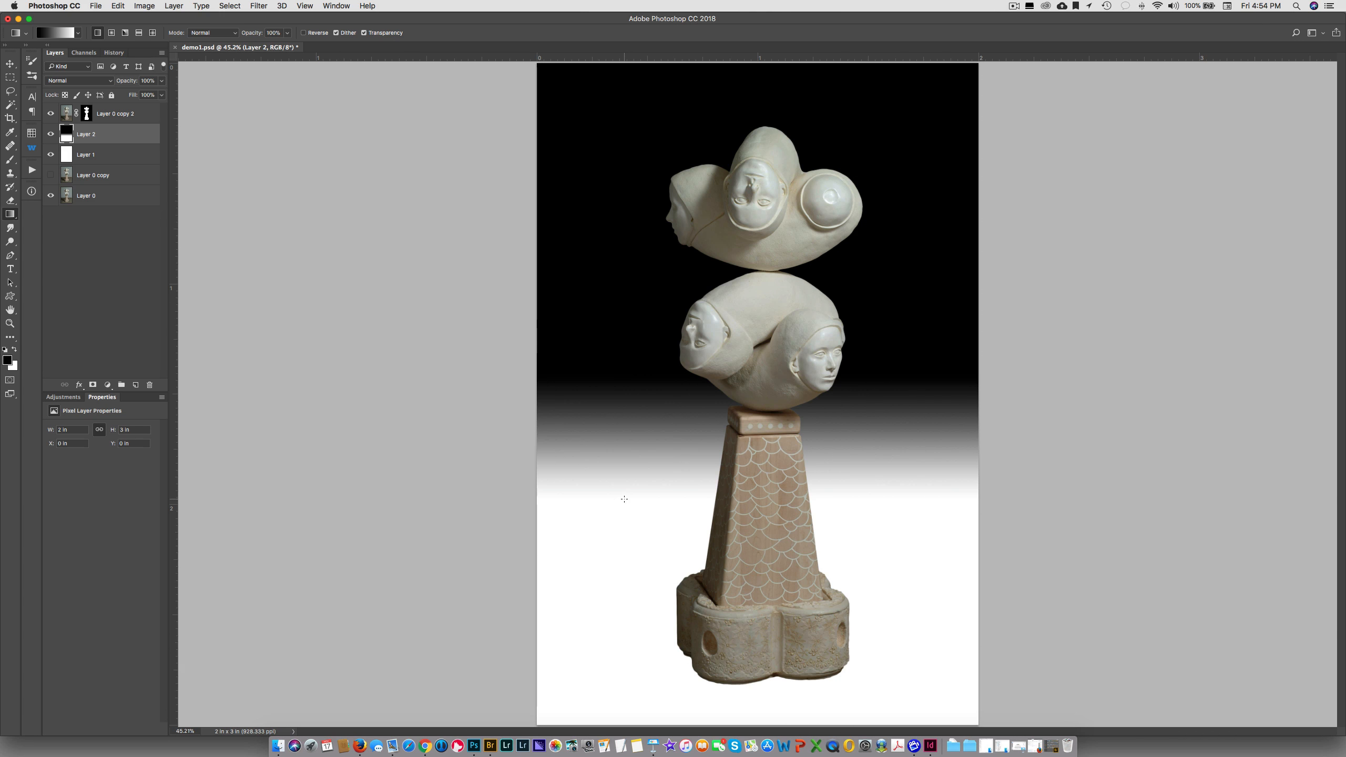
left_click_drag(638, 113, 640, 656)
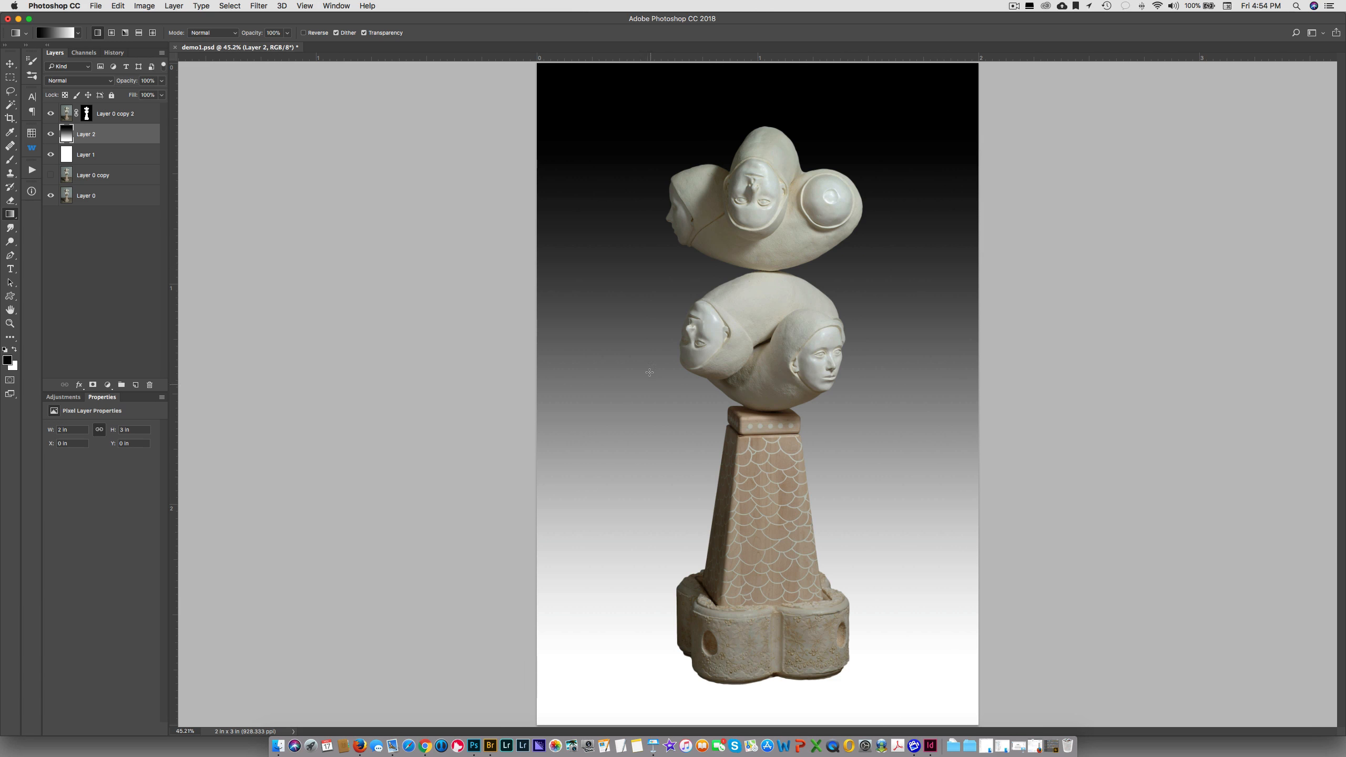
left_click_drag(648, 308, 834, 587)
left_click_drag(904, 438, 776, 610)
Load the sculpture selection from the mask of Layer 0 copy 2 and create a new layer above the gradient layer
left_click_drag(86, 114, 88, 118)
left_click(87, 114, "super")
left_click(135, 385)
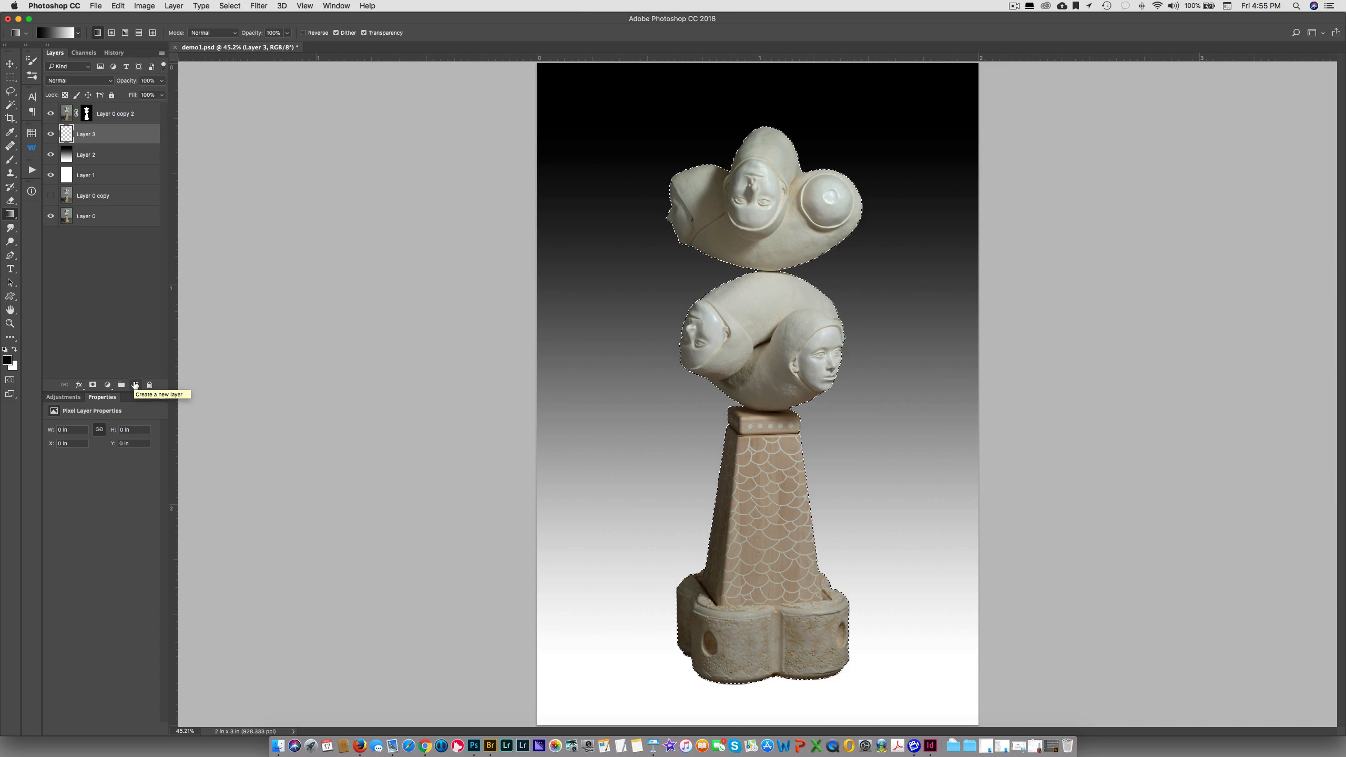
Fill the sculpture selection with black on Layer 3 while Layer 0 copy 2 is hidden, deselect, and show the sculpture again
key("shift+g")
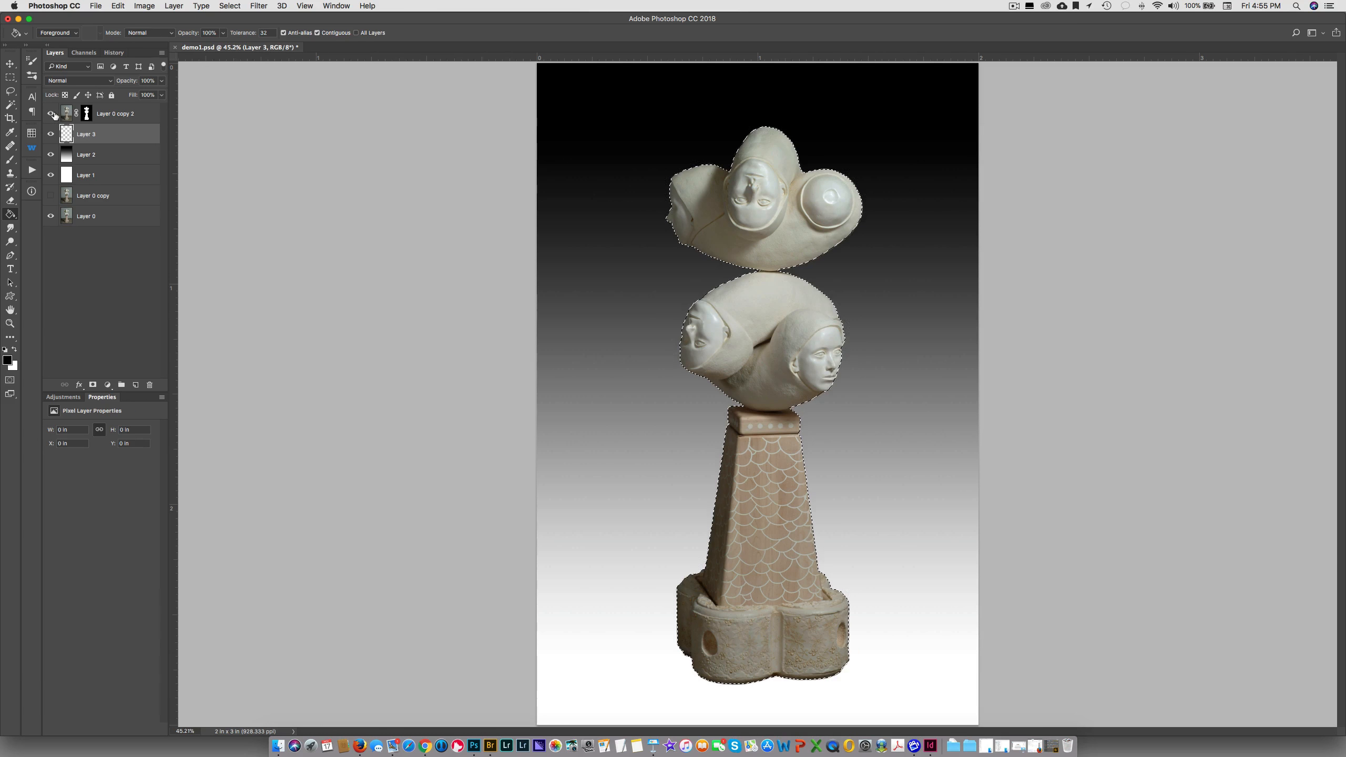
left_click(51, 113)
left_click(729, 215)
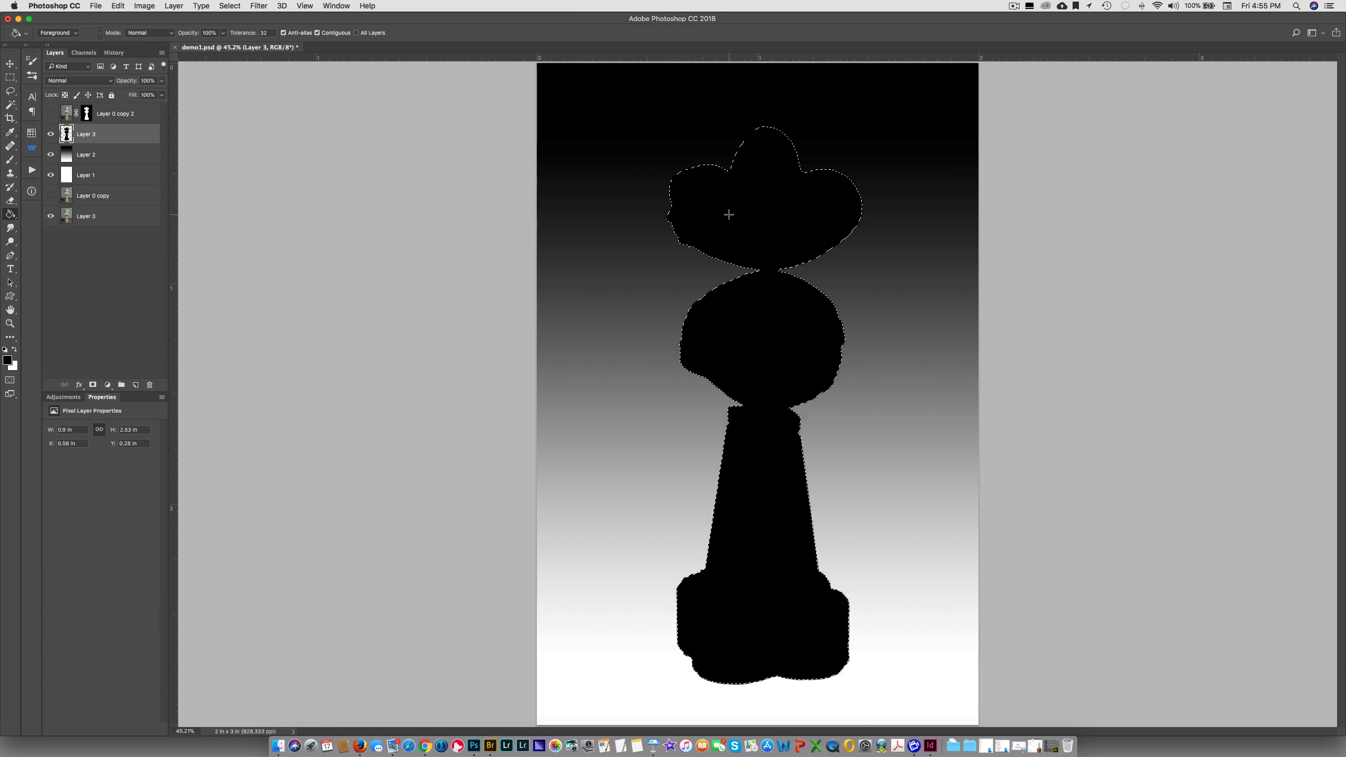
left_click(51, 113)
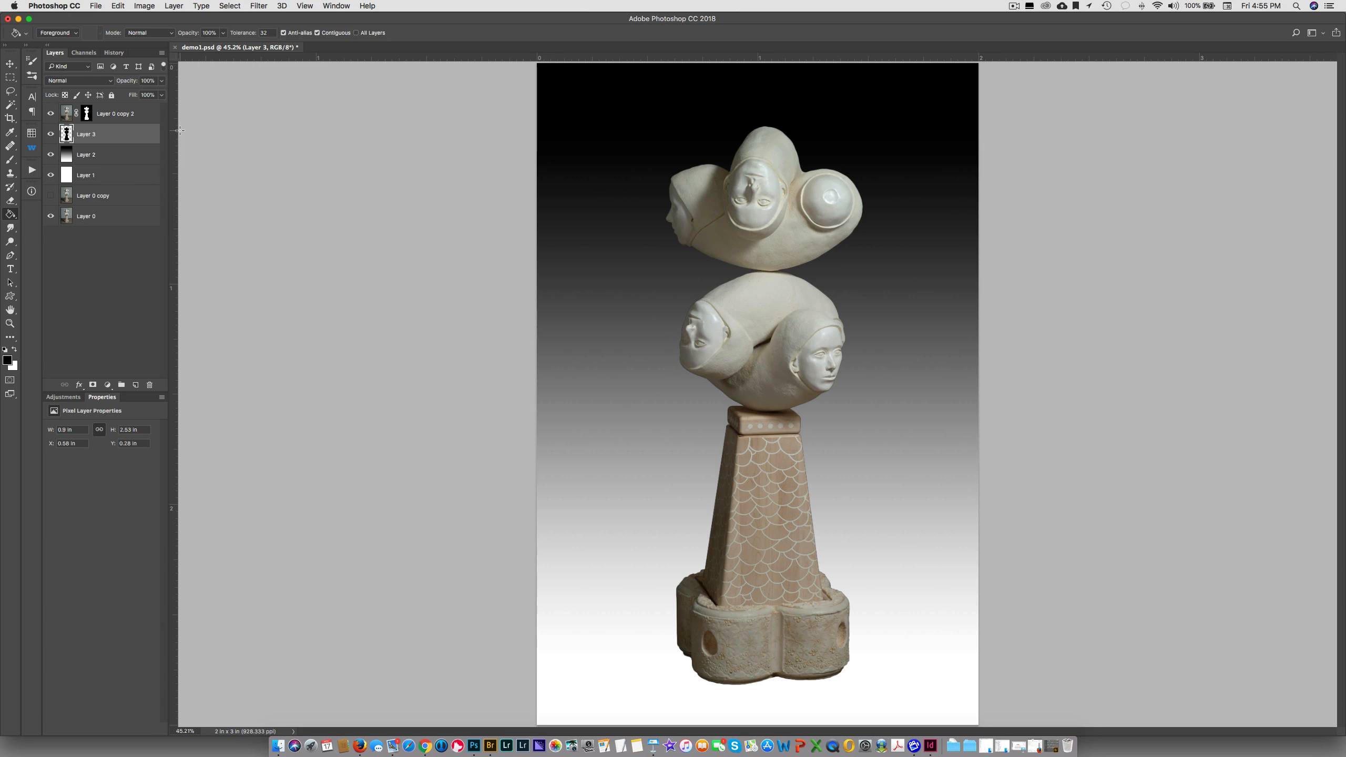
Nudge the black silhouette on Layer 3 slightly downward and inspect the dark edge from the sculpture's base to its top
key("v")
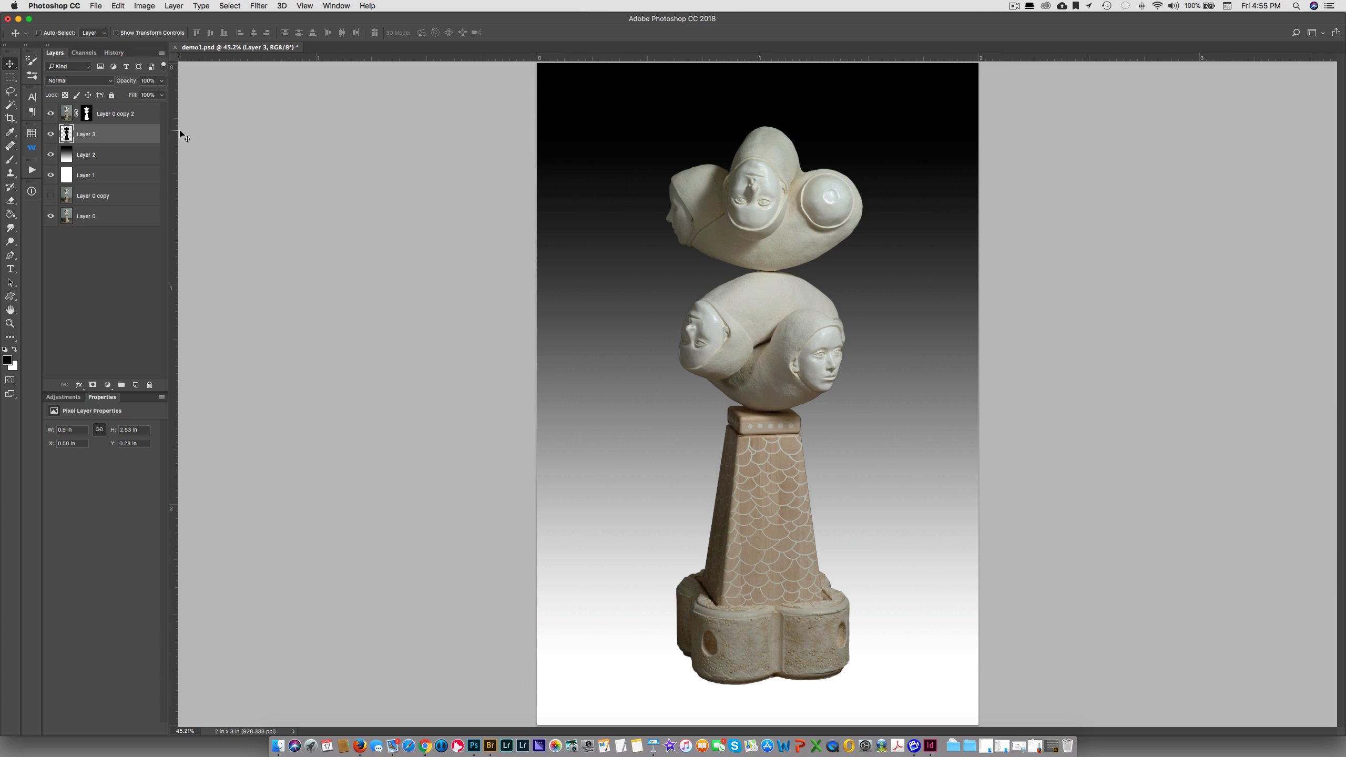
key("Down")
key("Down")
key("super+equal")
key("super+equal")
left_click_drag(734, 490, 703, 175)
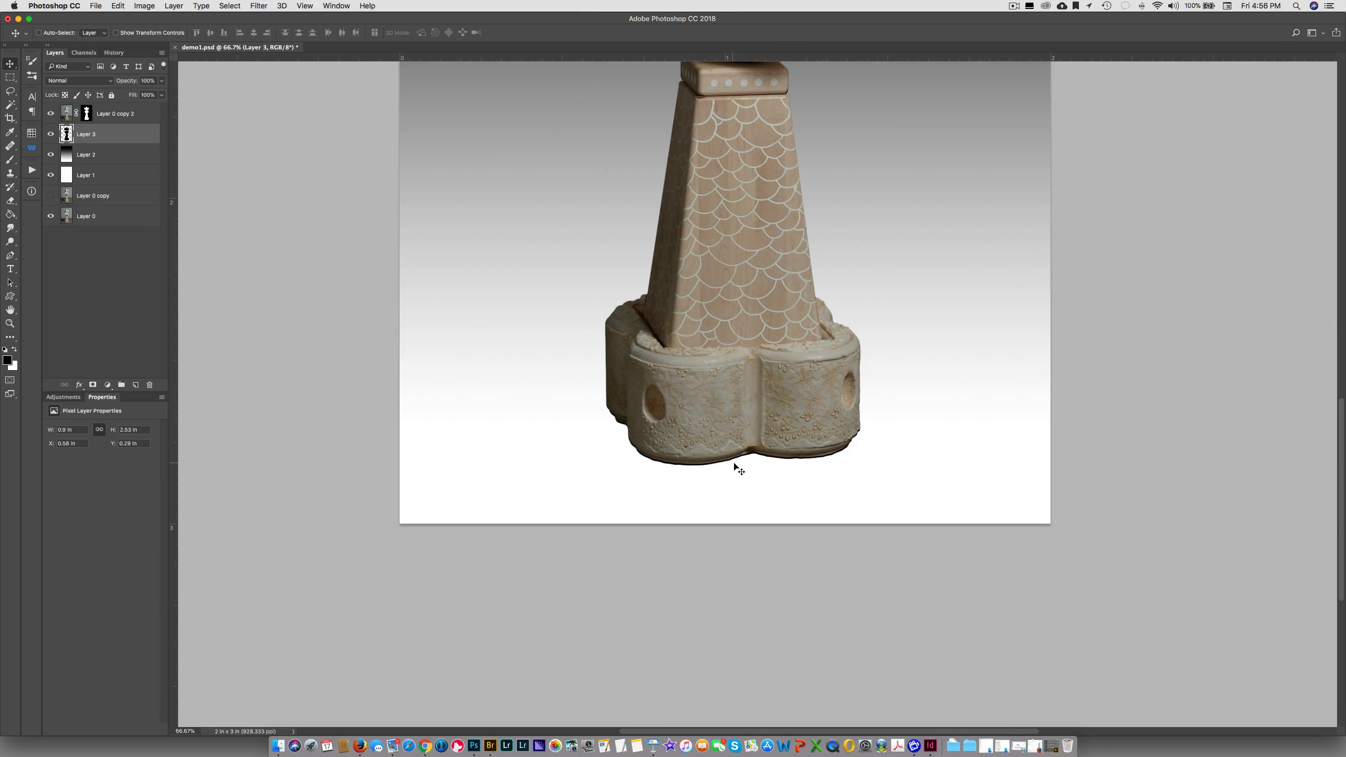
left_click_drag(762, 264, 725, 493)
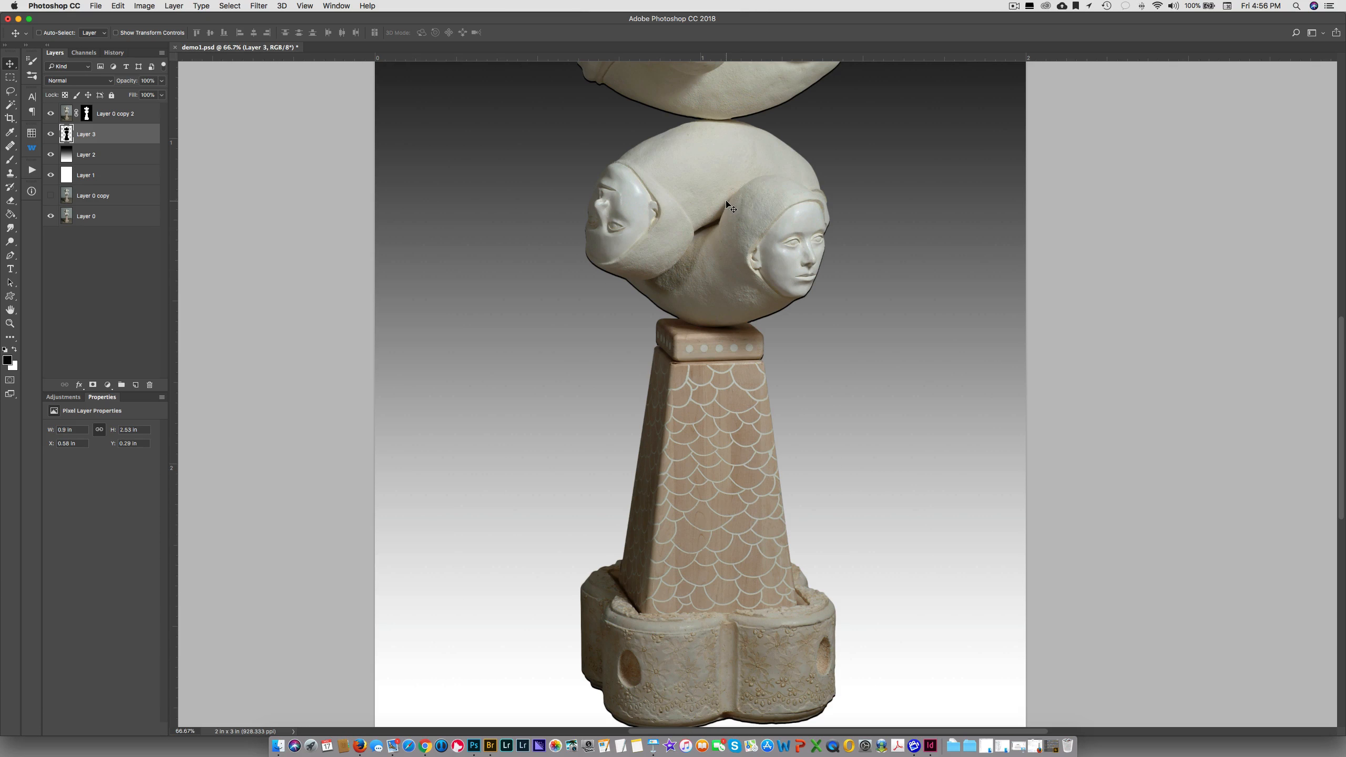
left_click_drag(726, 204, 717, 301)
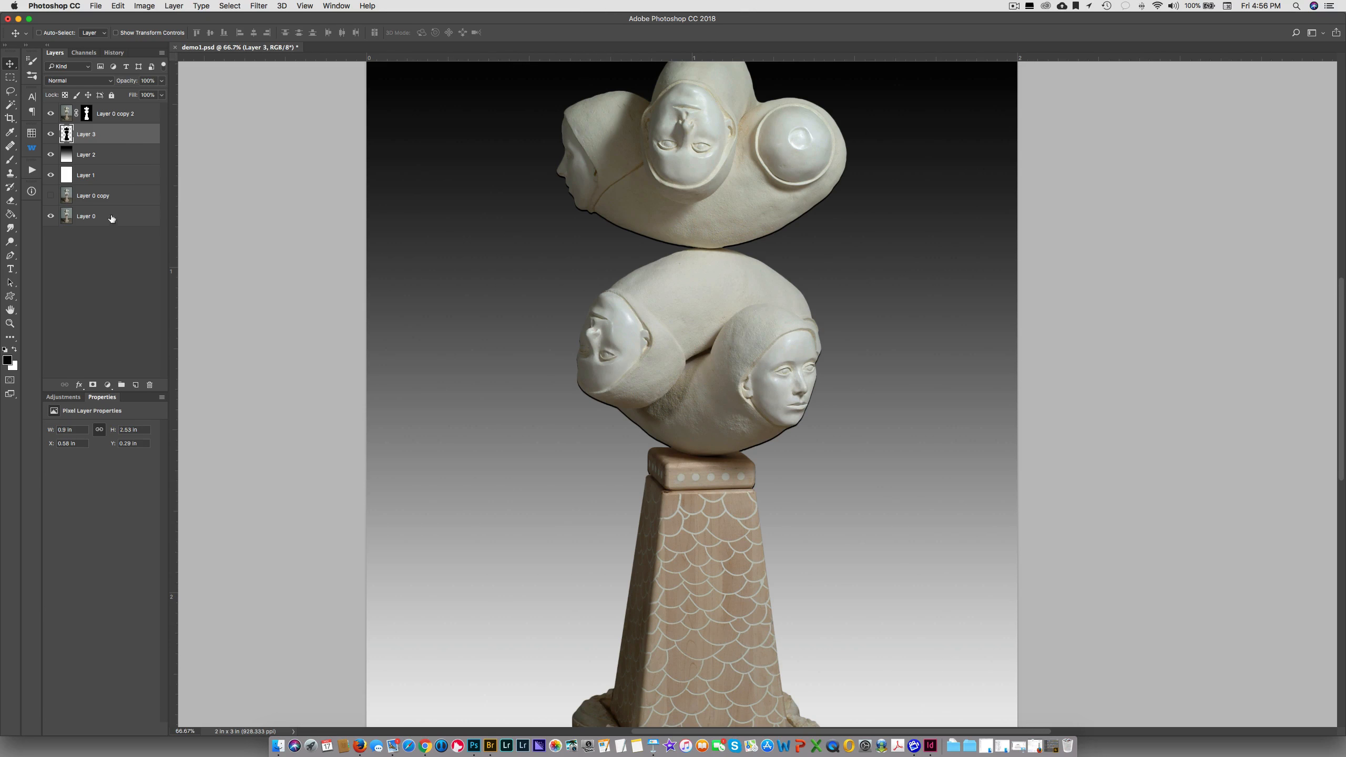
Add a layer mask to Layer 3 and paint it black to hide the dark outline around the heads, pedestal and upper base
left_click(93, 386)
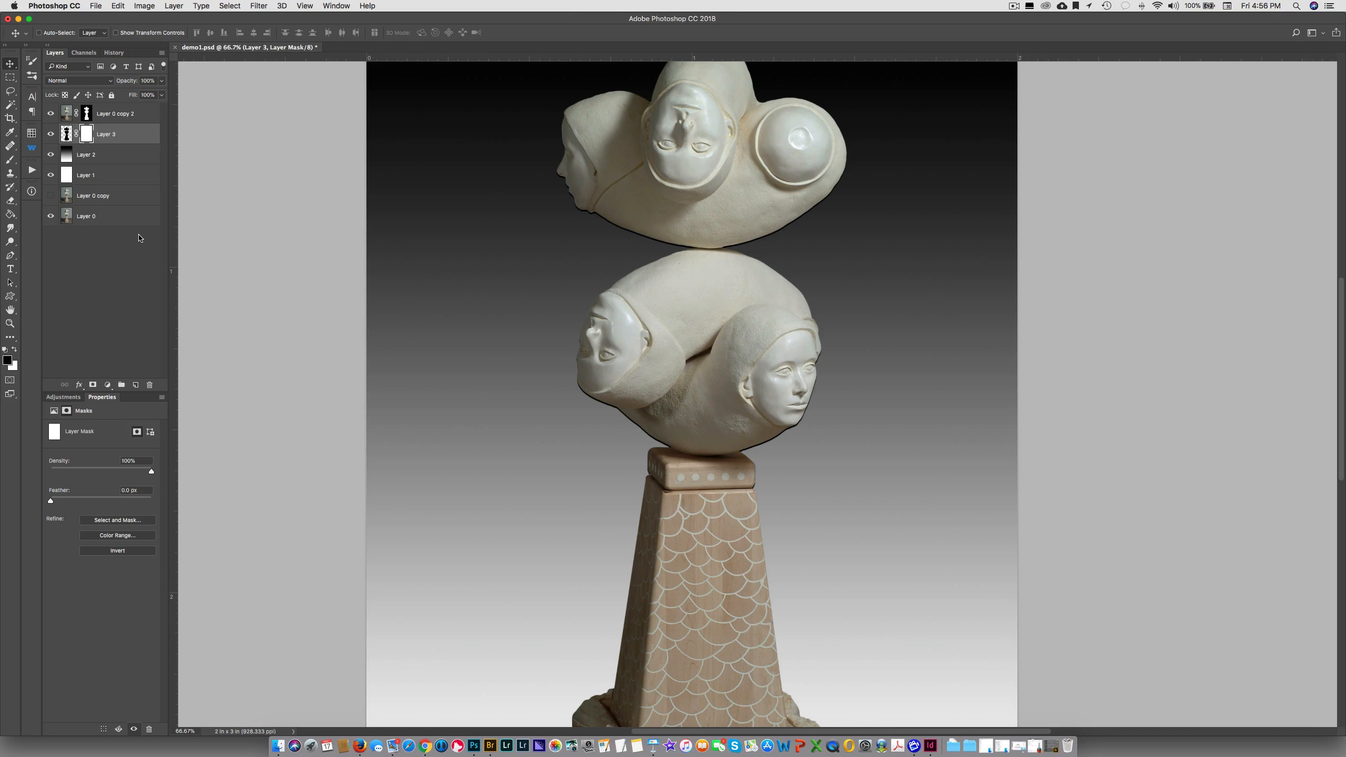
key("b")
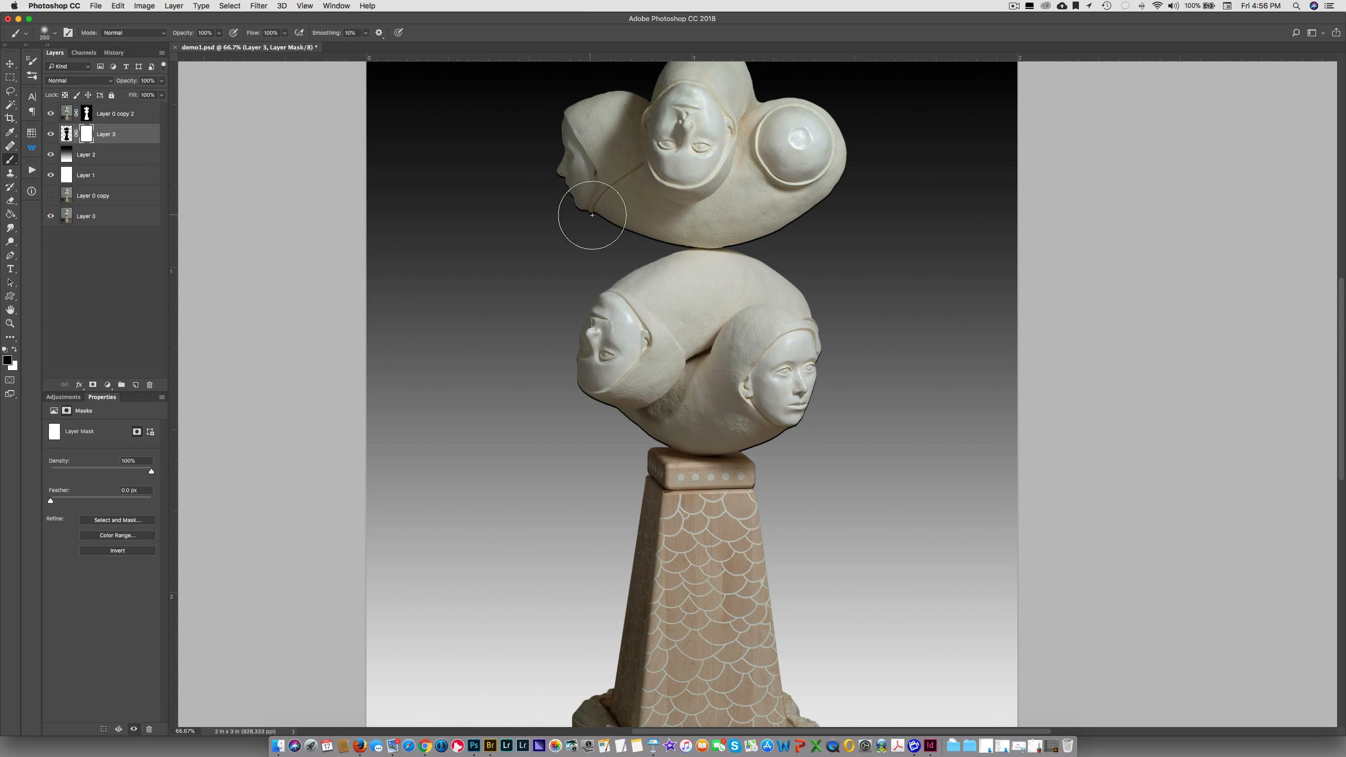
left_click_drag(831, 214, 863, 154)
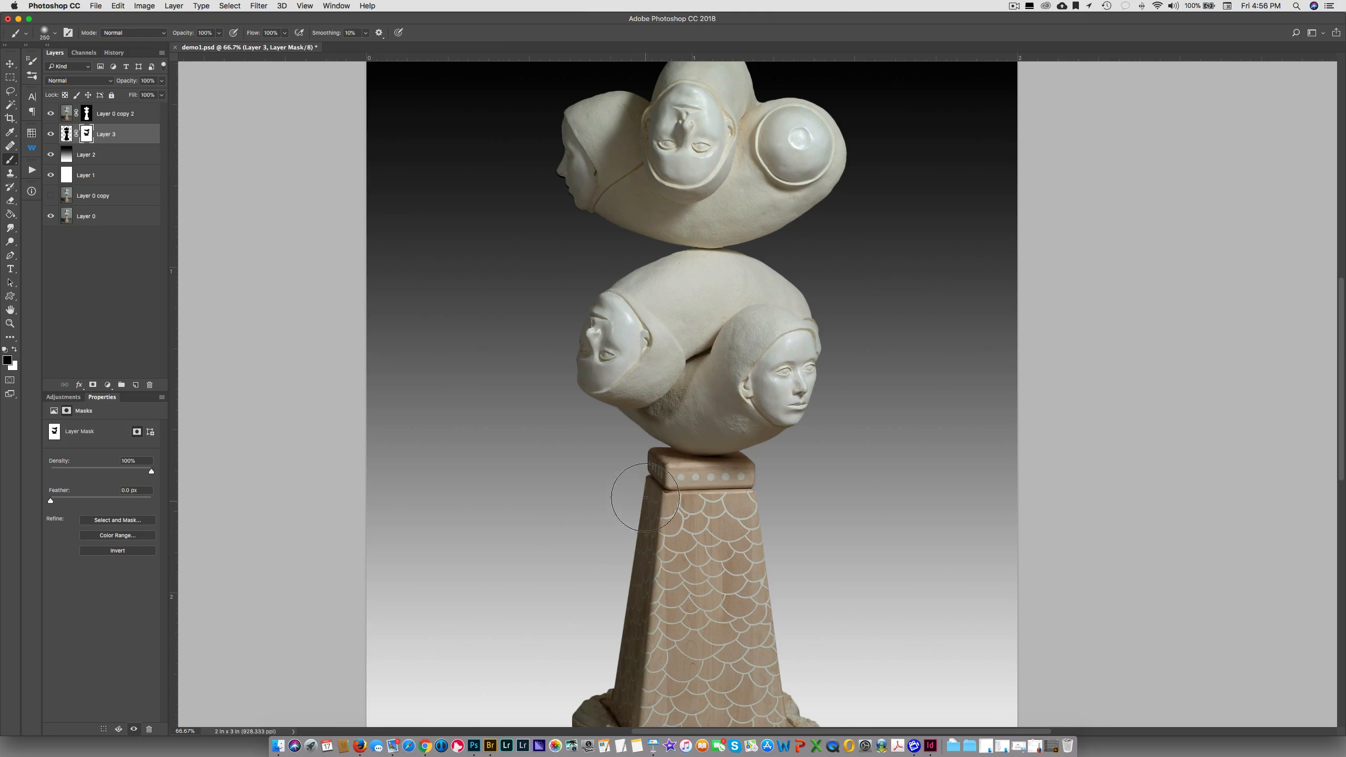
scroll(645, 498, "down", 5)
mouse_move(595, 508)
left_mouse_down()
mouse_move(753, 545)
mouse_move(815, 532)
mouse_move(832, 553)
left_mouse_up()
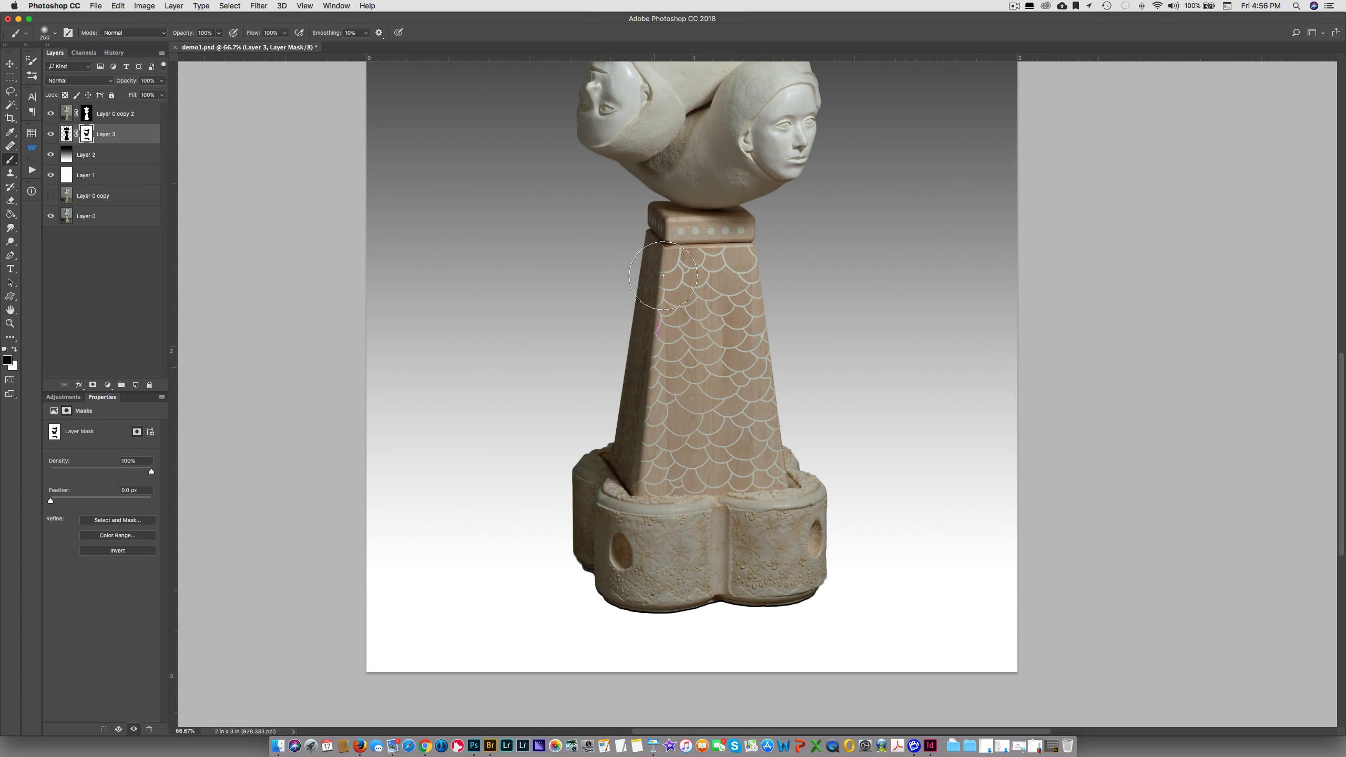
left_click_drag(685, 181, 805, 173)
scroll(805, 376, "up", 10)
scroll(805, 376, "down", 3)
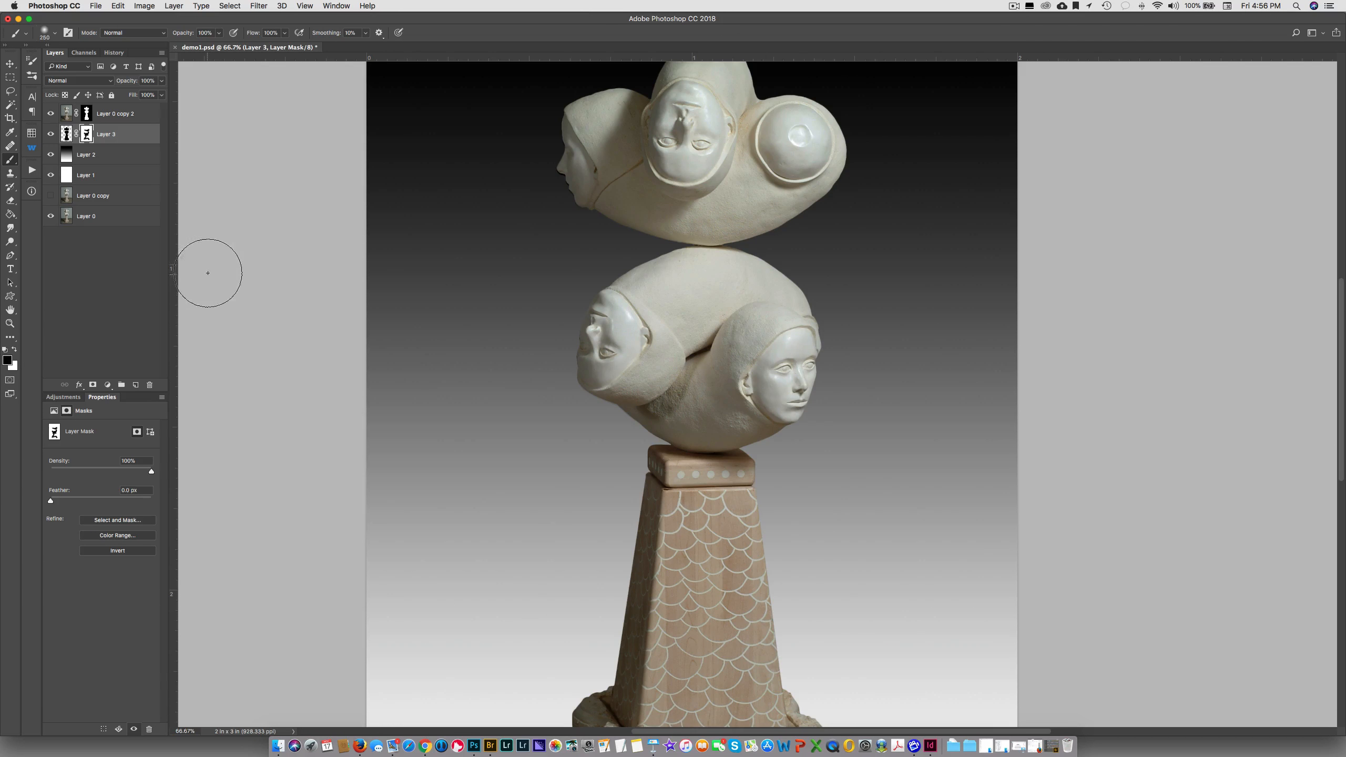
Create a new layer above Layer 3 and set the foreground colour to dark brown #322b23, sampled from the lower edge of the sculpture's base
left_click(134, 385)
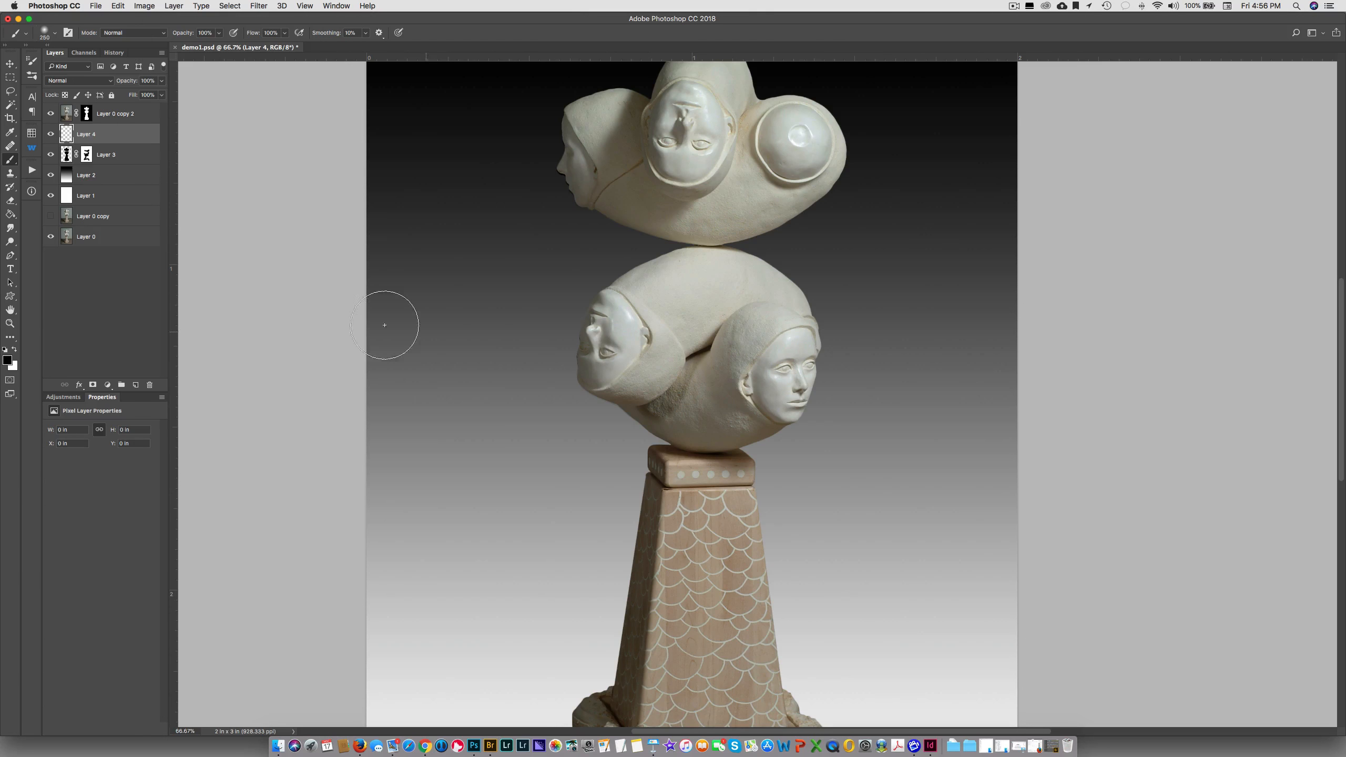
left_click(7, 361)
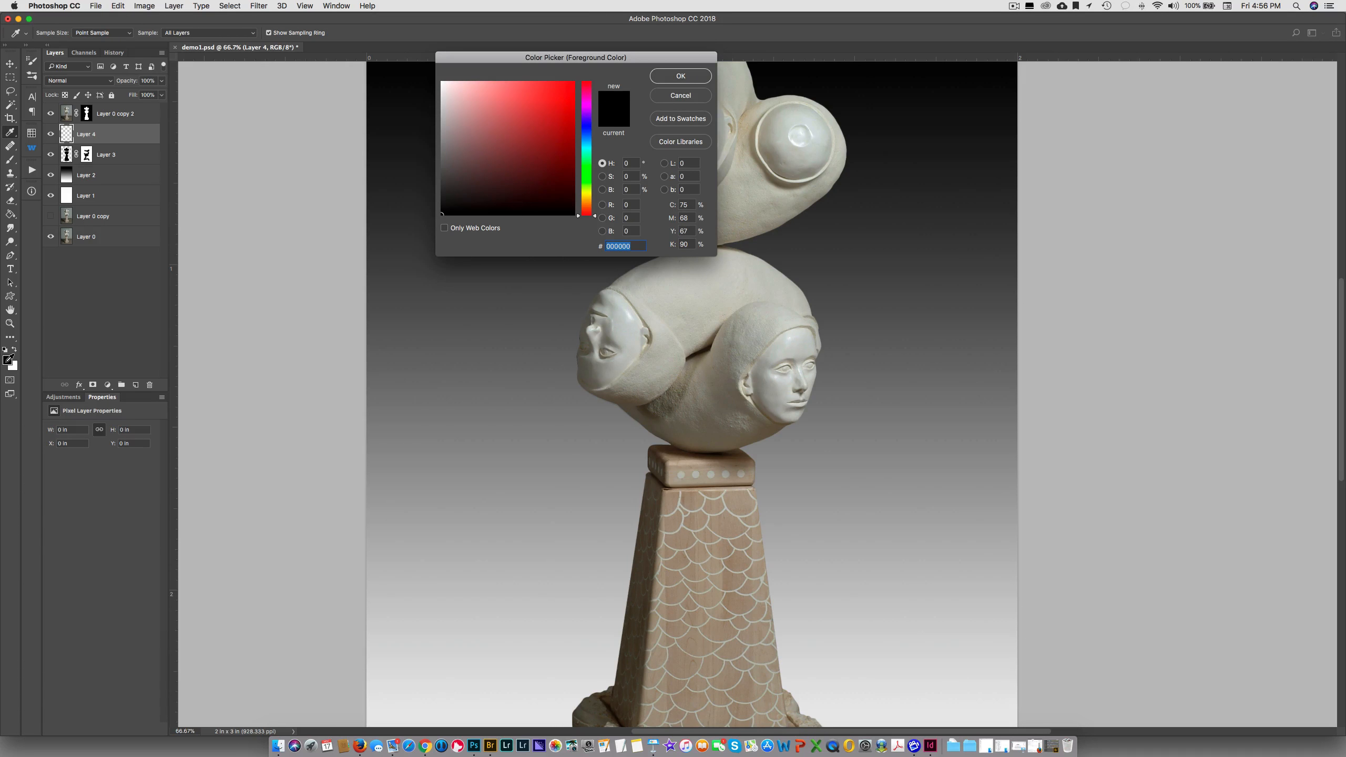
scroll(476, 422, "down", 5)
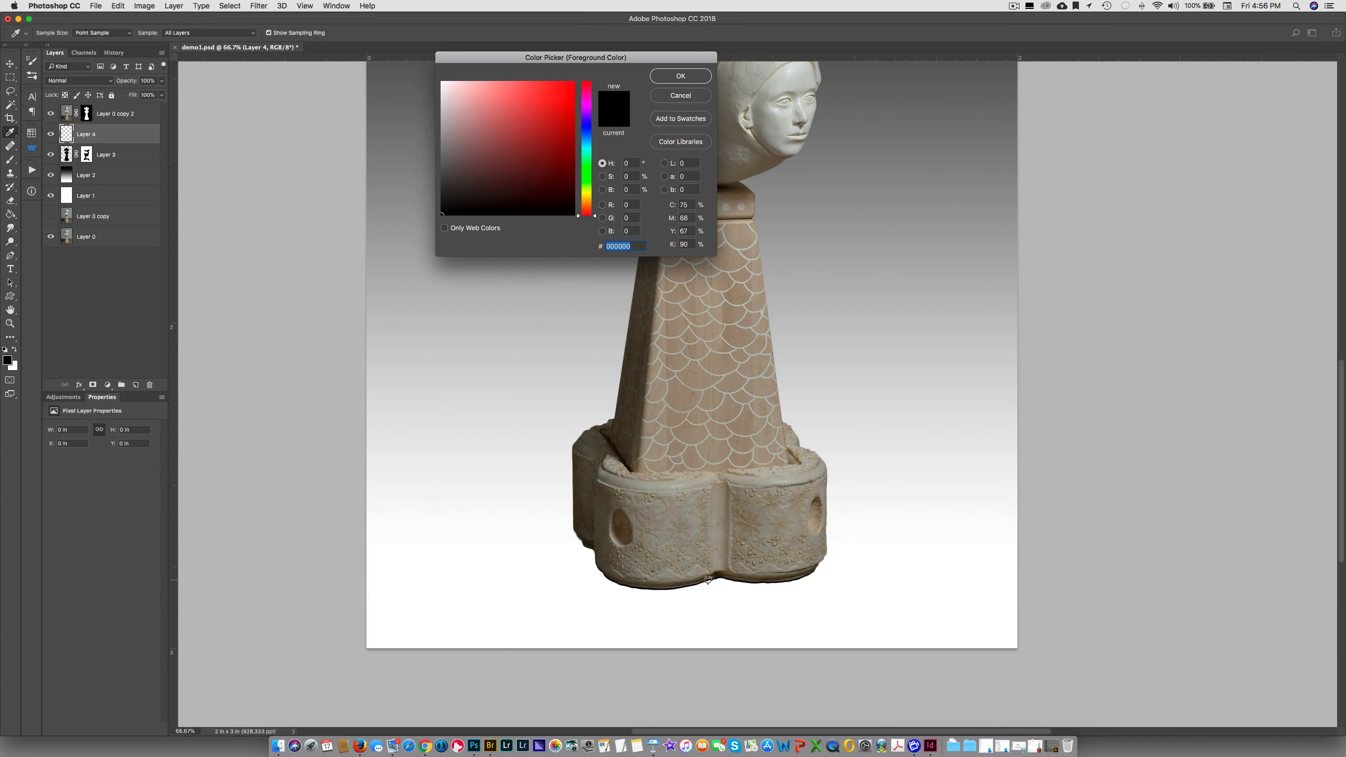
key("super+plus")
key("super+plus")
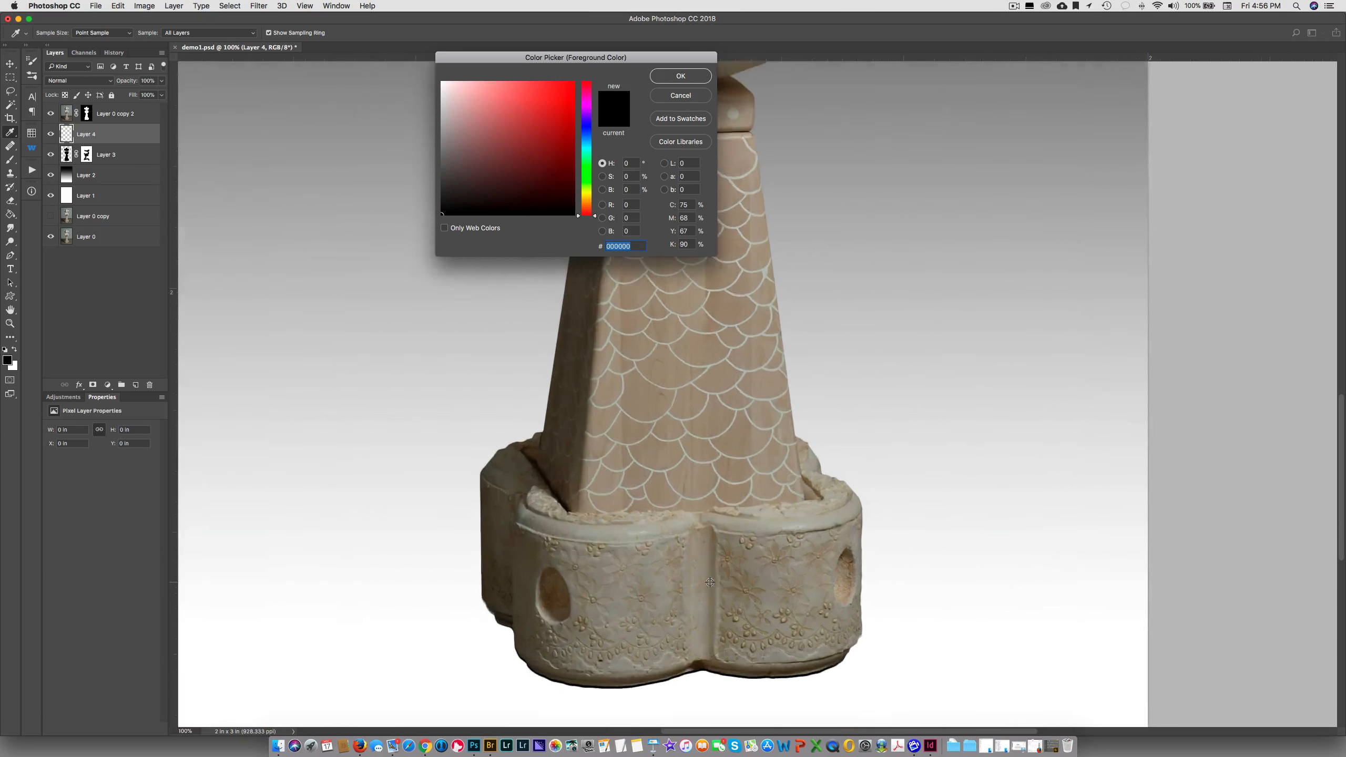
left_click_drag(732, 592, 846, 288)
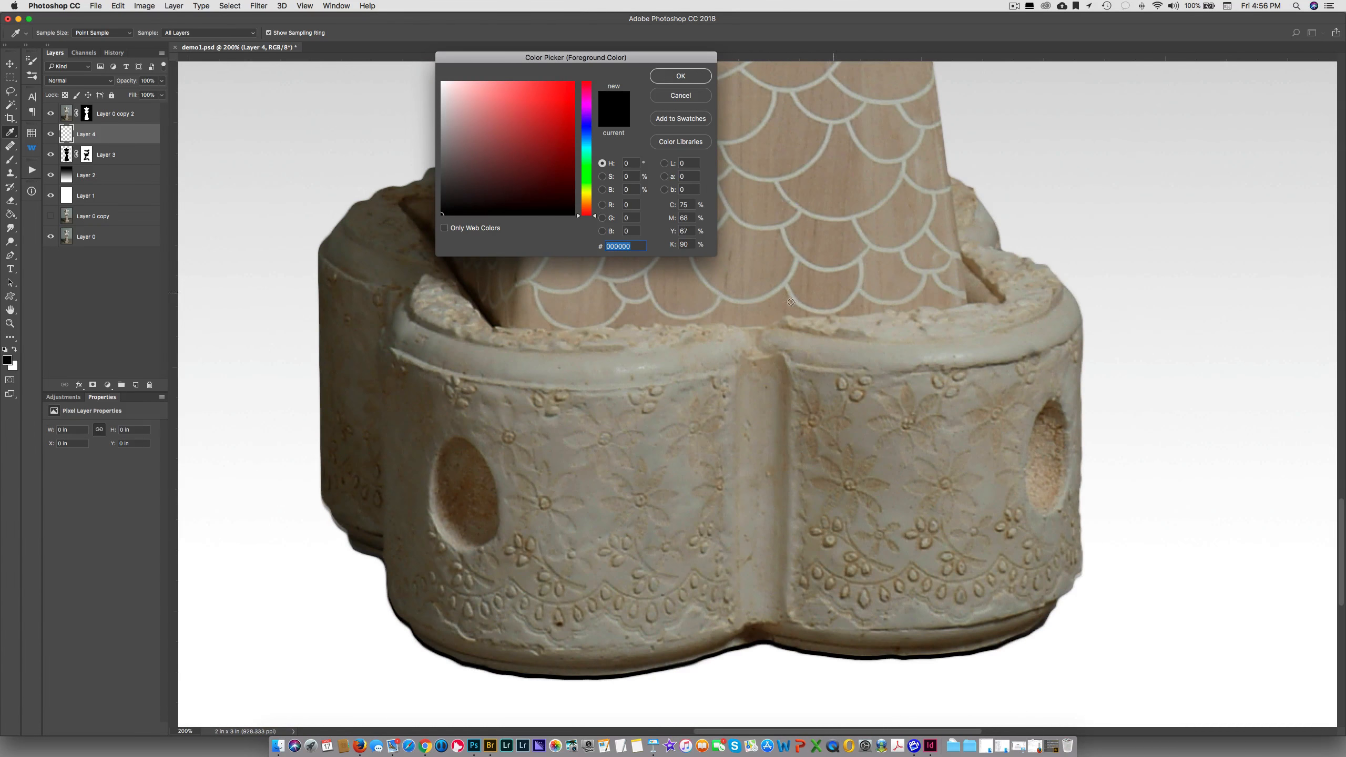
left_click(474, 301)
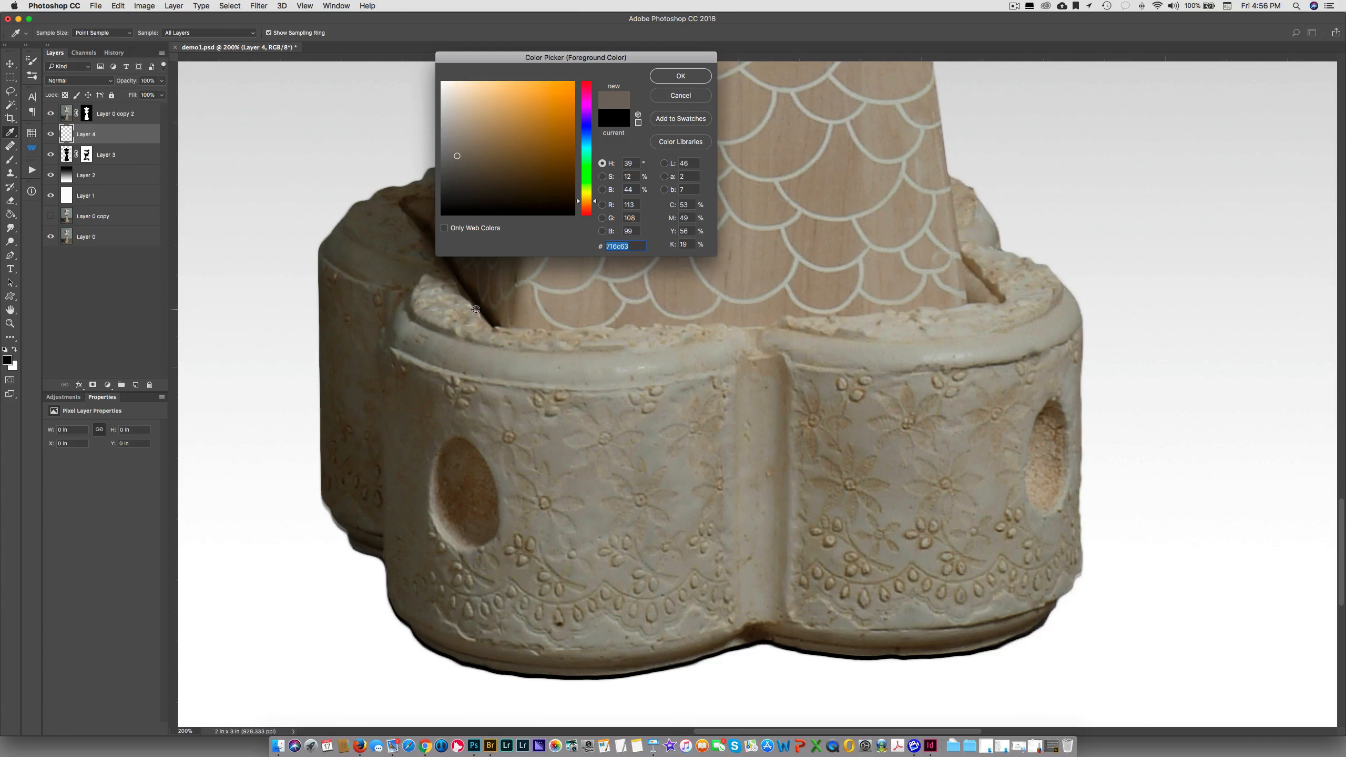
left_click(481, 309)
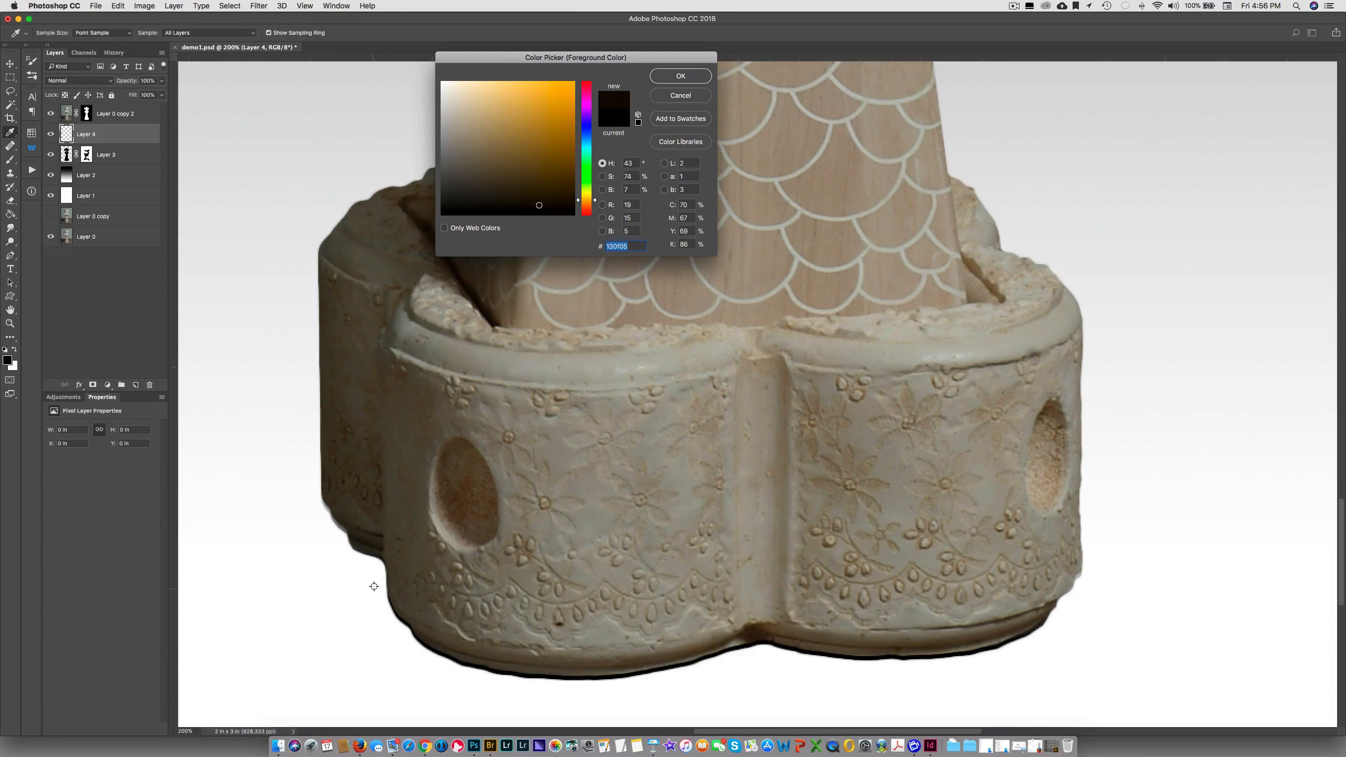
left_click(379, 559)
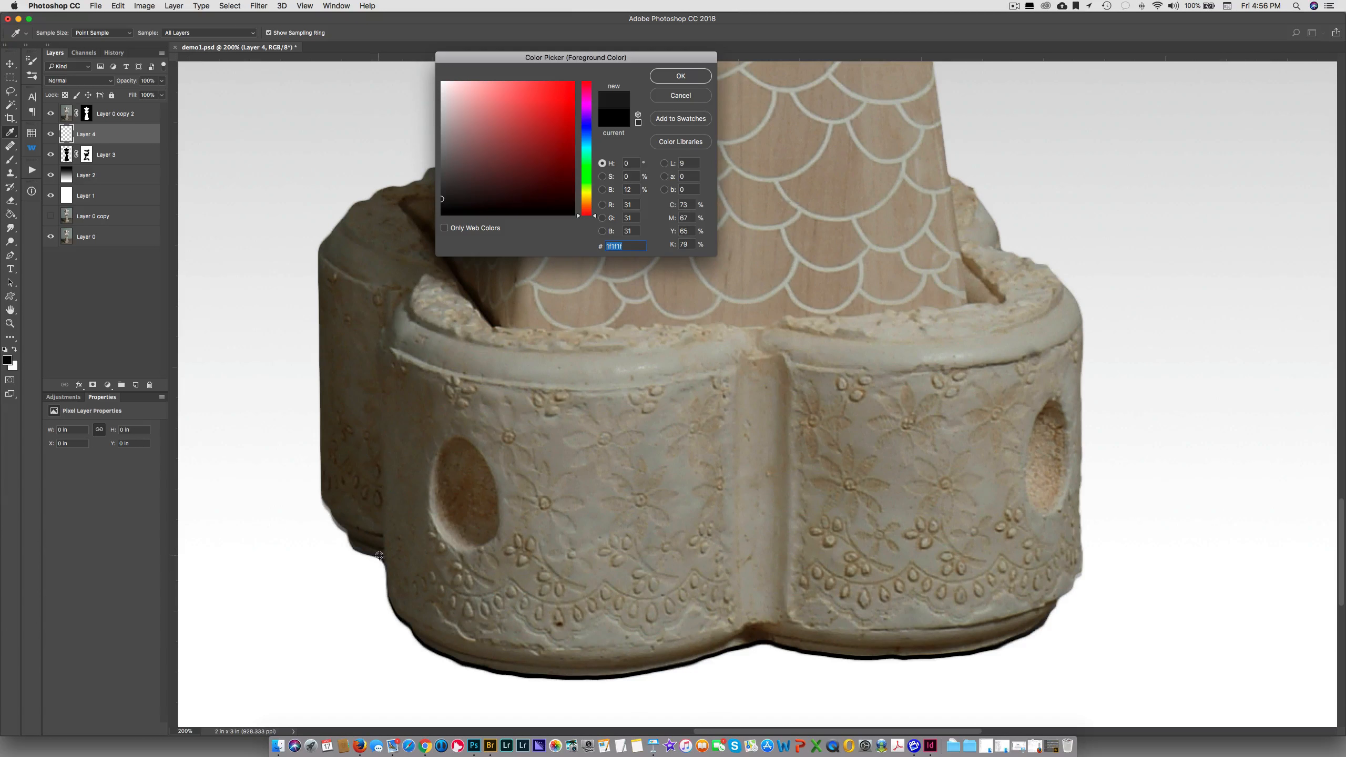
left_click(379, 555)
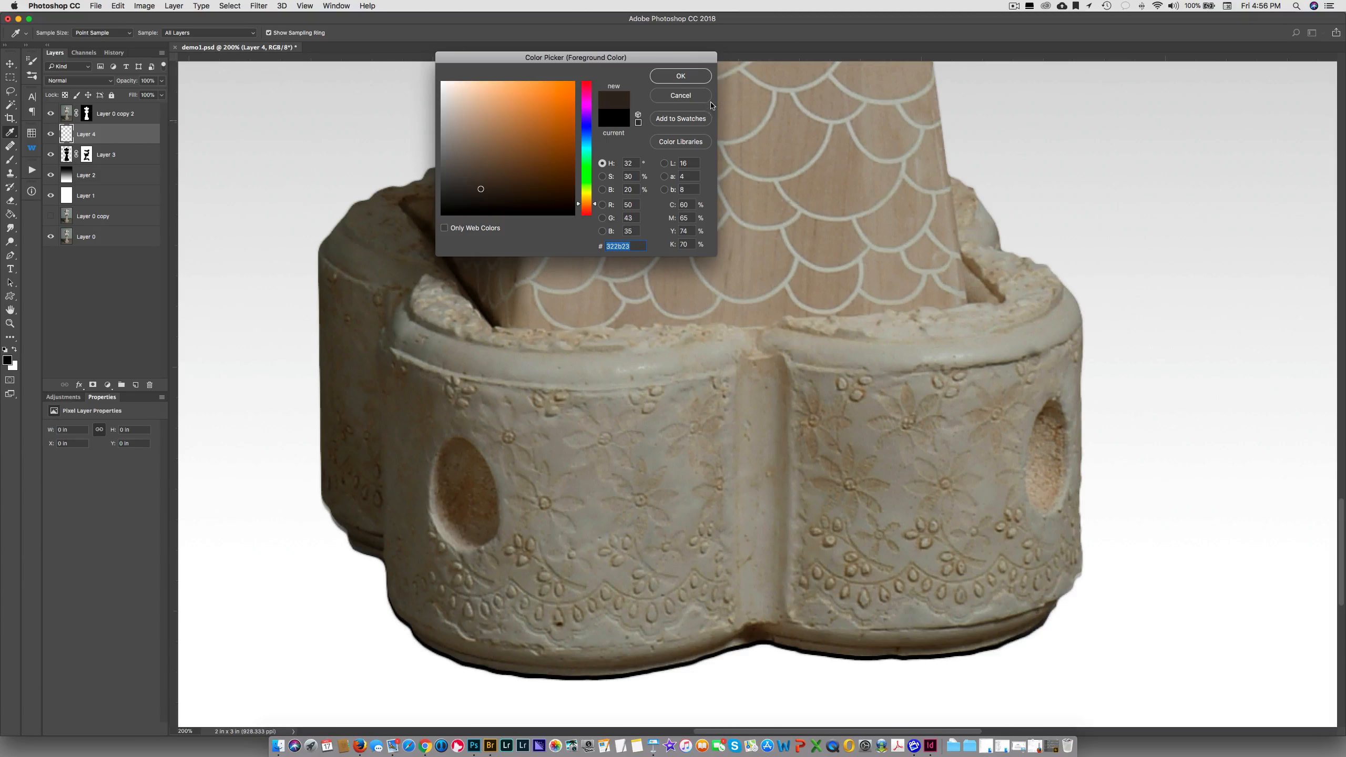
left_click(679, 77)
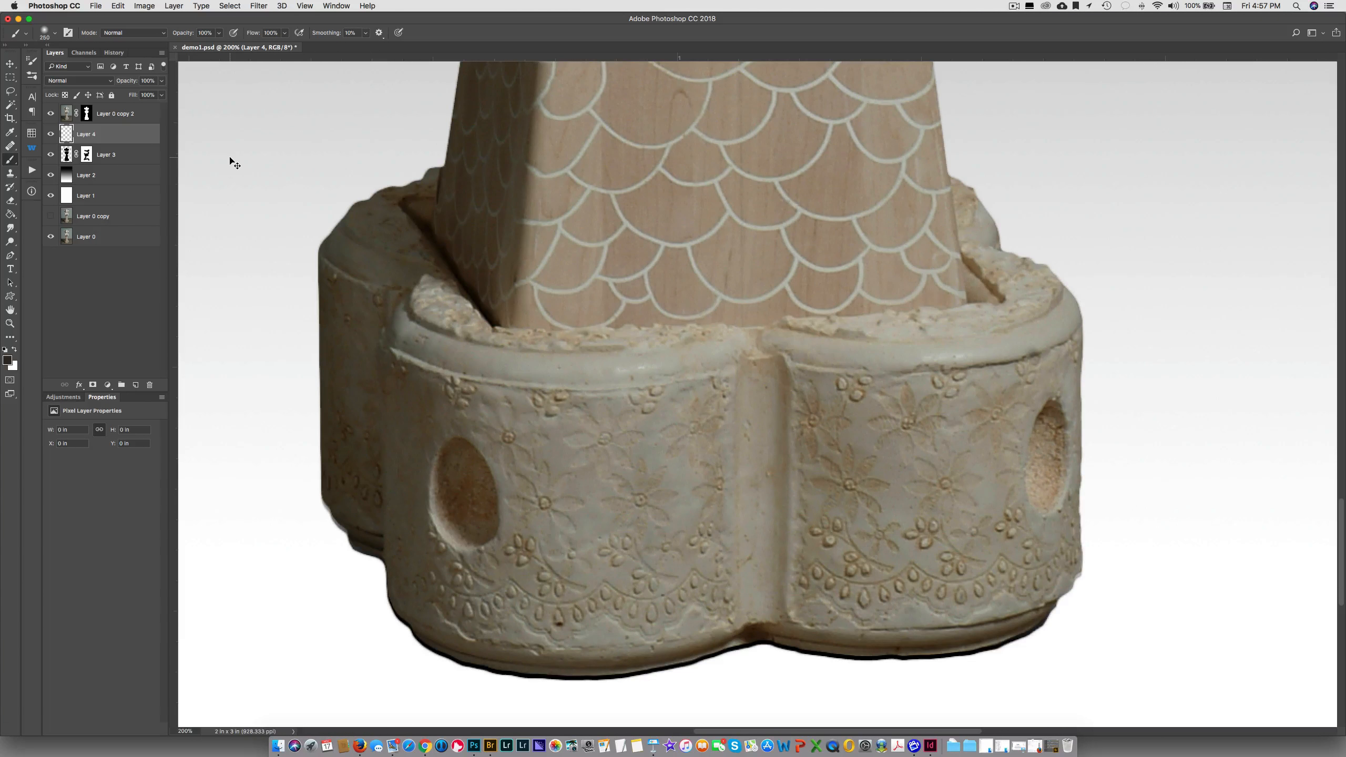
Load the sculpture selection from the mask of Layer 0 copy 2 and hide that layer, keeping Layer 4 active
key("super+minus")
key("super+minus")
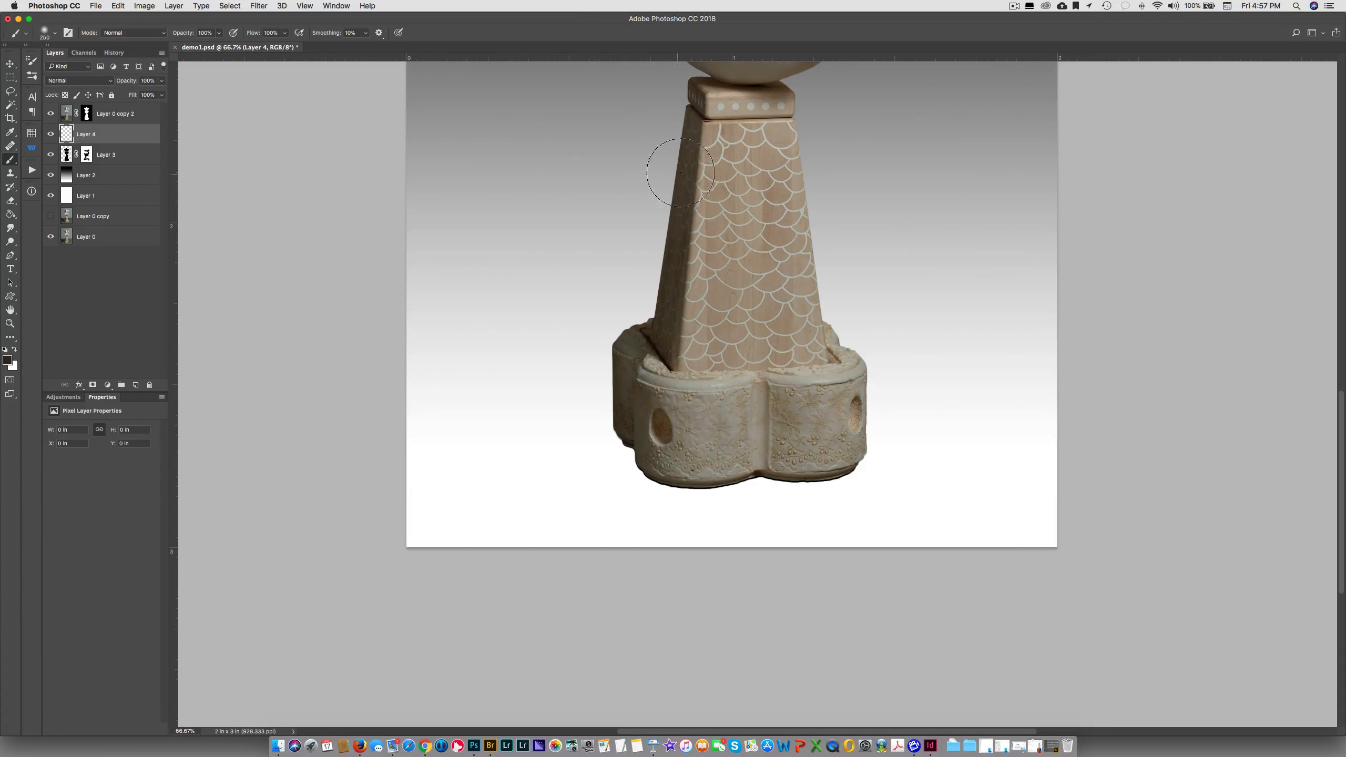
key("super+minus")
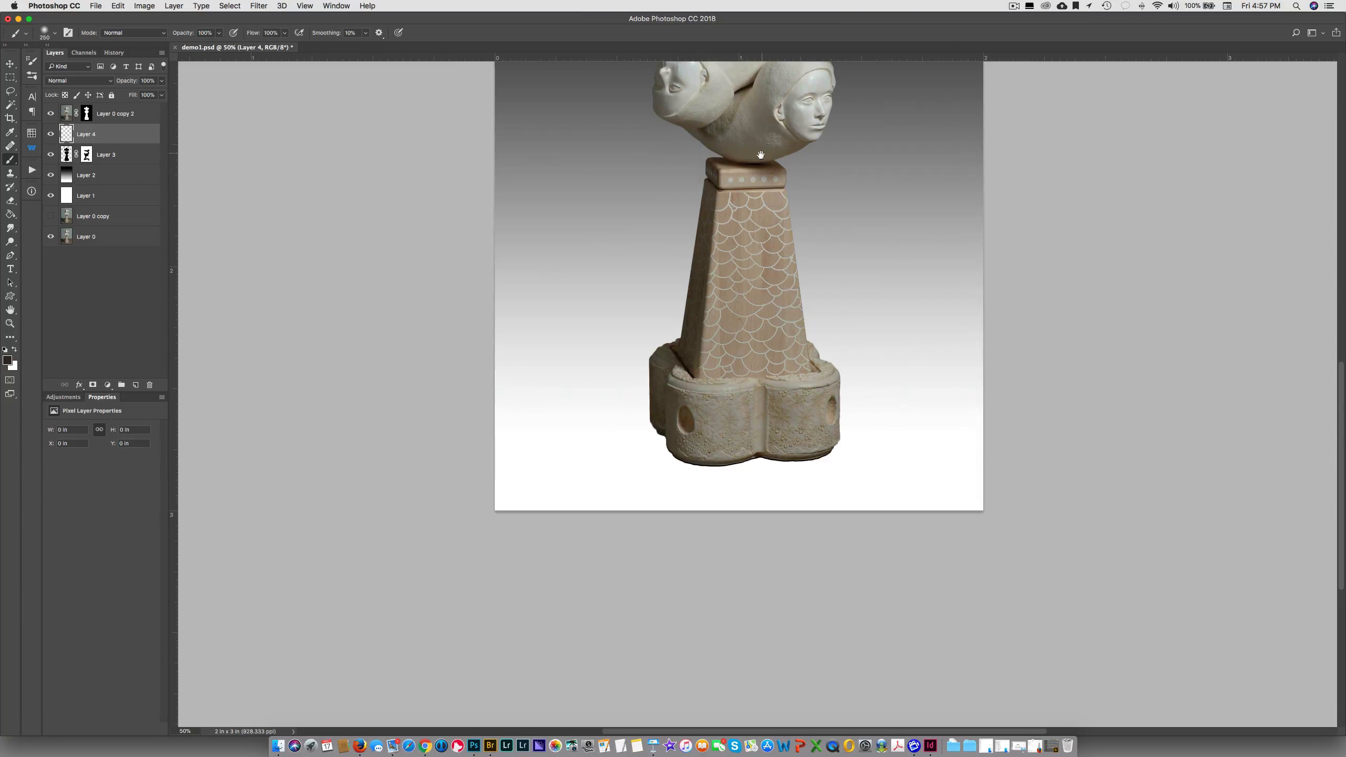
mouse_move(760, 154)
left_mouse_down()
mouse_move(656, 376)
mouse_move(592, 395)
left_mouse_up()
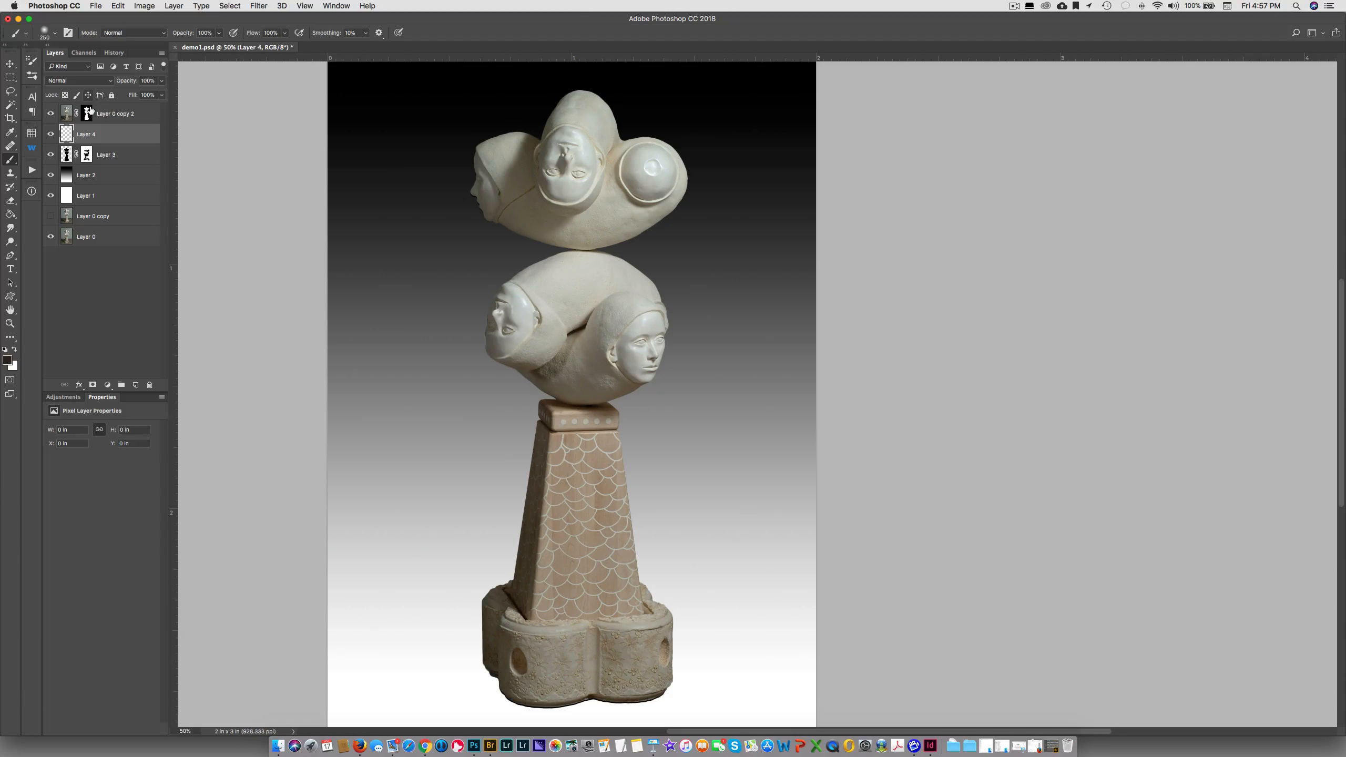
left_click(87, 112, "super")
left_click(50, 114)
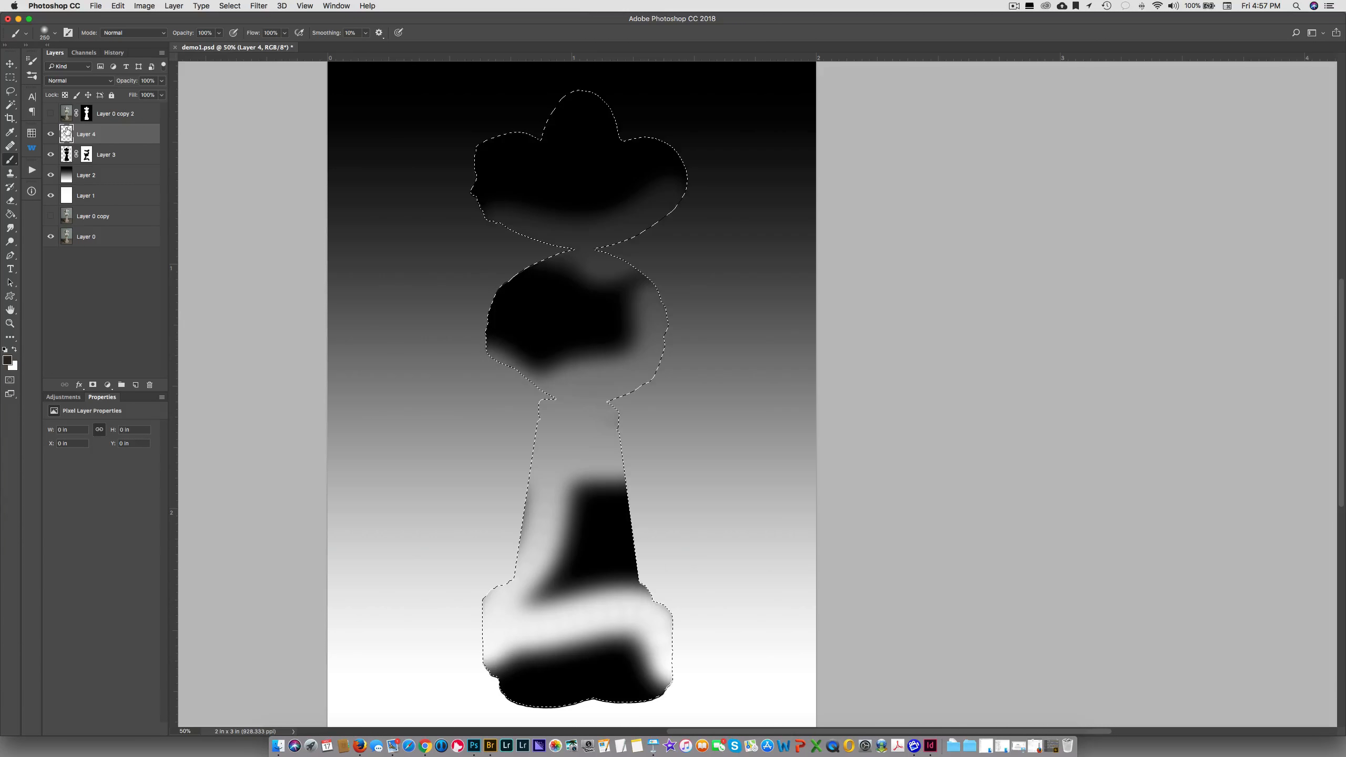
Fill the selection on Layer 4 with a linear foreground-to-transparent gradient running from the sculpture's base up to the top head
left_click(14, 216)
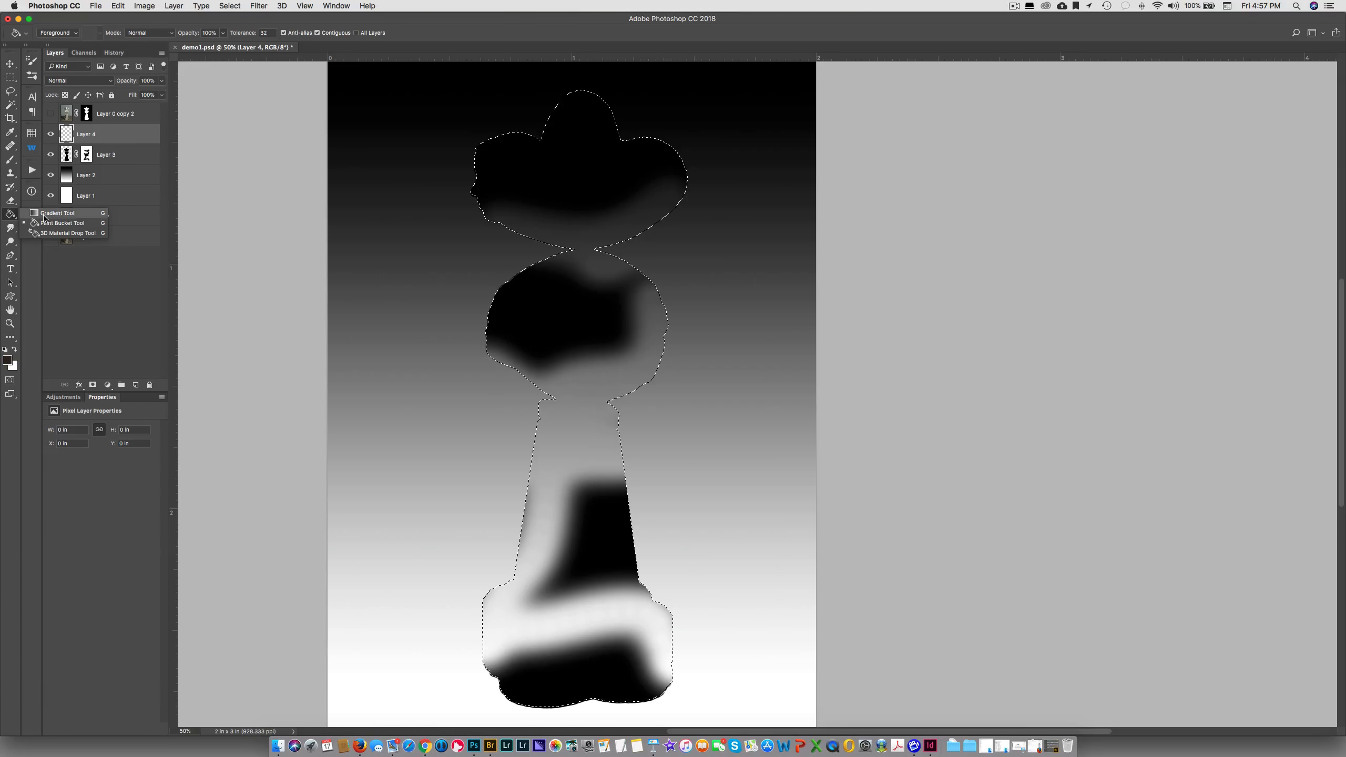
left_click(44, 216)
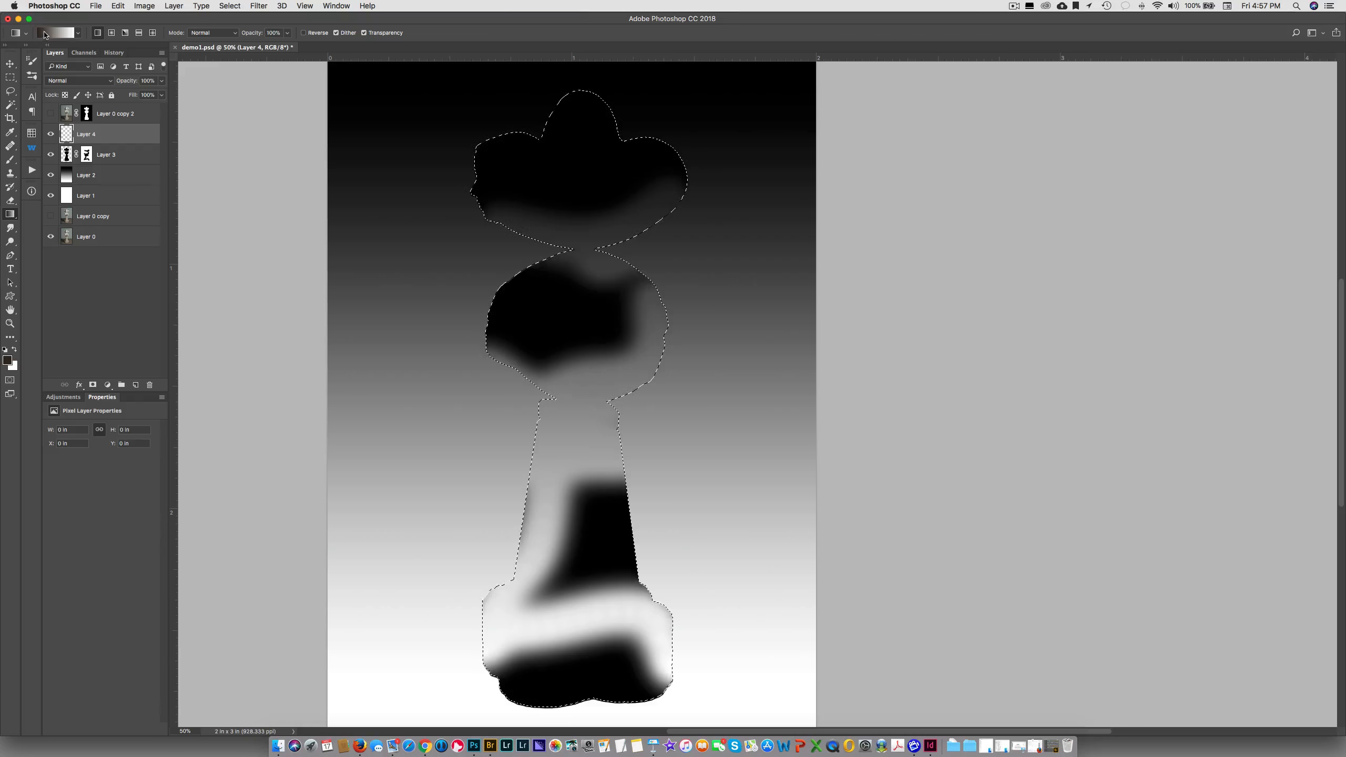
left_click(78, 34)
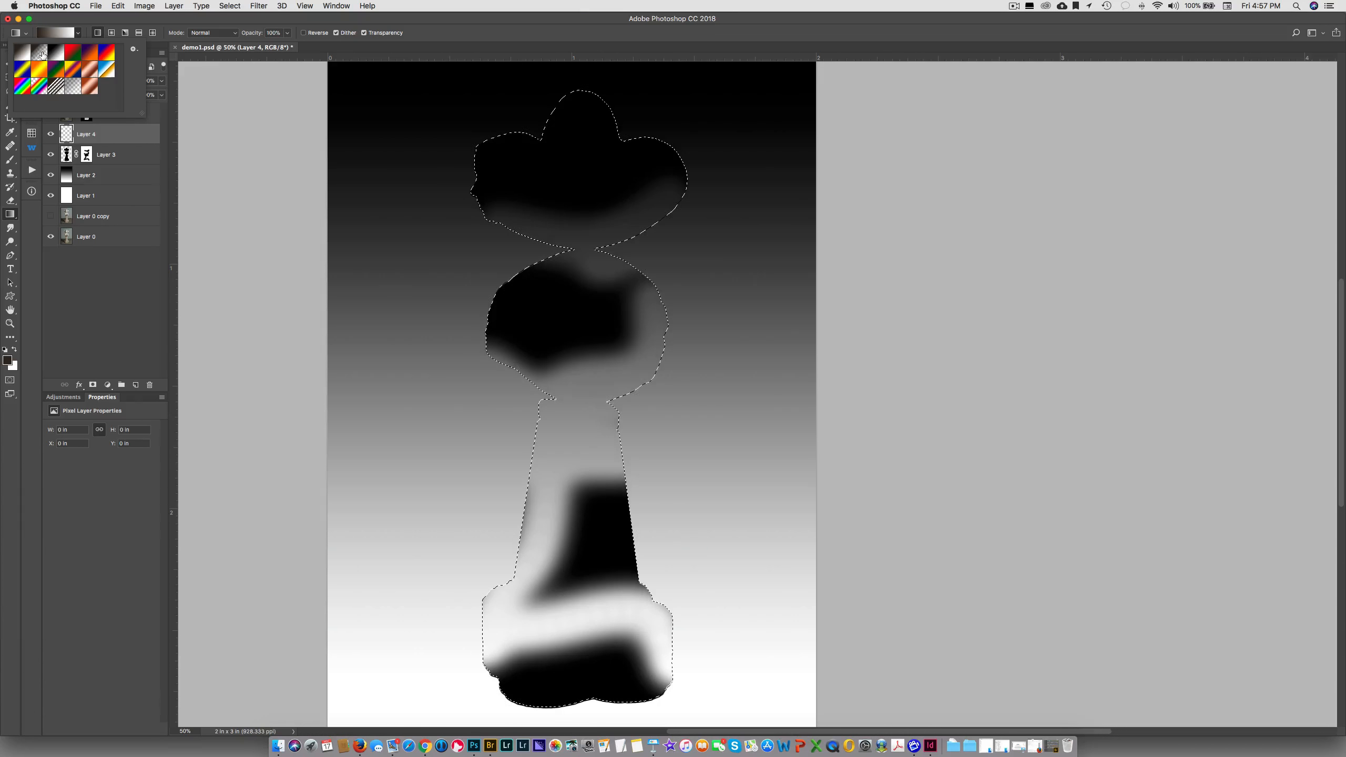
left_click(40, 52)
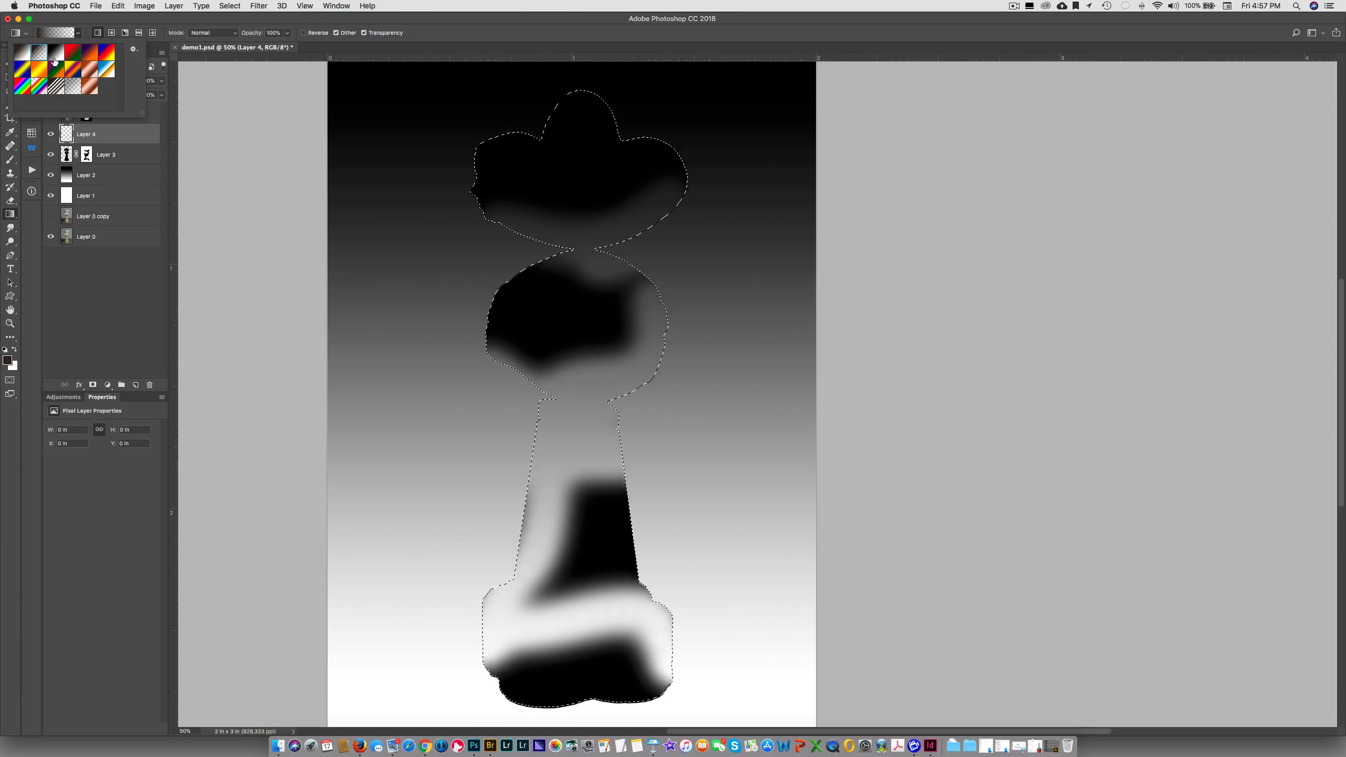
left_click(576, 683)
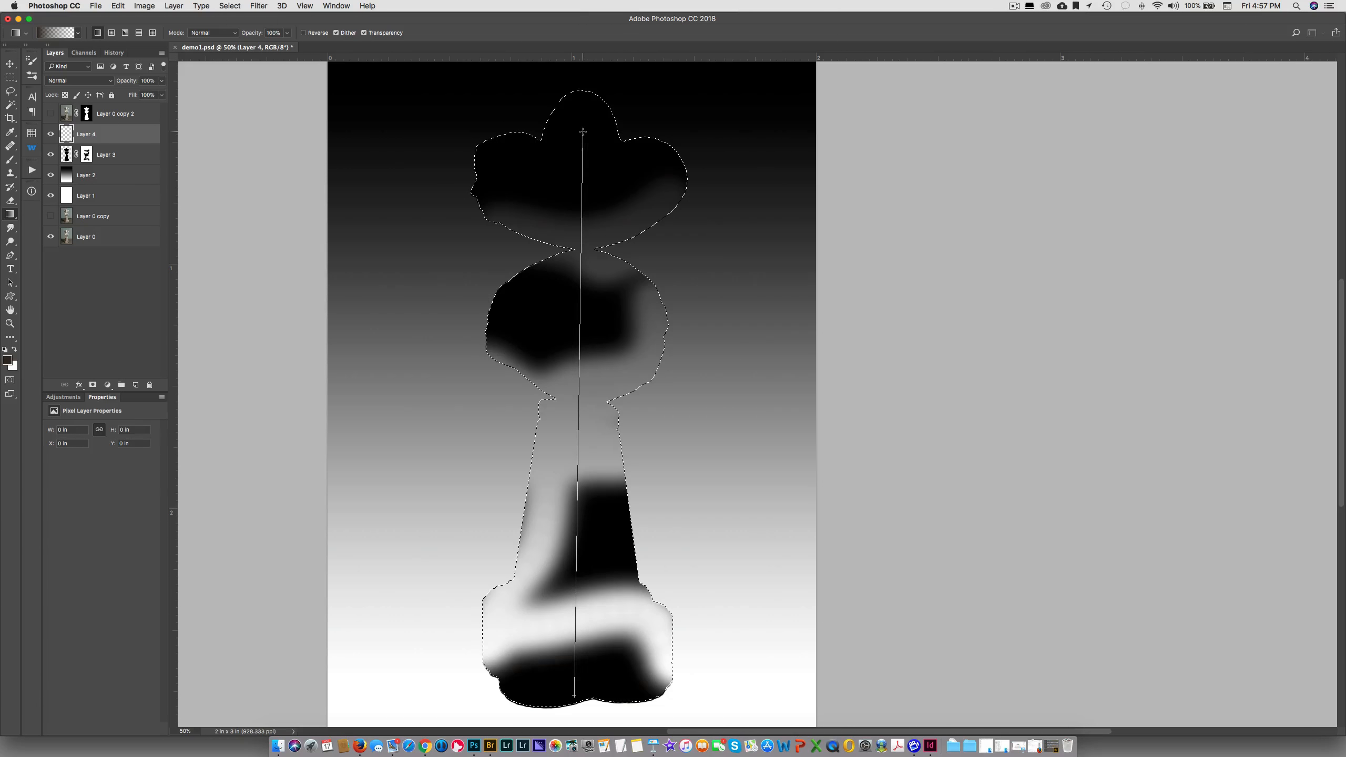
left_click_drag(583, 131, 583, 131)
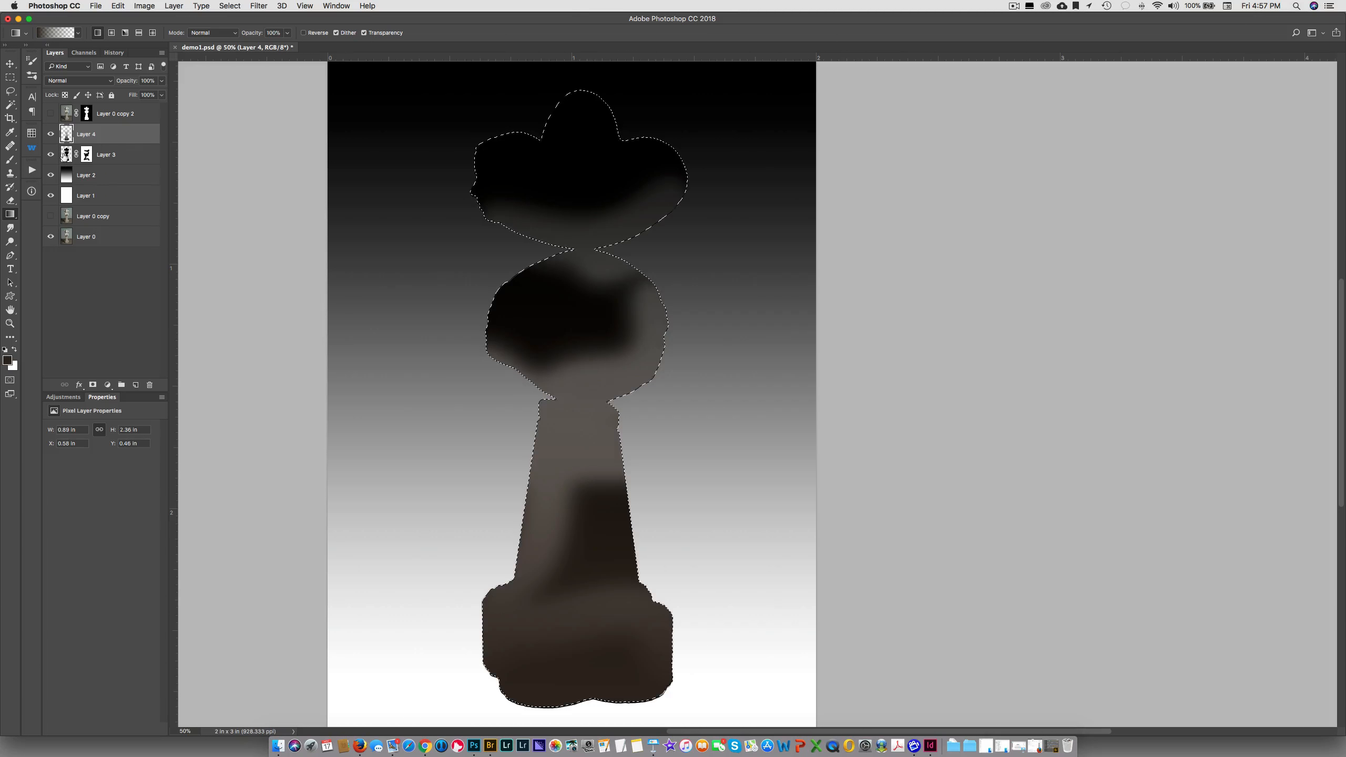
Check the gradient silhouette with Layer 3 briefly hidden, show Layer 0 copy 2 again and clear the selection
left_click(51, 154)
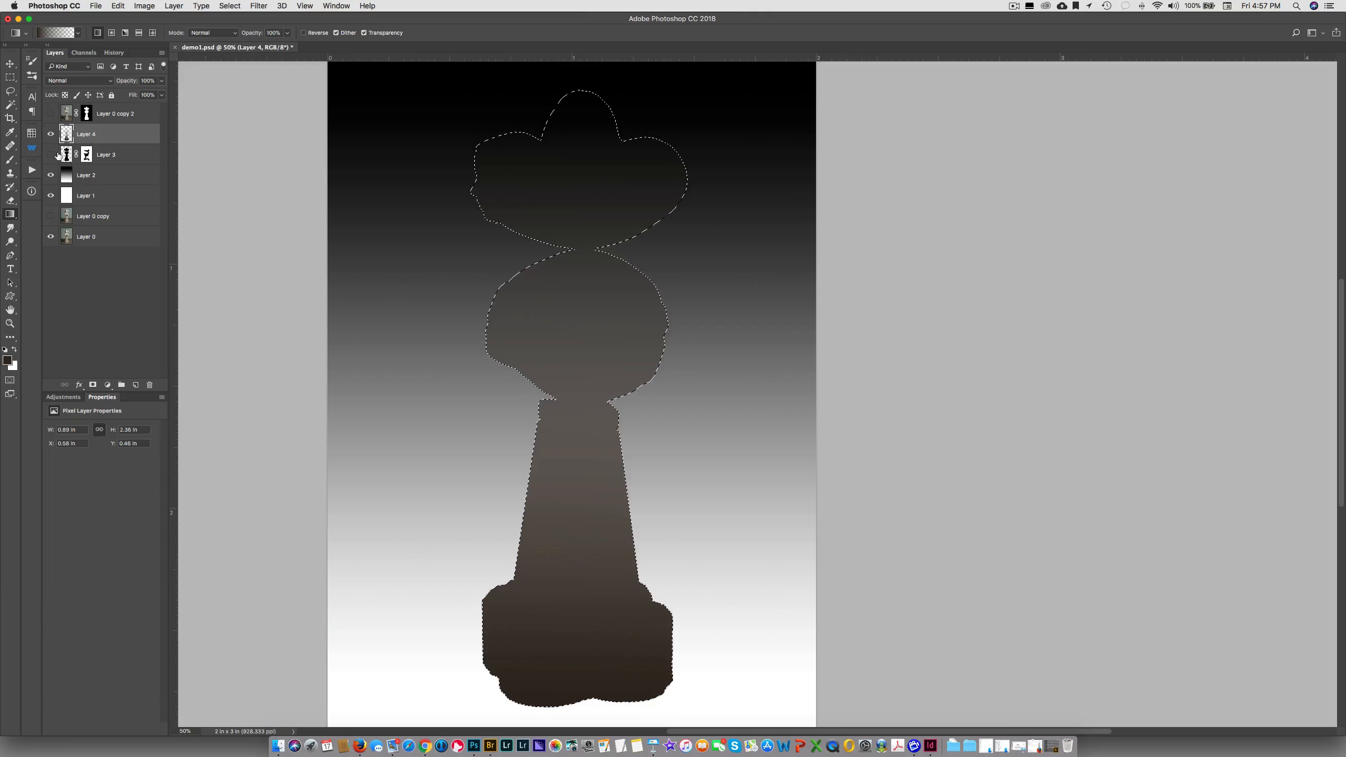
left_click(52, 154)
left_click(50, 113)
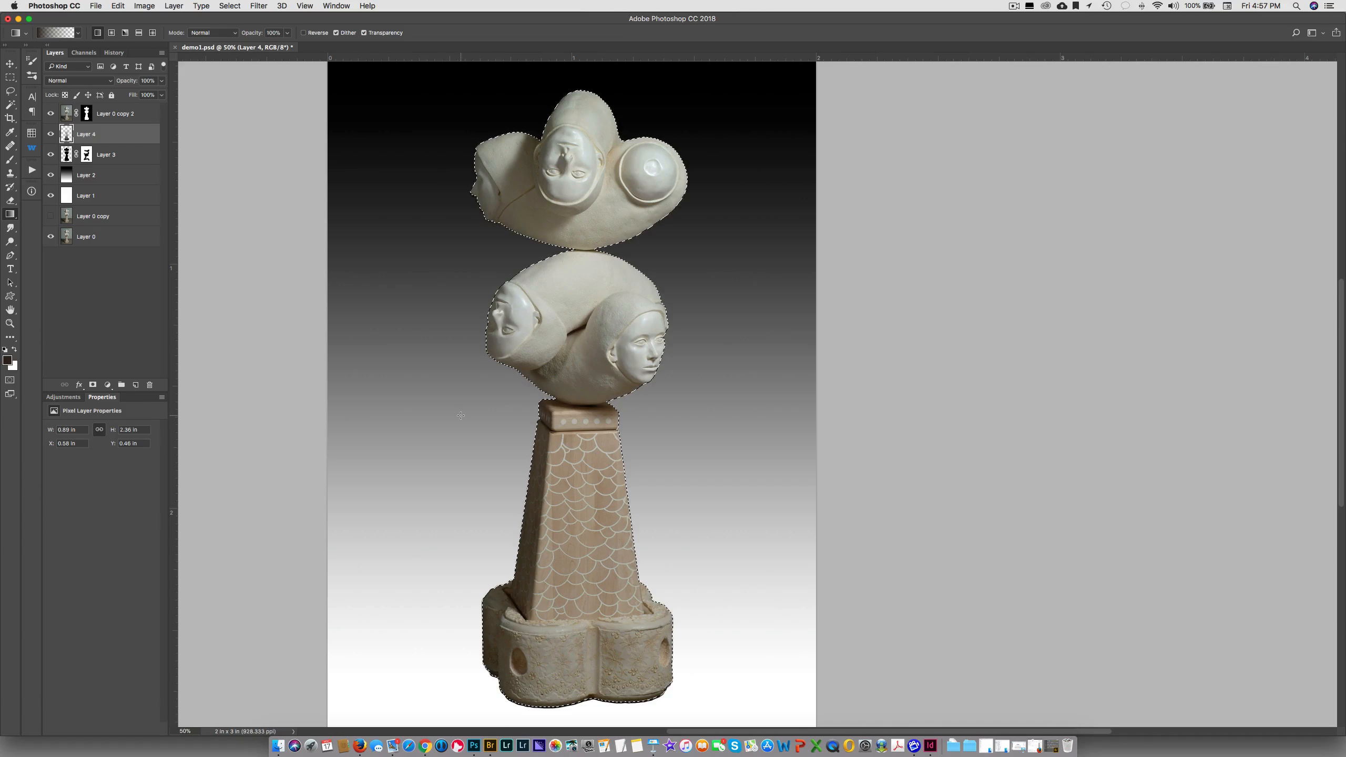
key("super+d")
Distort Layer 4 so the silhouette leans left behind the sculpture as a cast shadow, and narrow it to about 92% width
left_click(117, 6)
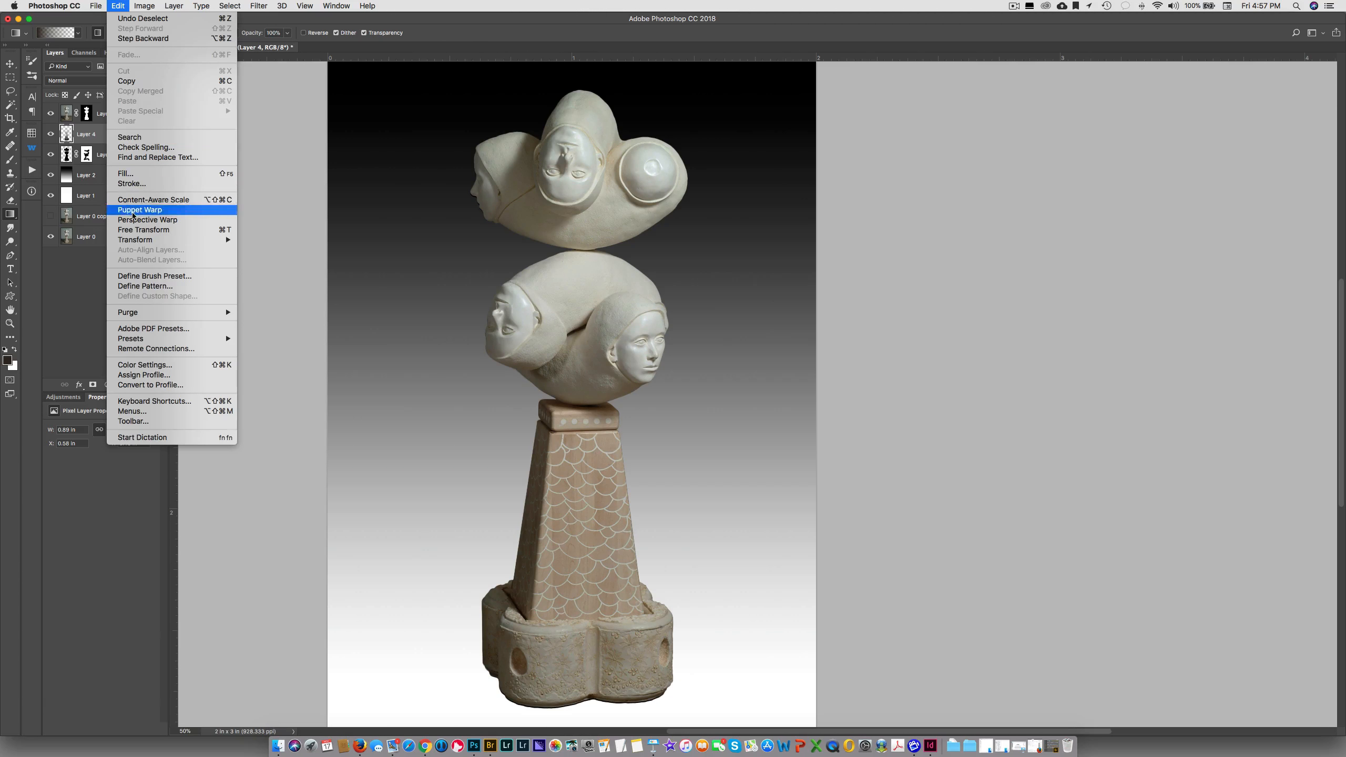
mouse_move(212, 240)
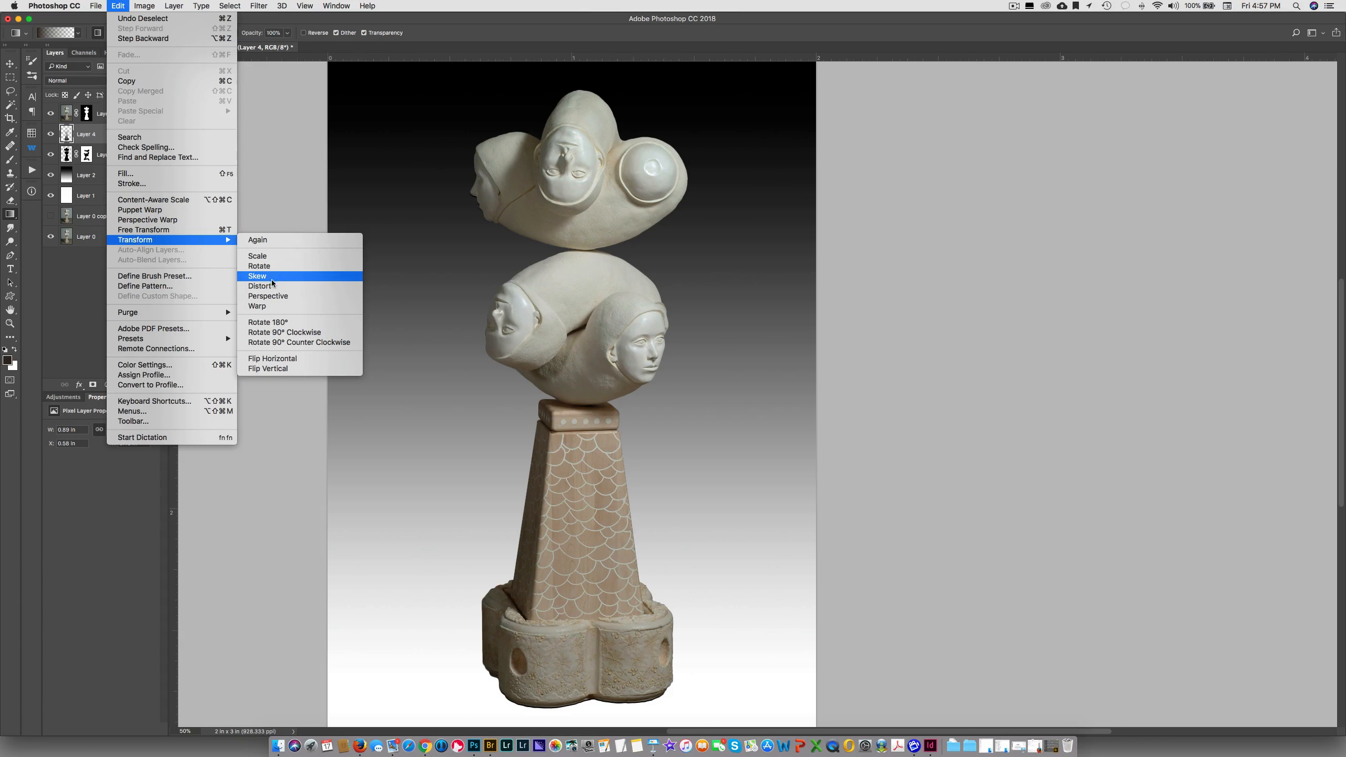
left_click(270, 287)
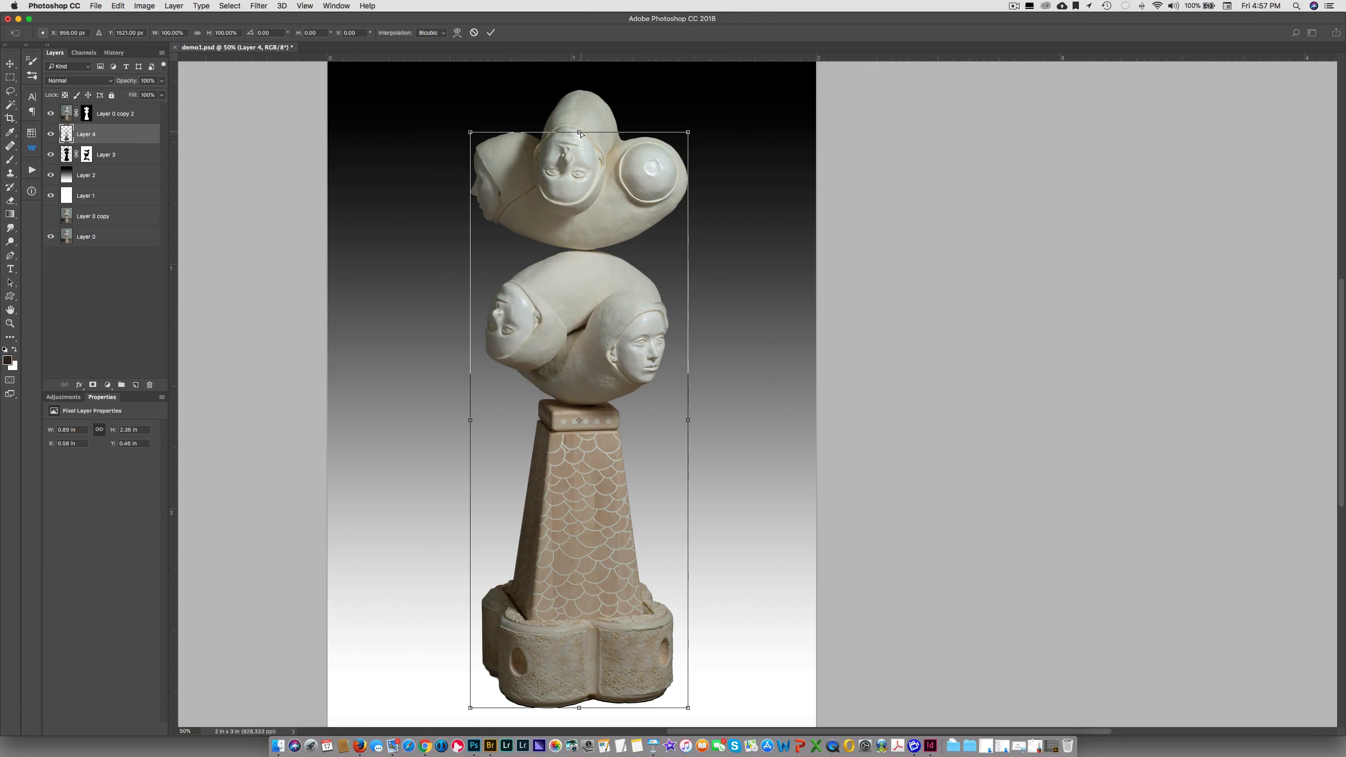
left_click_drag(579, 131, 388, 154)
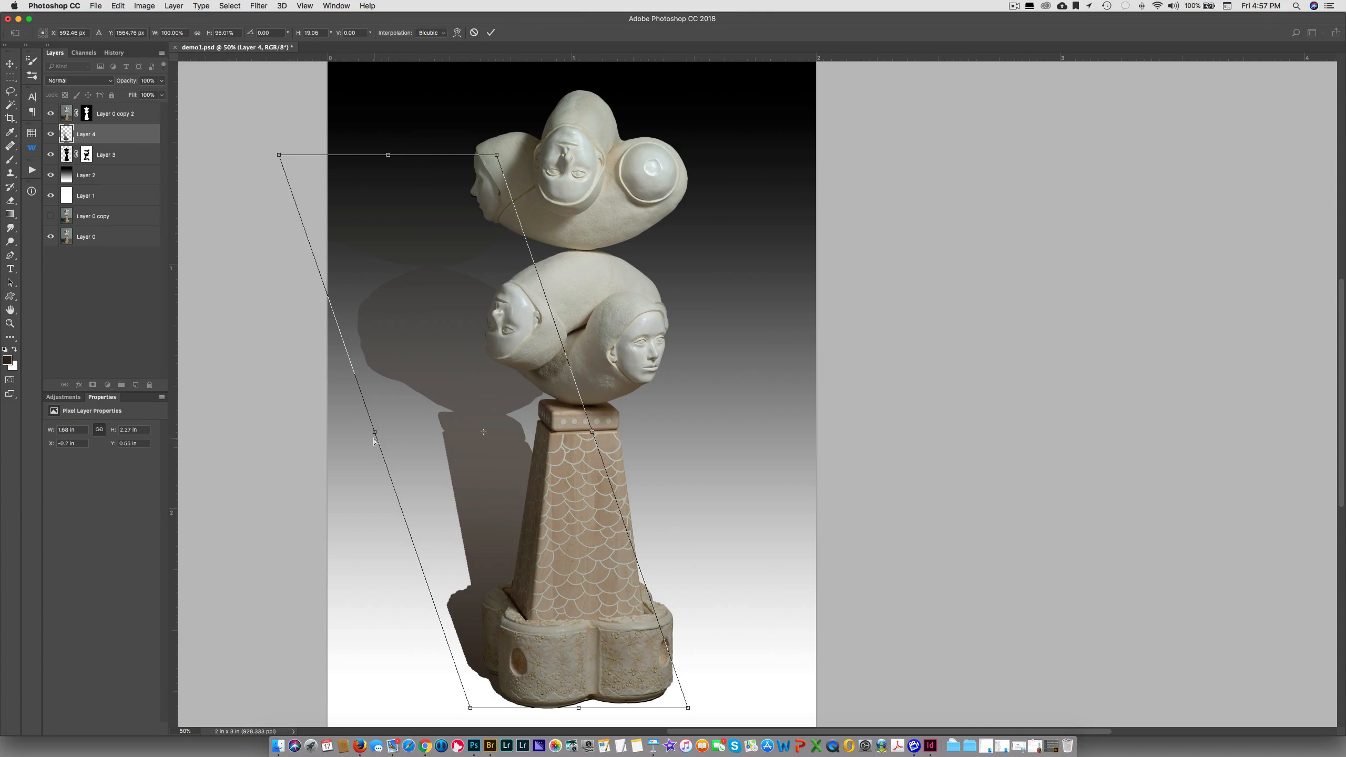
left_click_drag(375, 433, 392, 432)
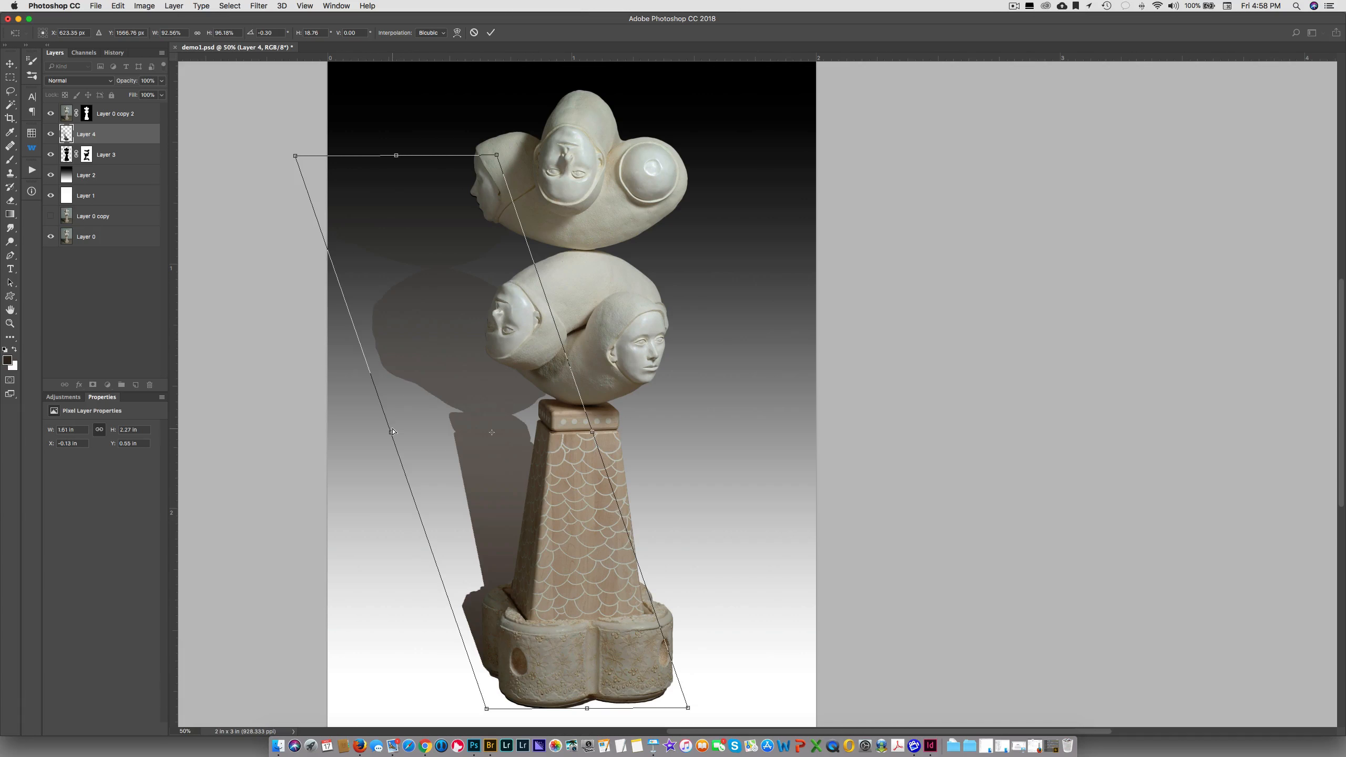
Nudge the distorted shadow in small steps horizontally and vertically to align its bottom with the sculpture's base
key("Right")
key("Right")
key("Right")
key("Right")
key("Right")
key("Right")
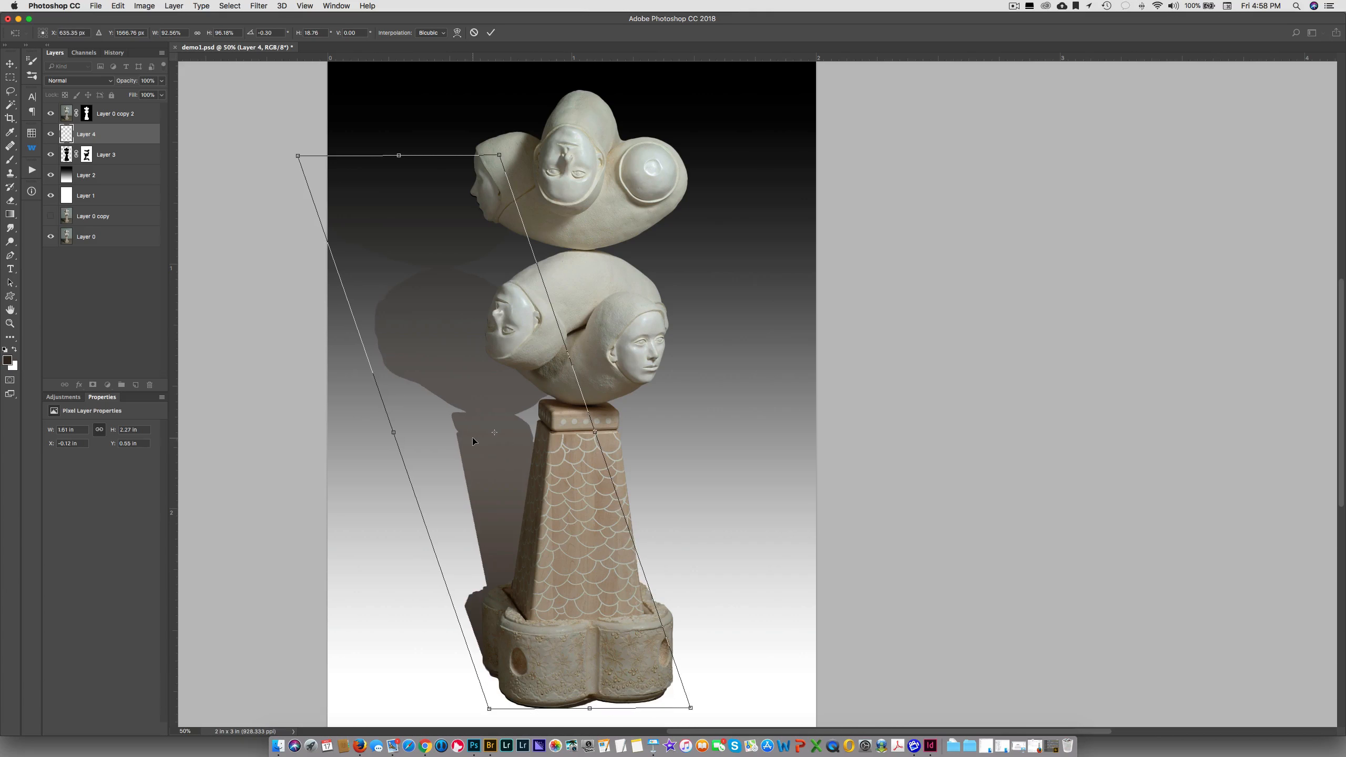
key("Down")
key("Down")
key("Left")
key("Left")
key("Left")
key("Left")
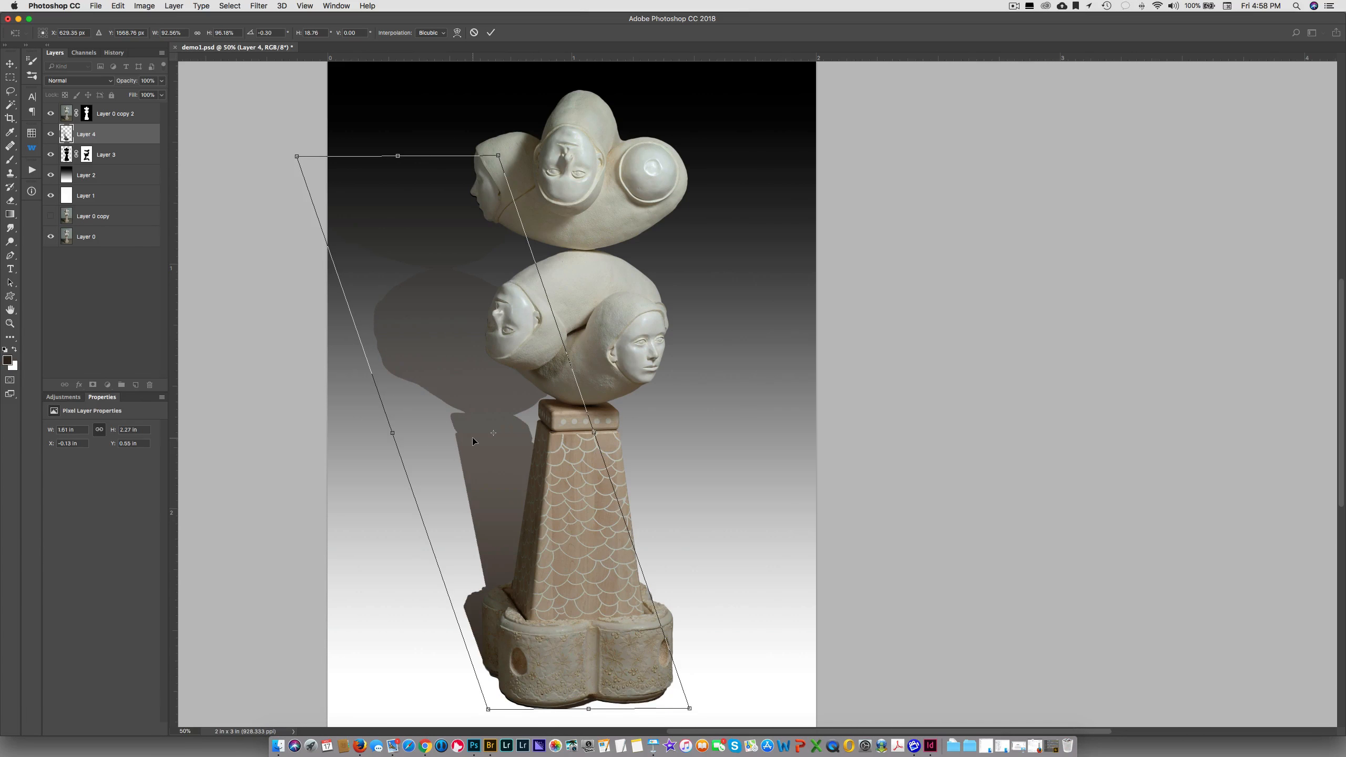
key("Up")
key("Up")
key("Up")
key("Up")
key("Up")
key("Up")
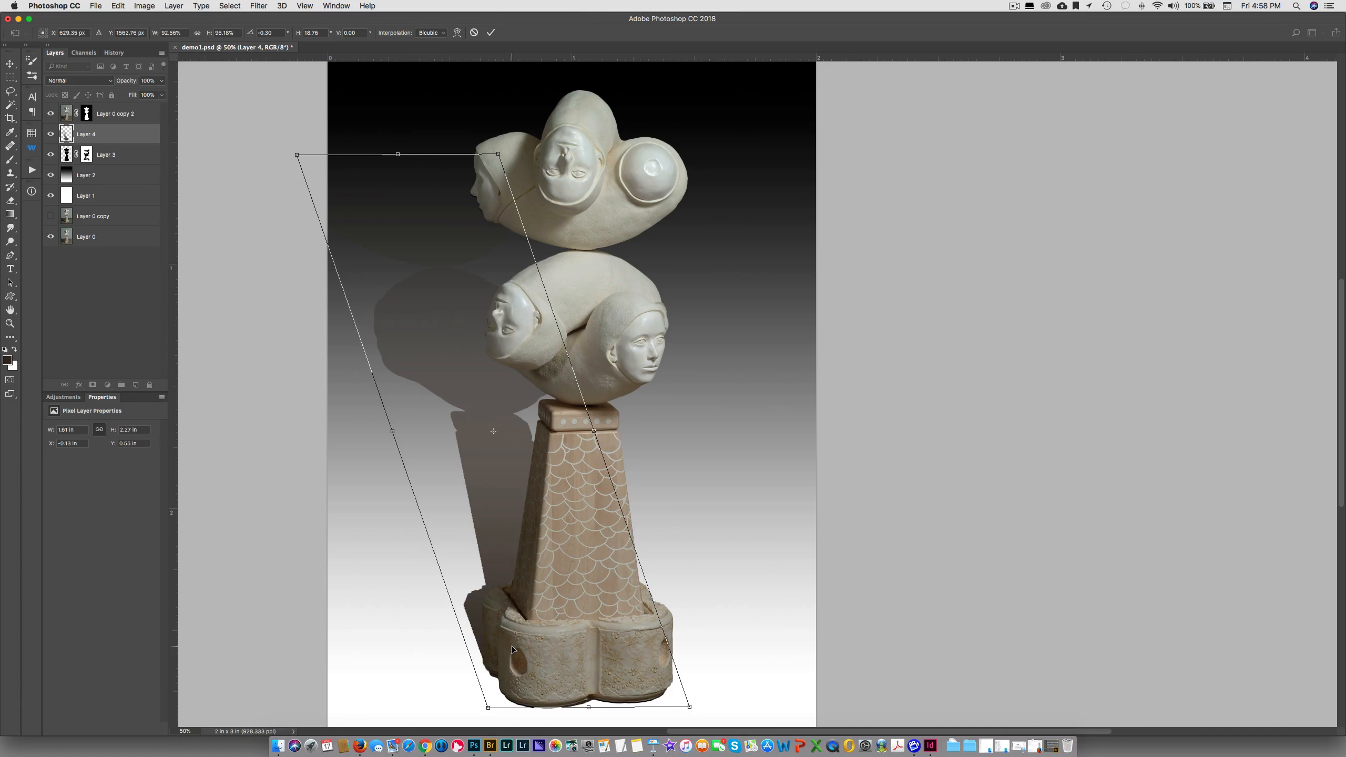
Taper the shadow's far end, fit its lower edge to the angle of the sculpture's base, and apply the distortion
left_click_drag(497, 154, 452, 163)
left_click_drag(297, 159, 377, 173)
left_click_drag(473, 488, 473, 503)
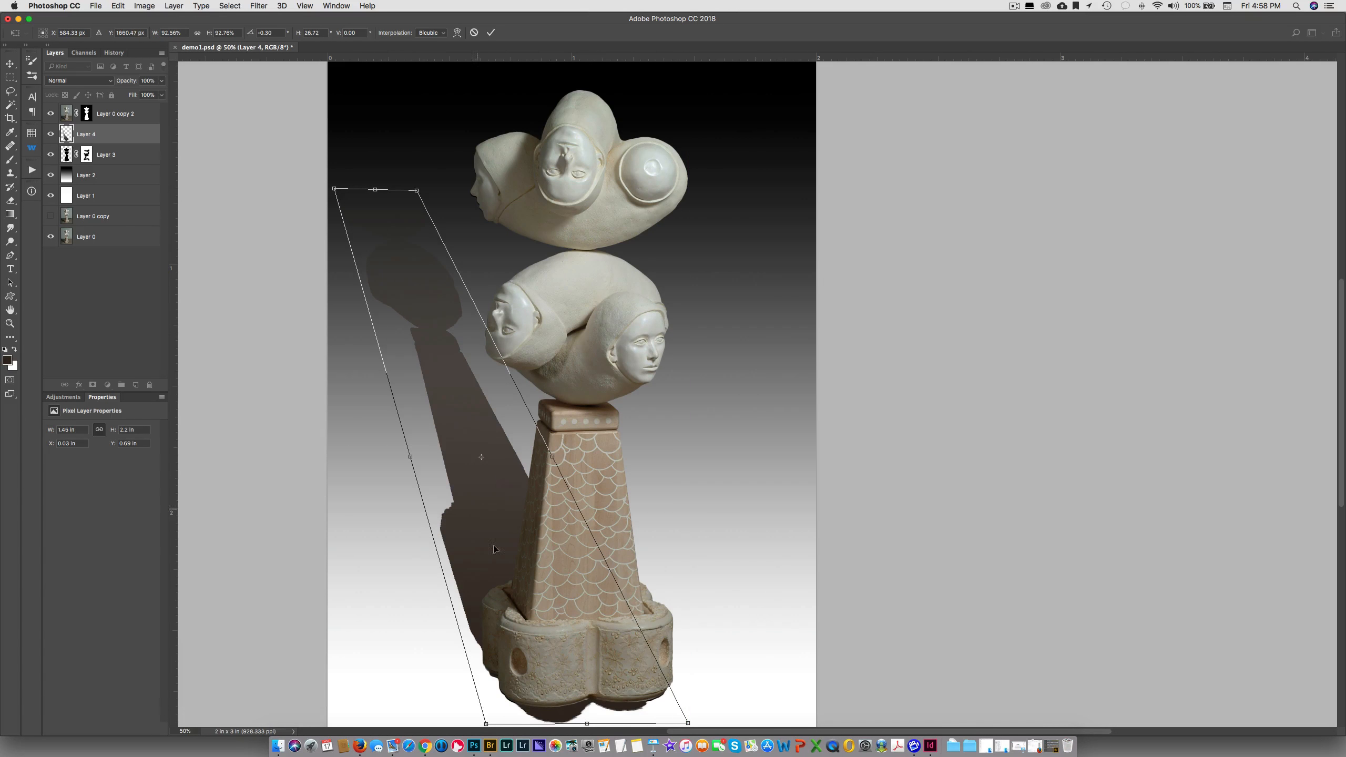
left_click_drag(587, 722, 586, 702)
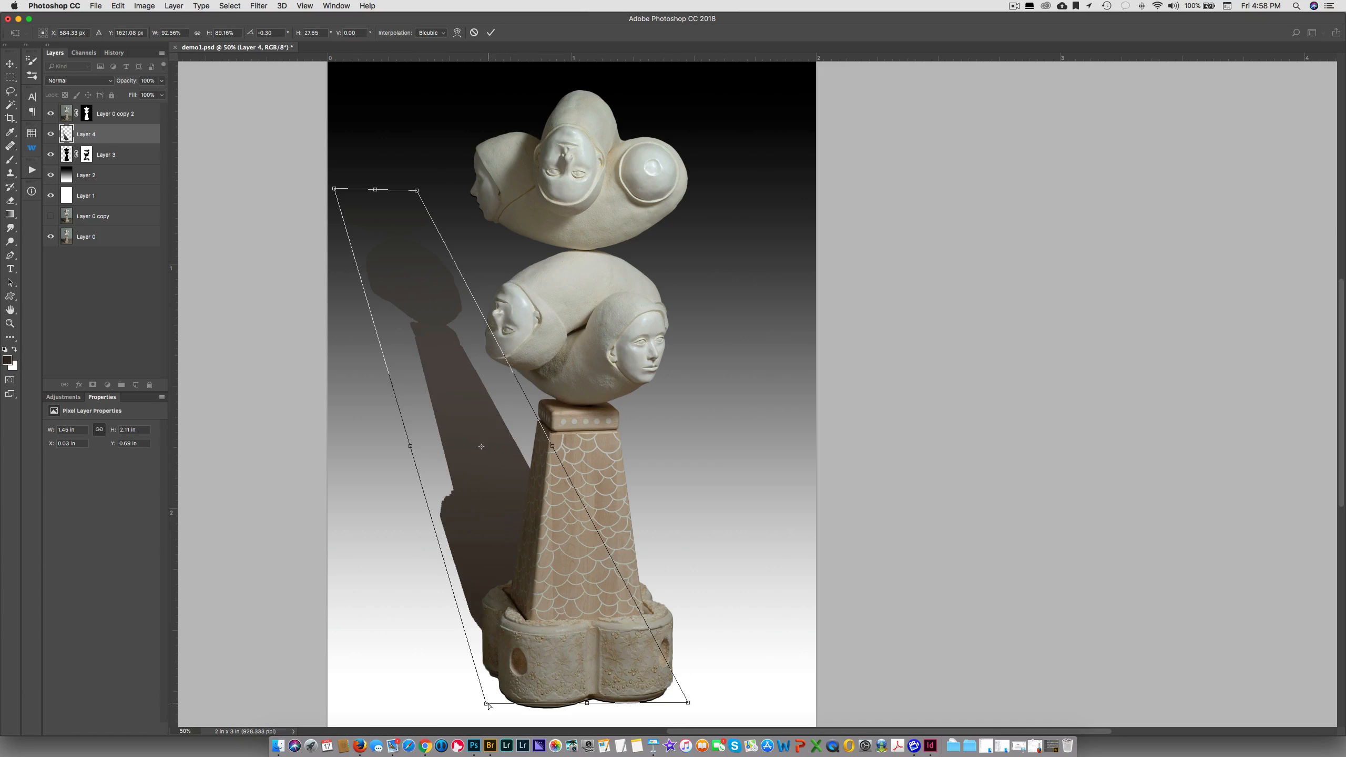
left_click_drag(486, 703, 483, 731)
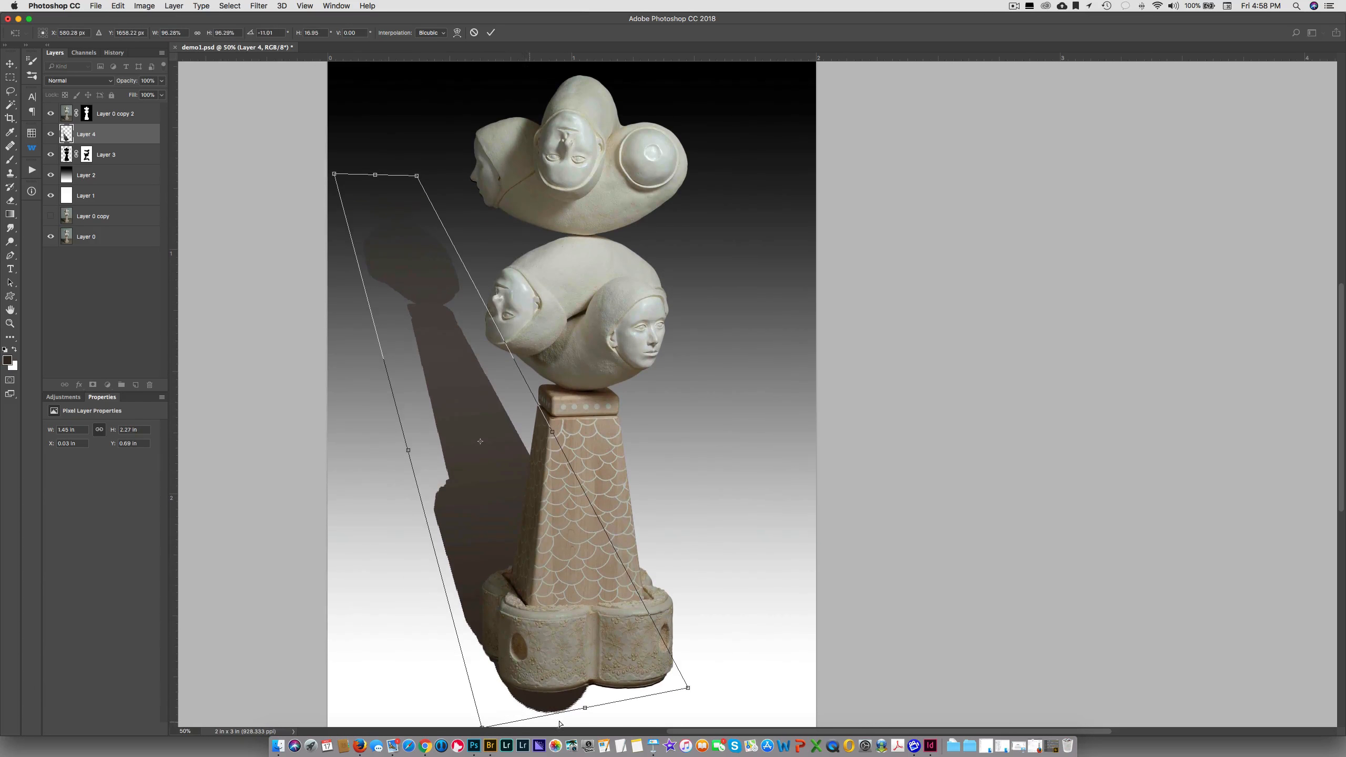
left_click_drag(585, 708, 581, 698)
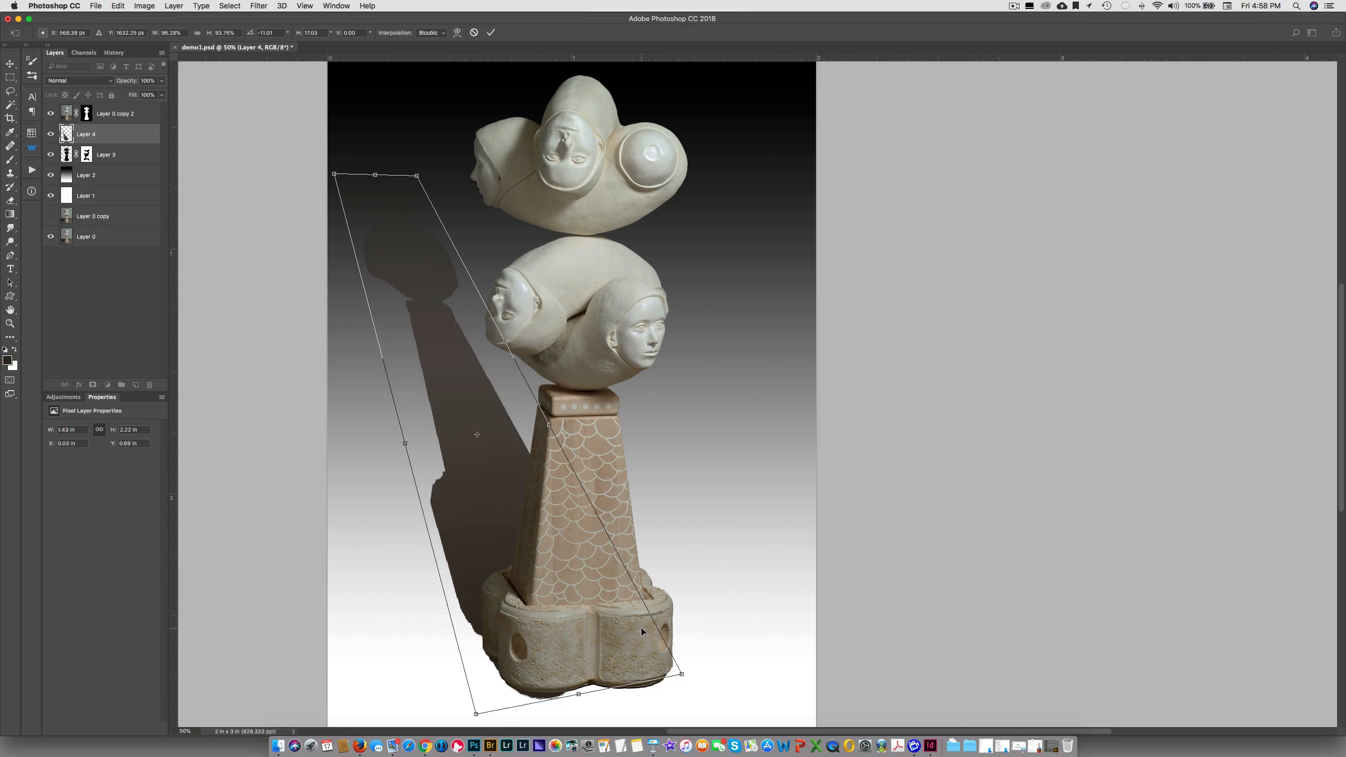
key("Return")
key("g")
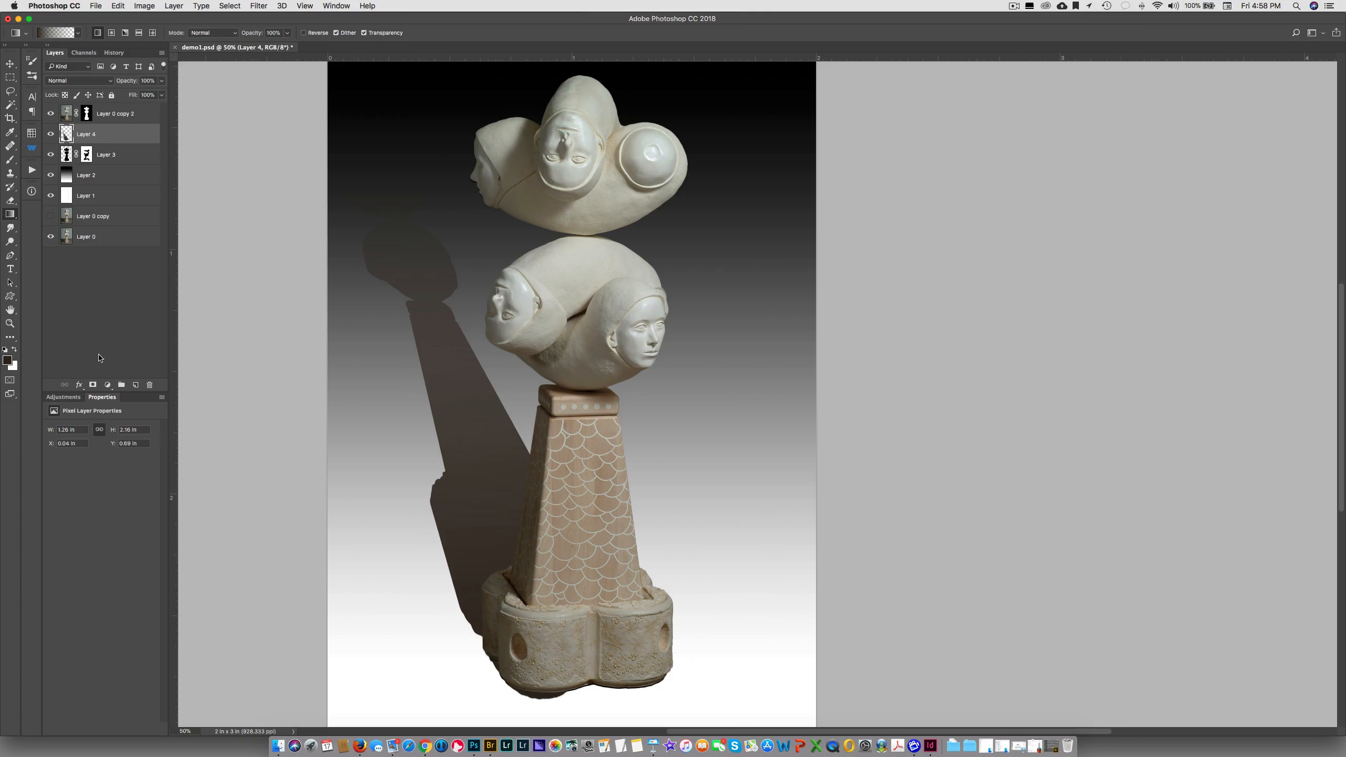
Add a layer mask to Layer 4 and paint it black along the base's bottom edge to hide the shadow protruding there
left_click(93, 385)
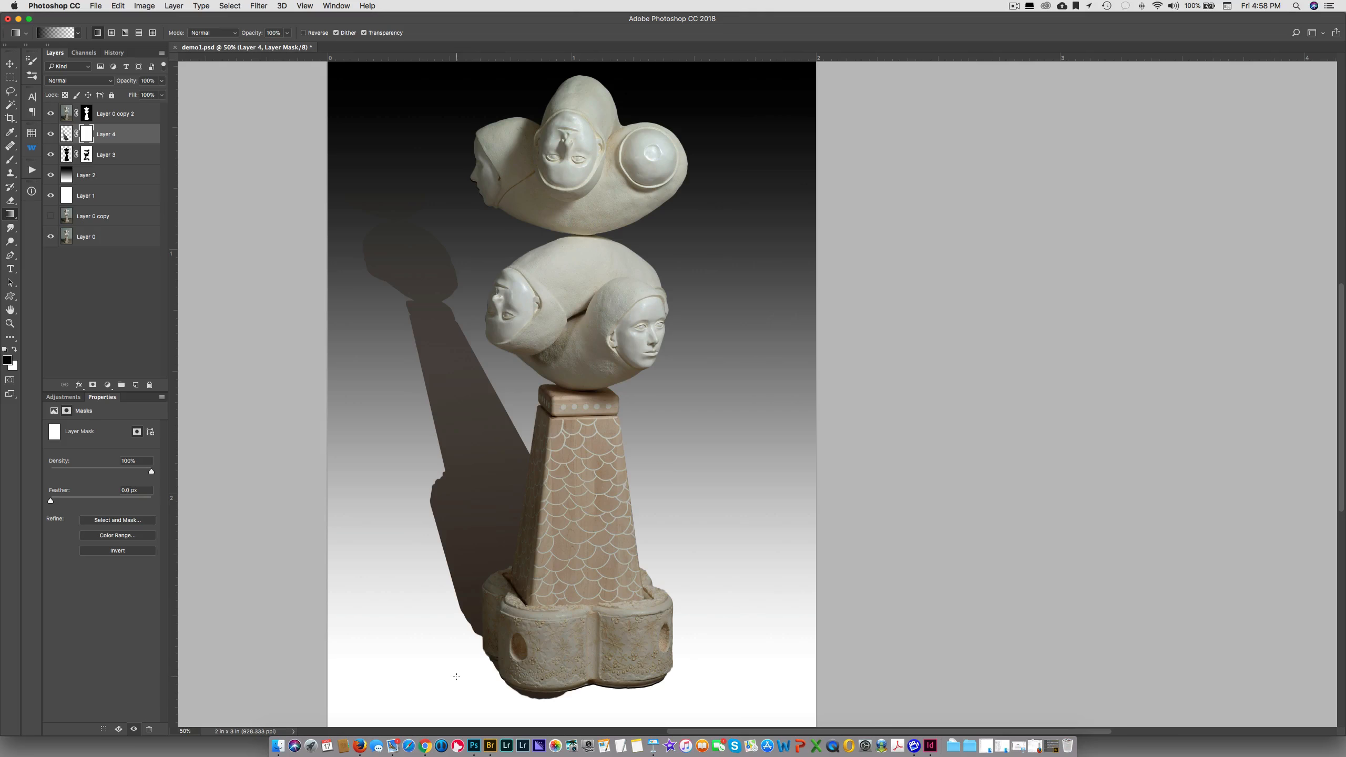
key("b")
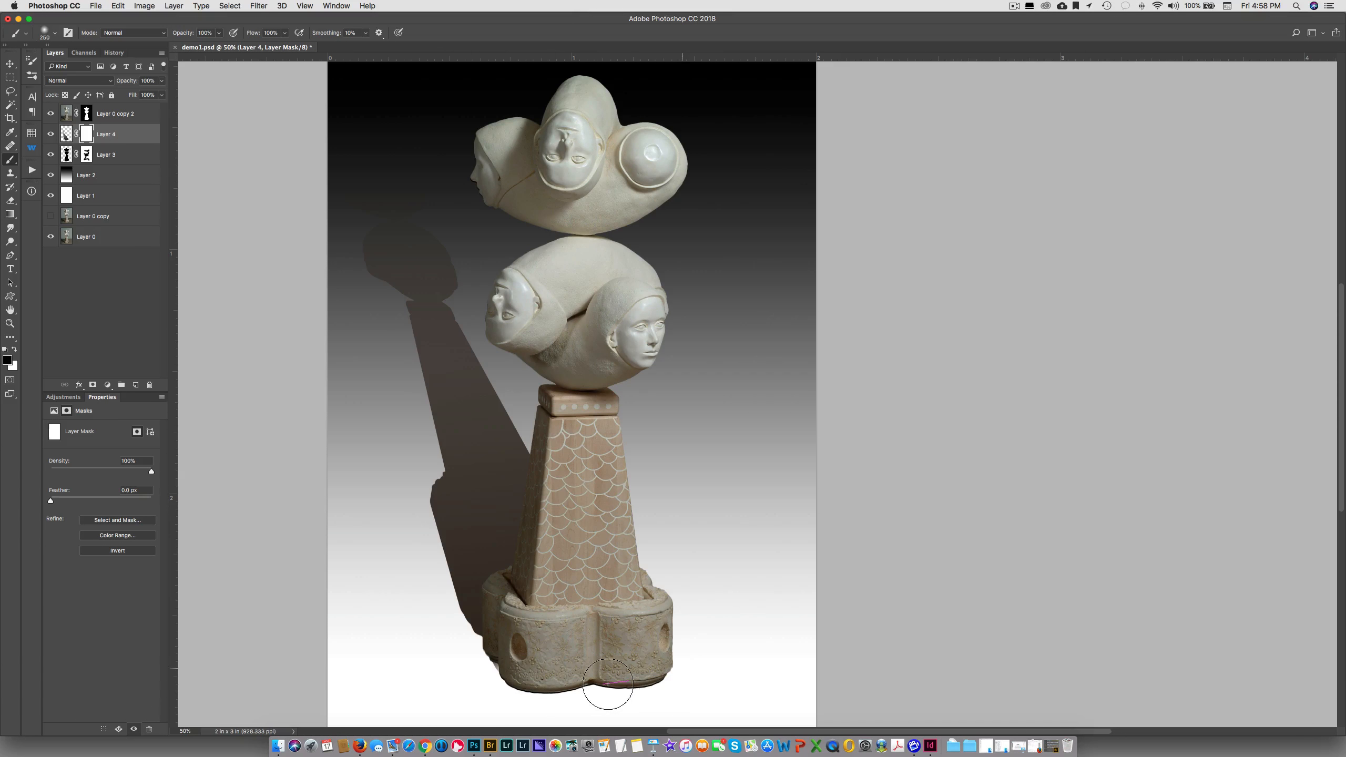
mouse_move(608, 684)
left_mouse_down()
mouse_move(496, 684)
mouse_move(640, 684)
left_mouse_up()
Apply a Gaussian Blur with a radius of 13.4 pixels to the shadow image on Layer 4, not its mask
left_click(64, 135)
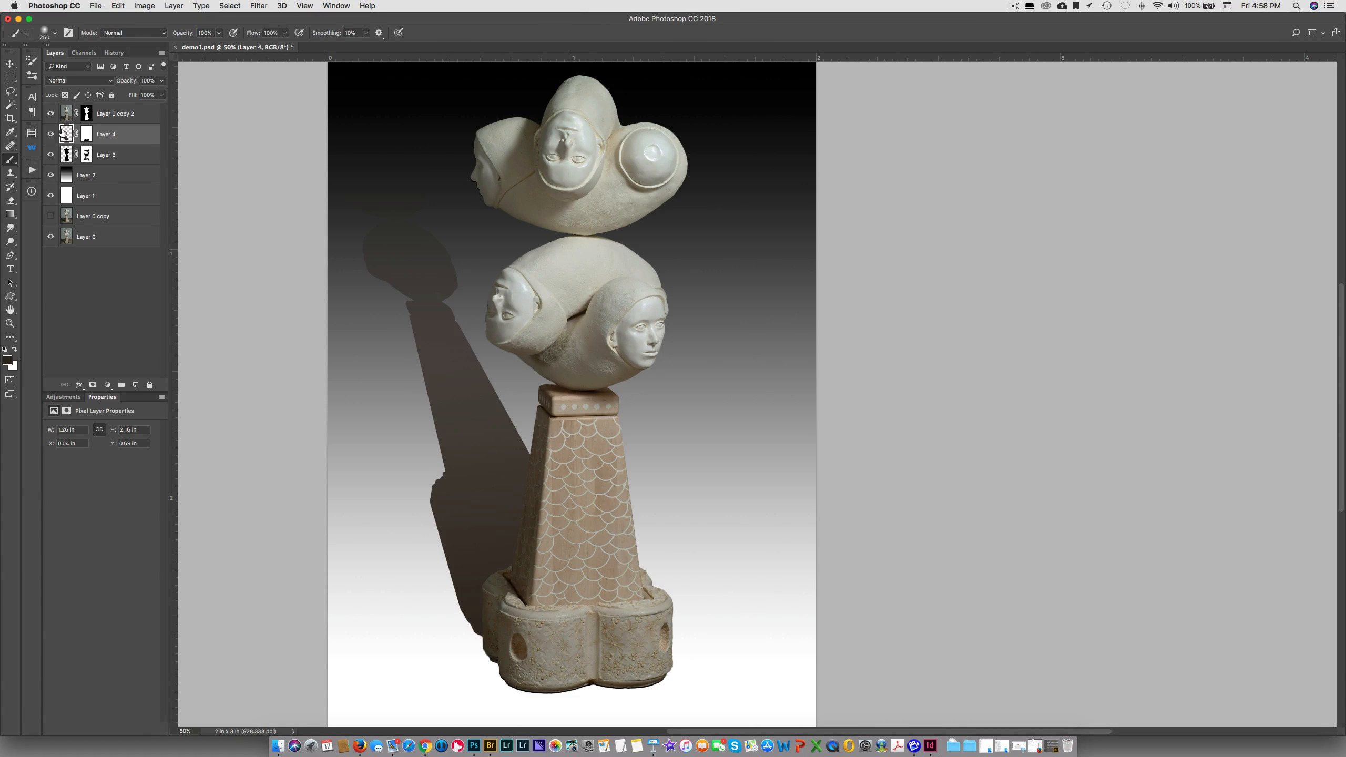
left_click(255, 5)
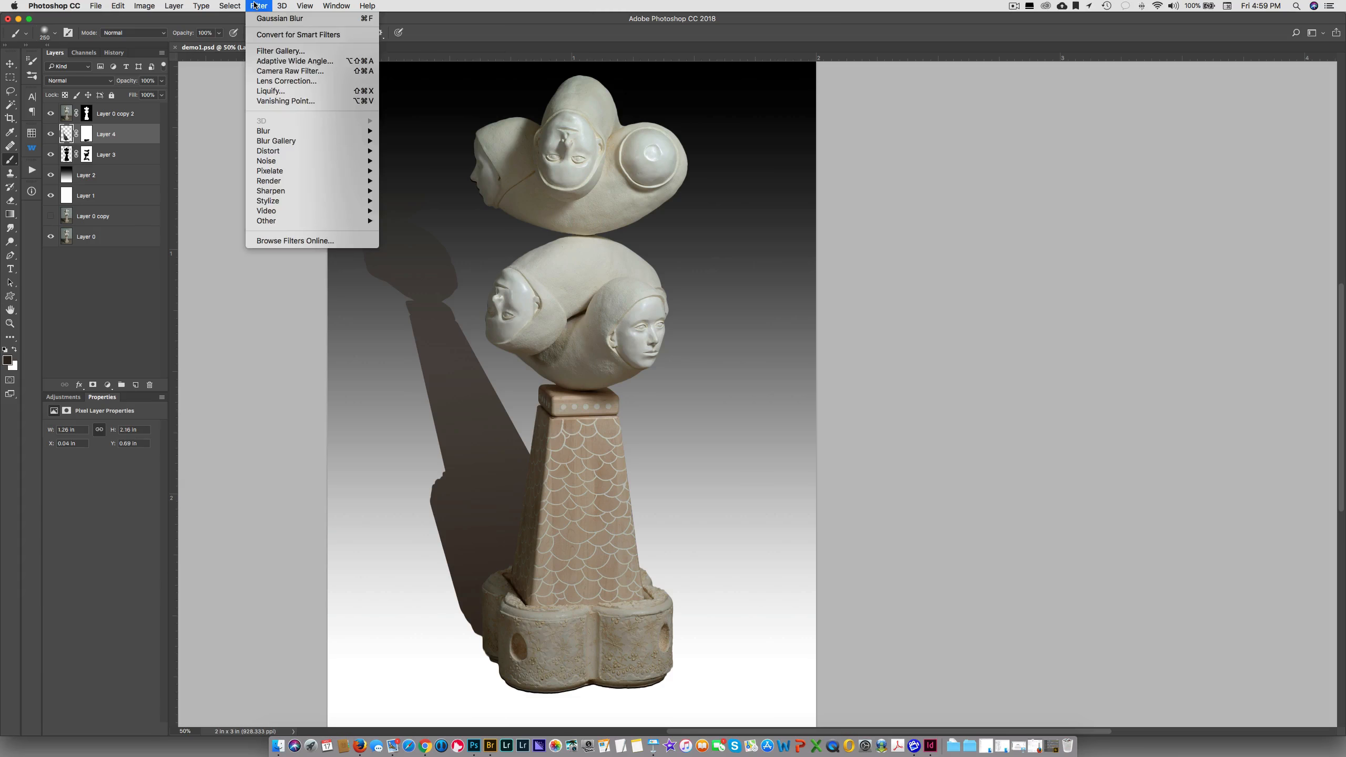
mouse_move(263, 144)
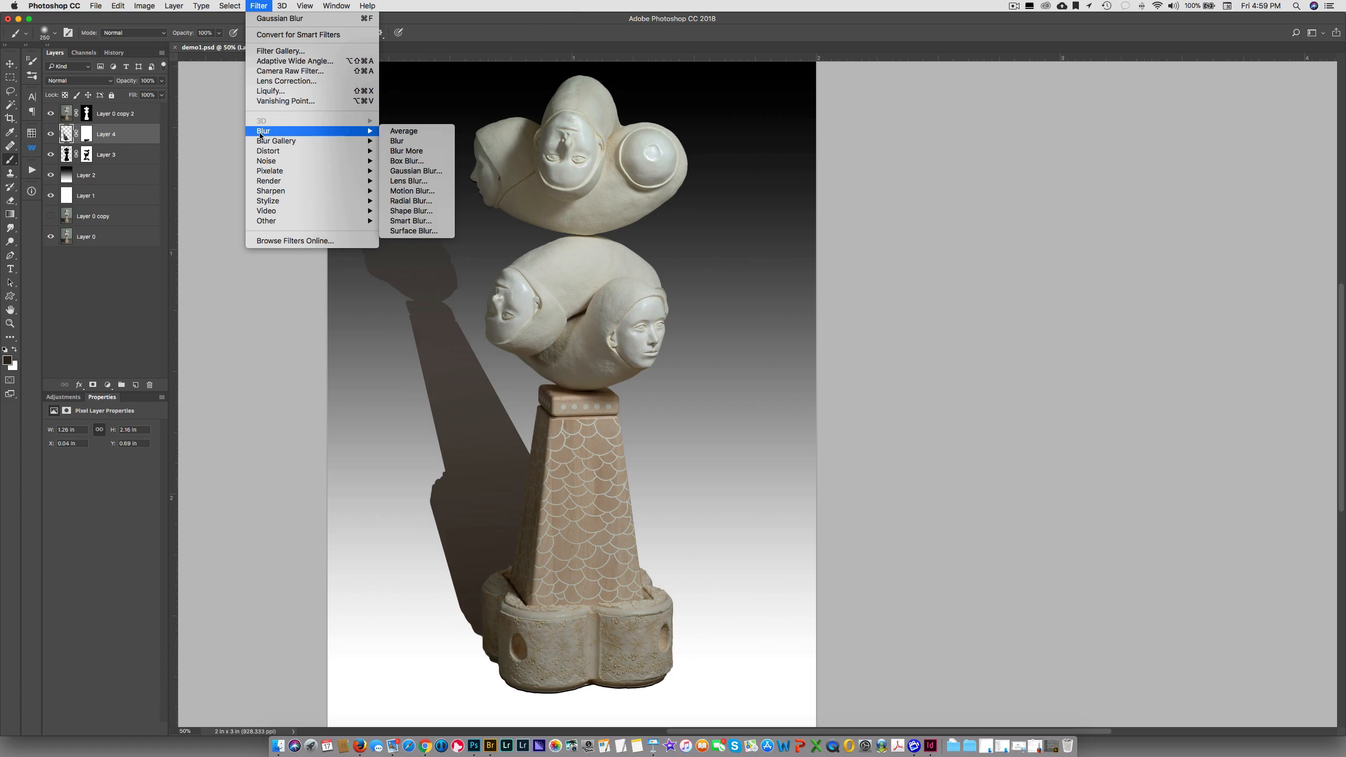
left_click(433, 170)
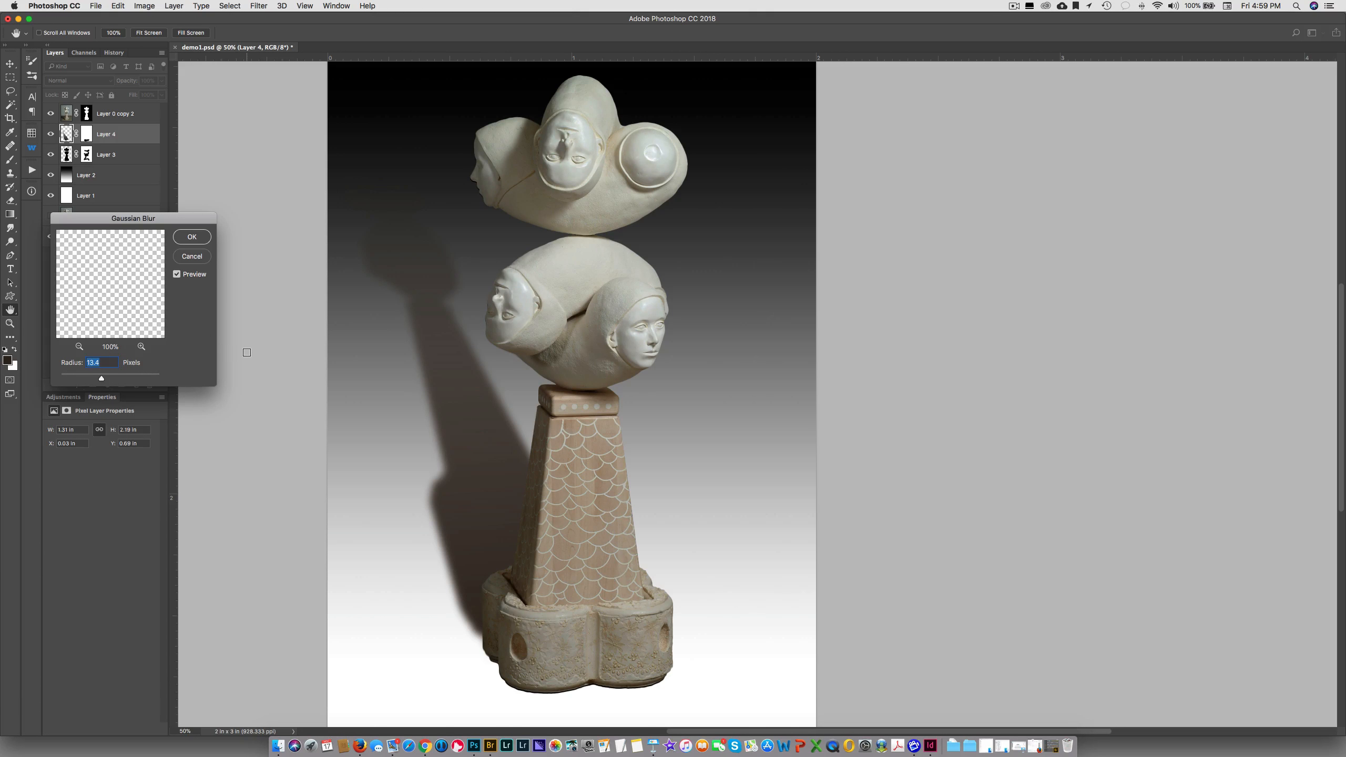
mouse_move(101, 379)
left_mouse_down()
mouse_move(90, 381)
mouse_move(102, 381)
left_mouse_up()
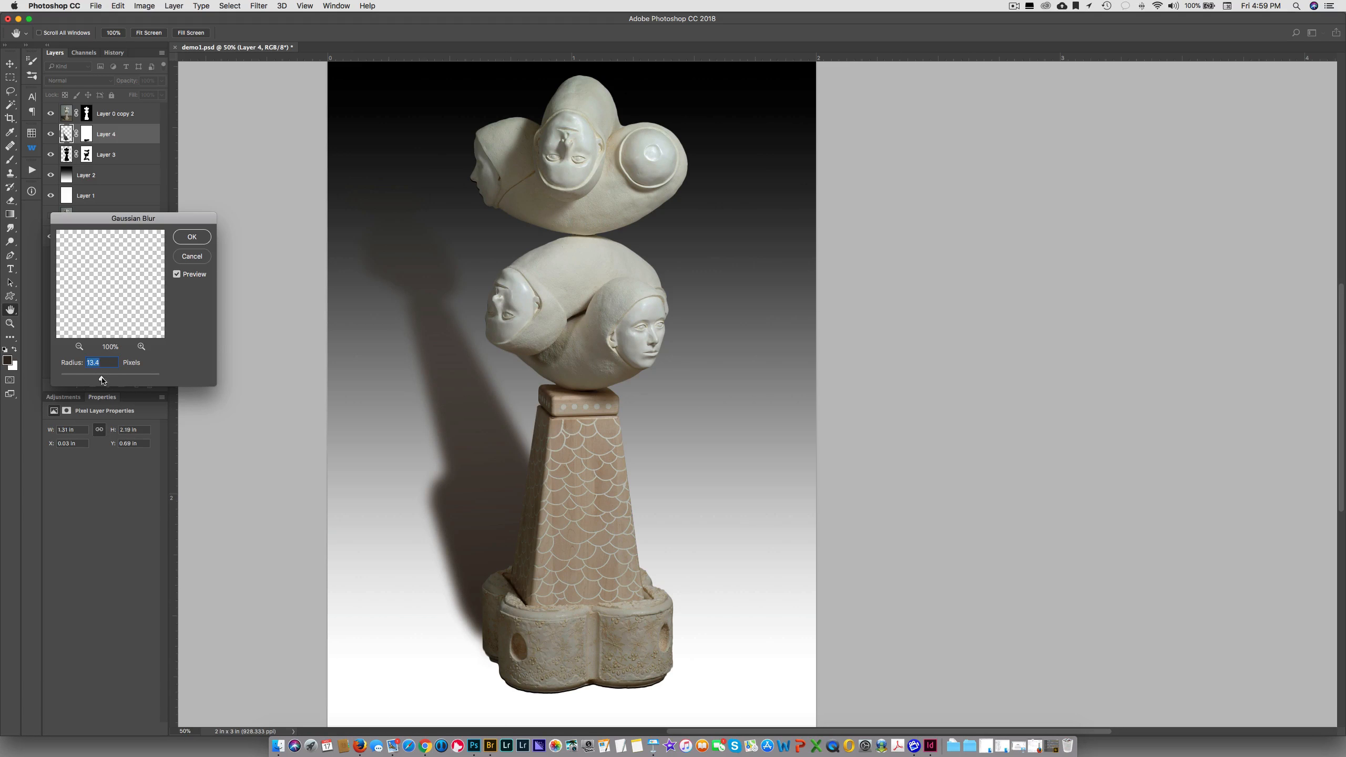
left_click(196, 240)
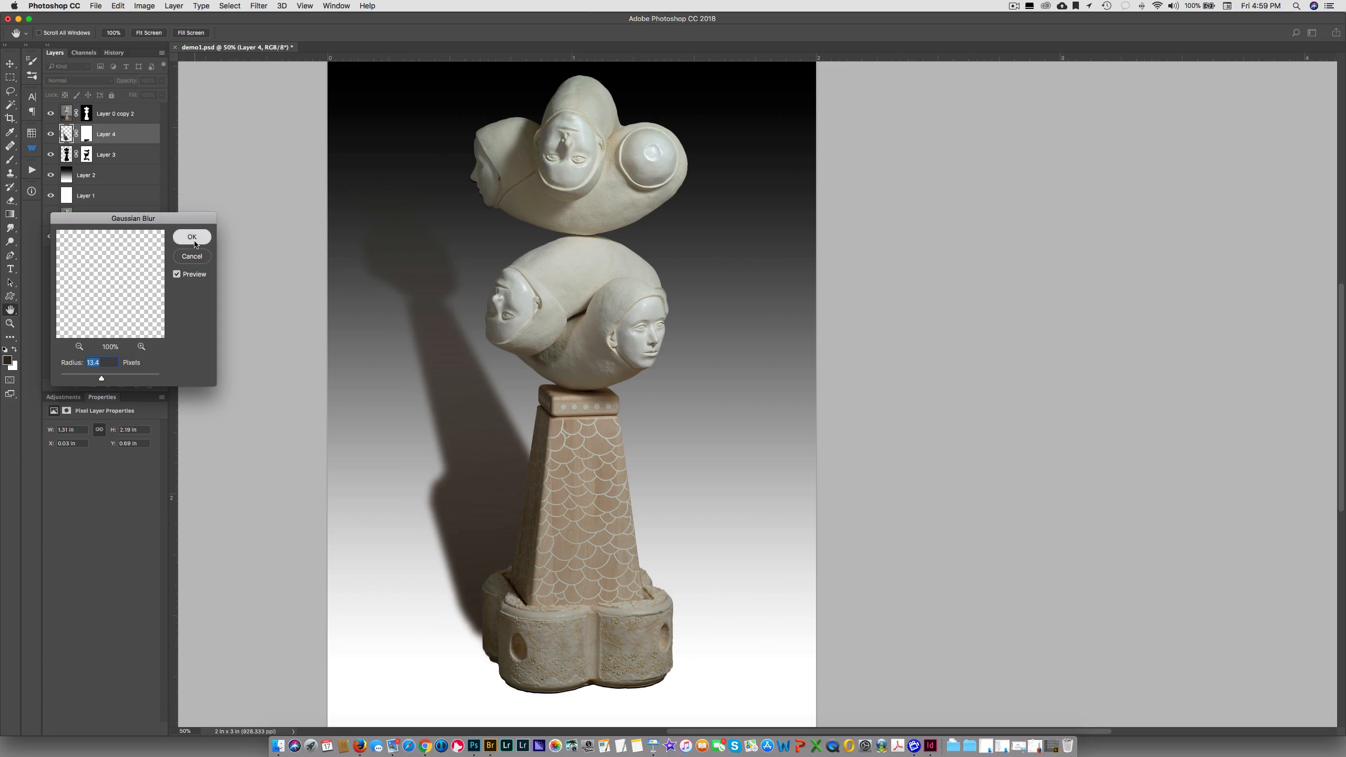
Paint black on Layer 4's mask with a 500-pixel brush at 40% opacity to fade the shadow's upper part and left edge
key("b")
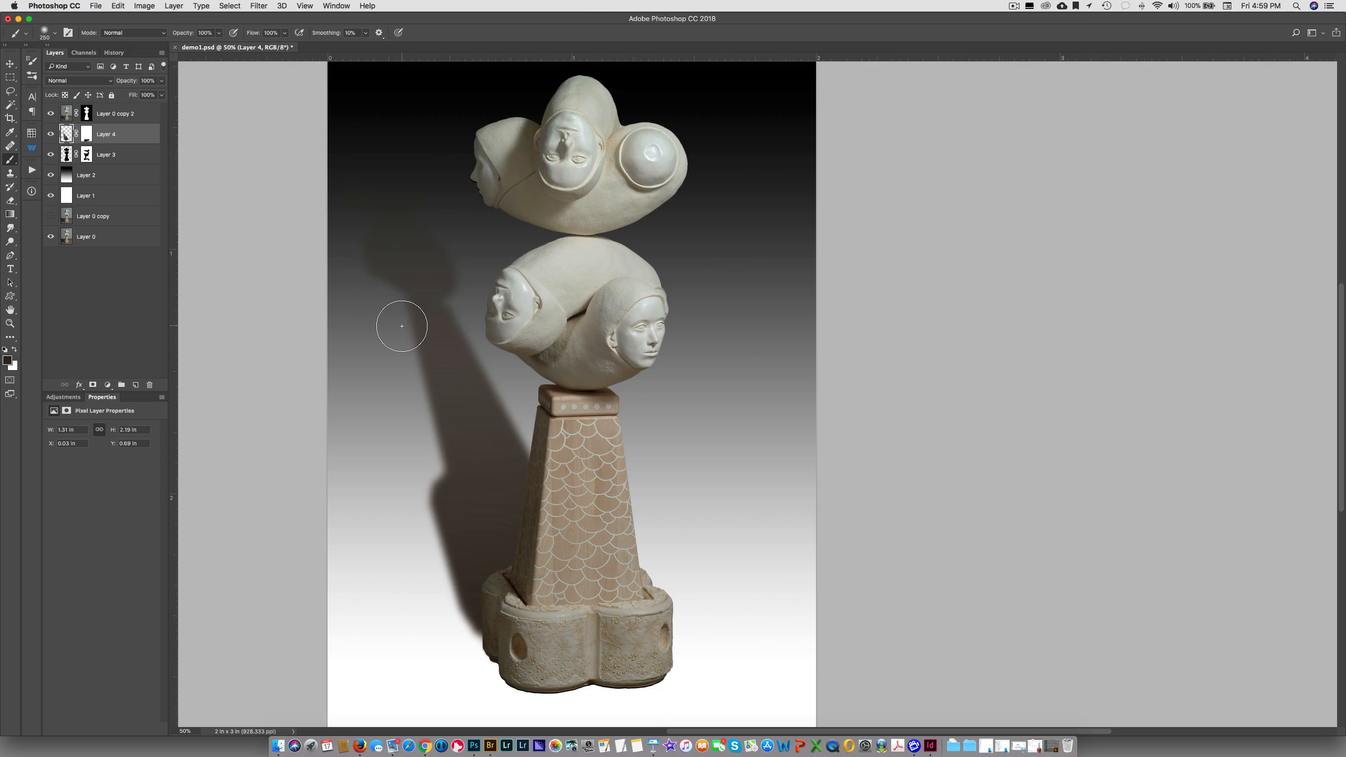
key("bracketright")
key("bracketright")
key("bracketright")
left_click_drag(321, 249, 337, 286)
key("super+z")
left_click(86, 132)
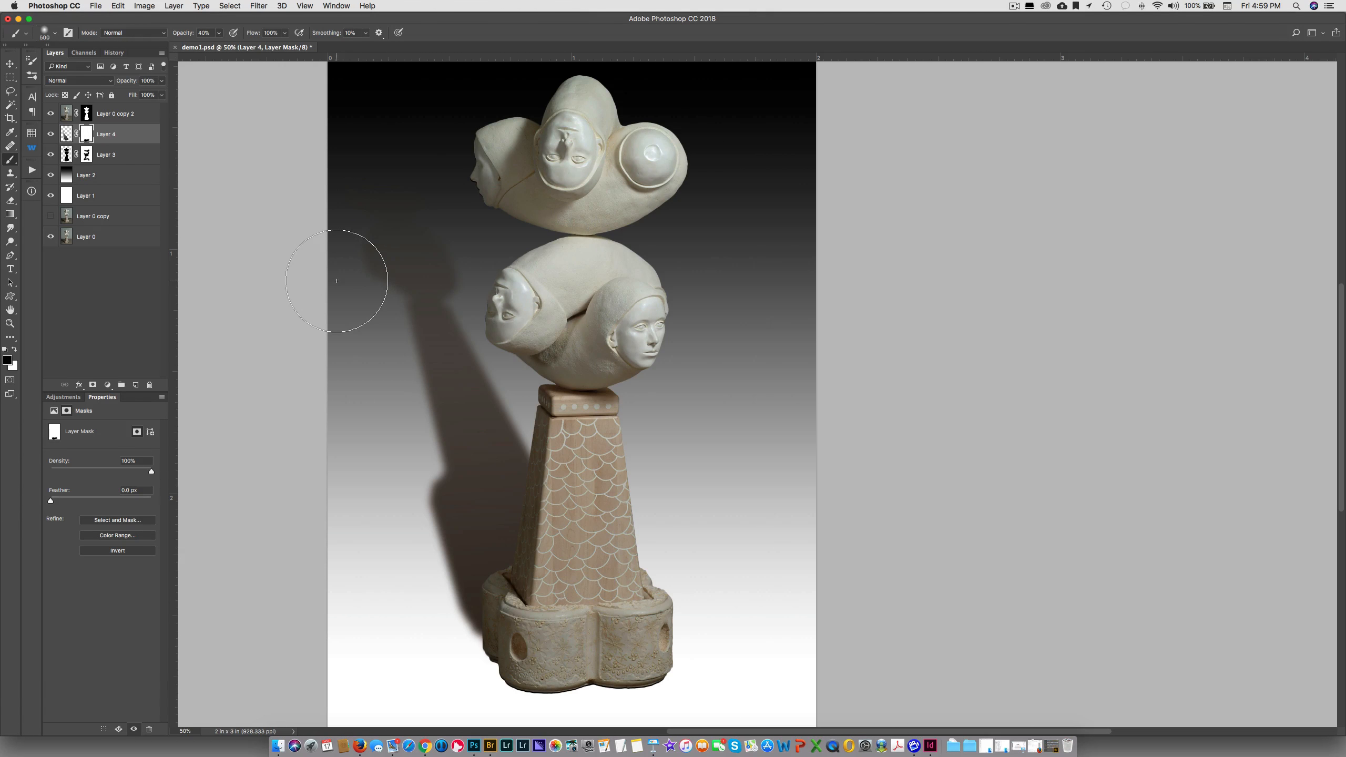
left_click_drag(358, 321, 393, 415)
mouse_move(409, 253)
left_mouse_down()
mouse_move(423, 216)
mouse_move(488, 294)
mouse_move(519, 378)
mouse_move(379, 443)
left_mouse_up()
left_click_drag(423, 506, 422, 523)
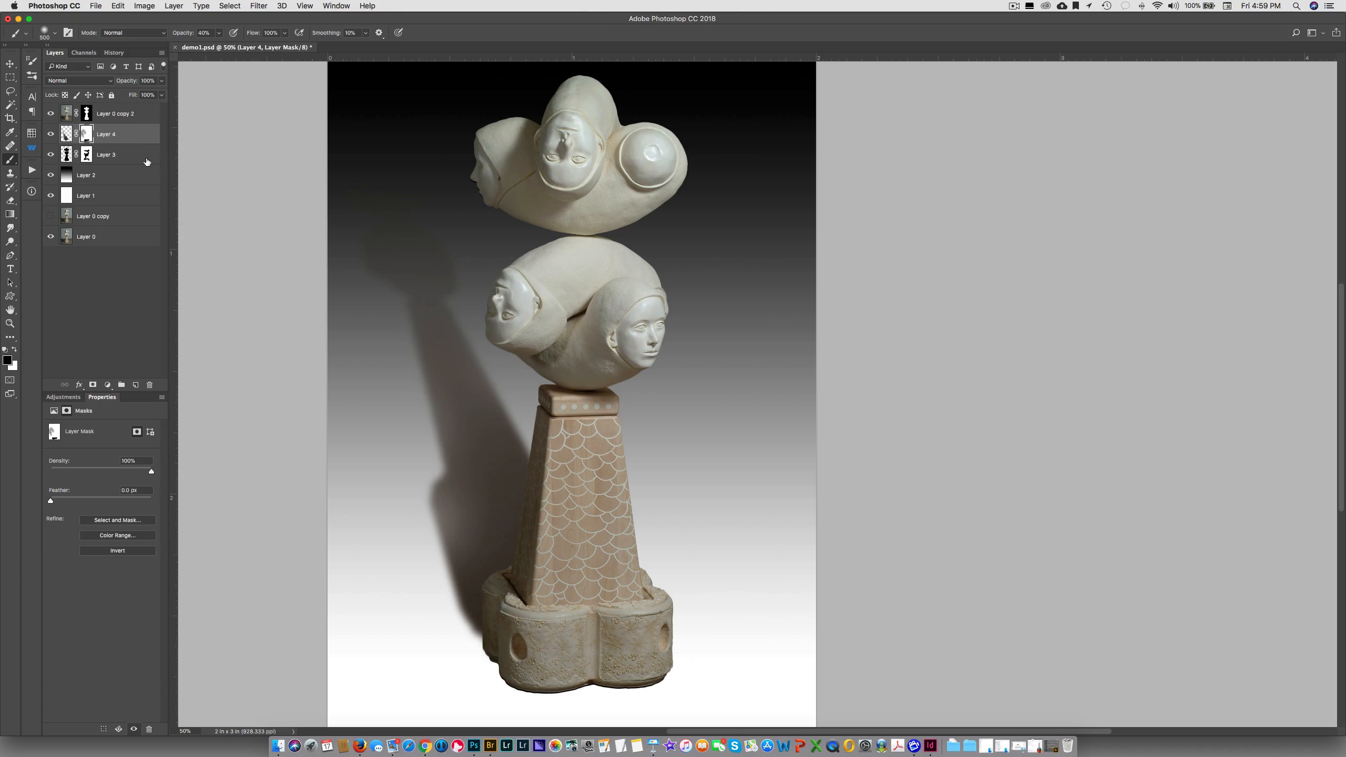
Disable the layer mask on Layer 4 to compare the shadow without its masking
key("super+z")
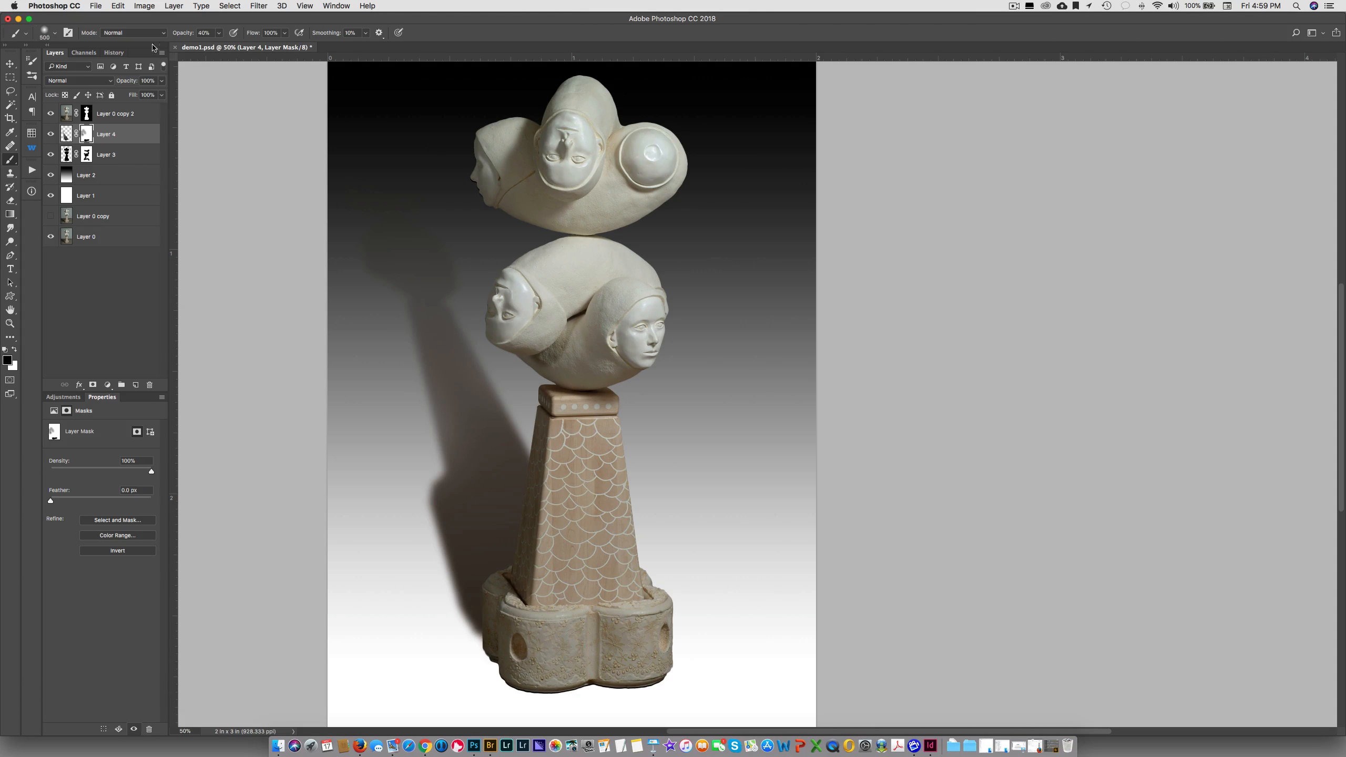
right_click(89, 136)
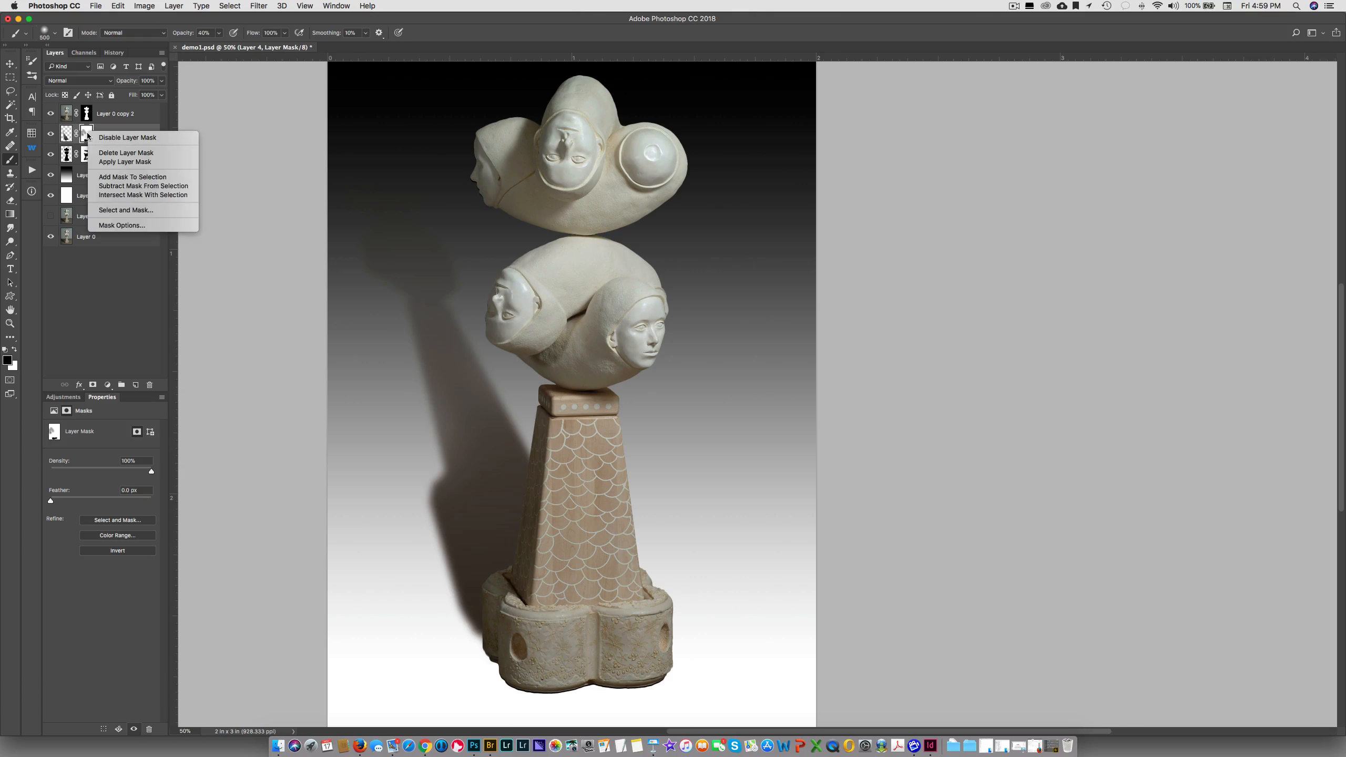
left_click(114, 139)
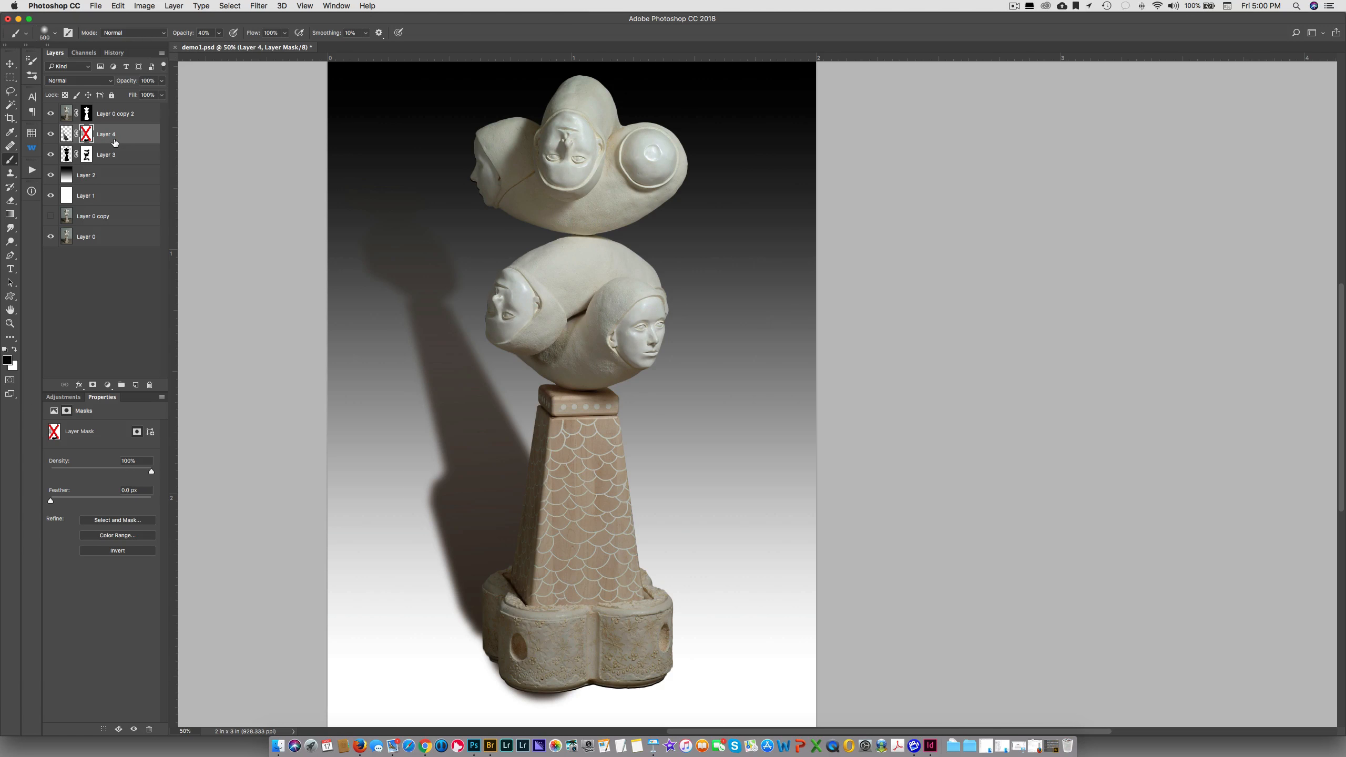
Enable the layer mask on Layer 4 again and lower the layer's opacity to 76%
right_click(87, 134)
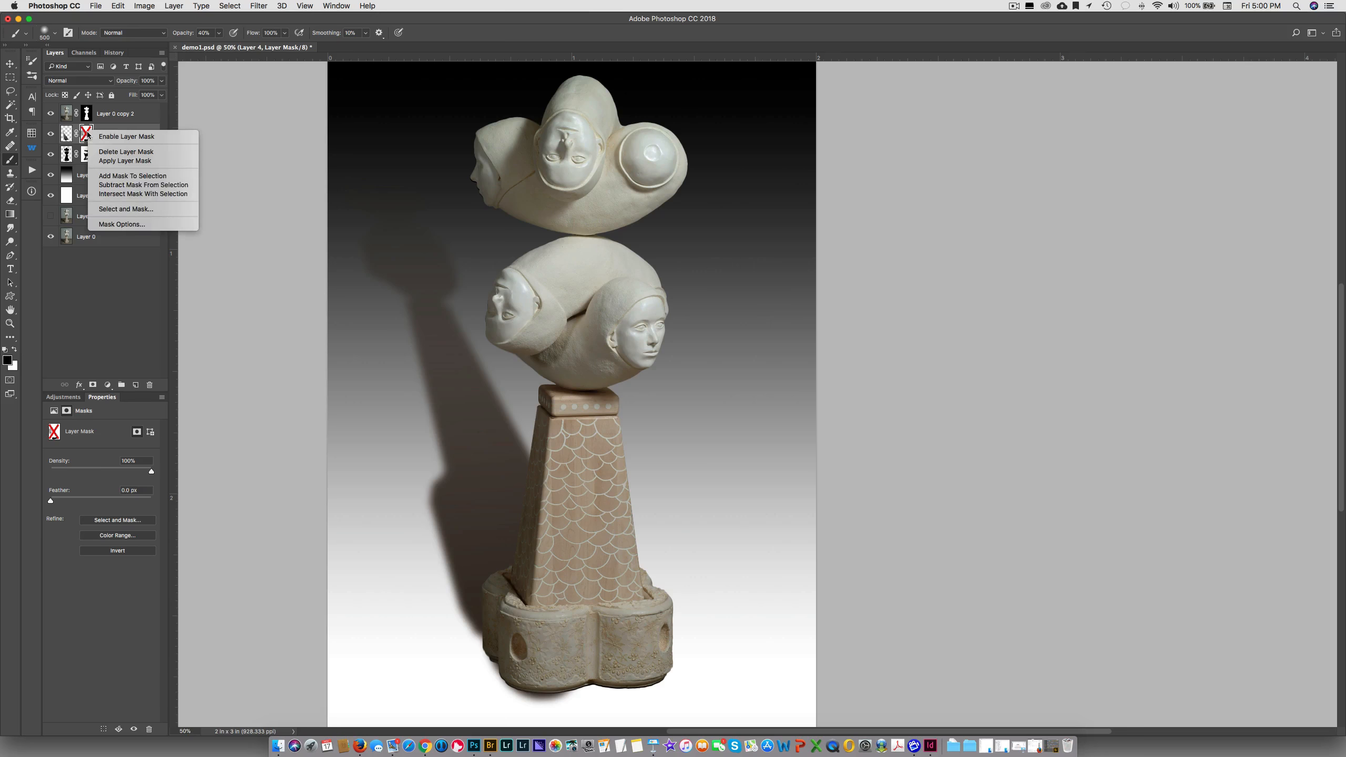
left_click(99, 137)
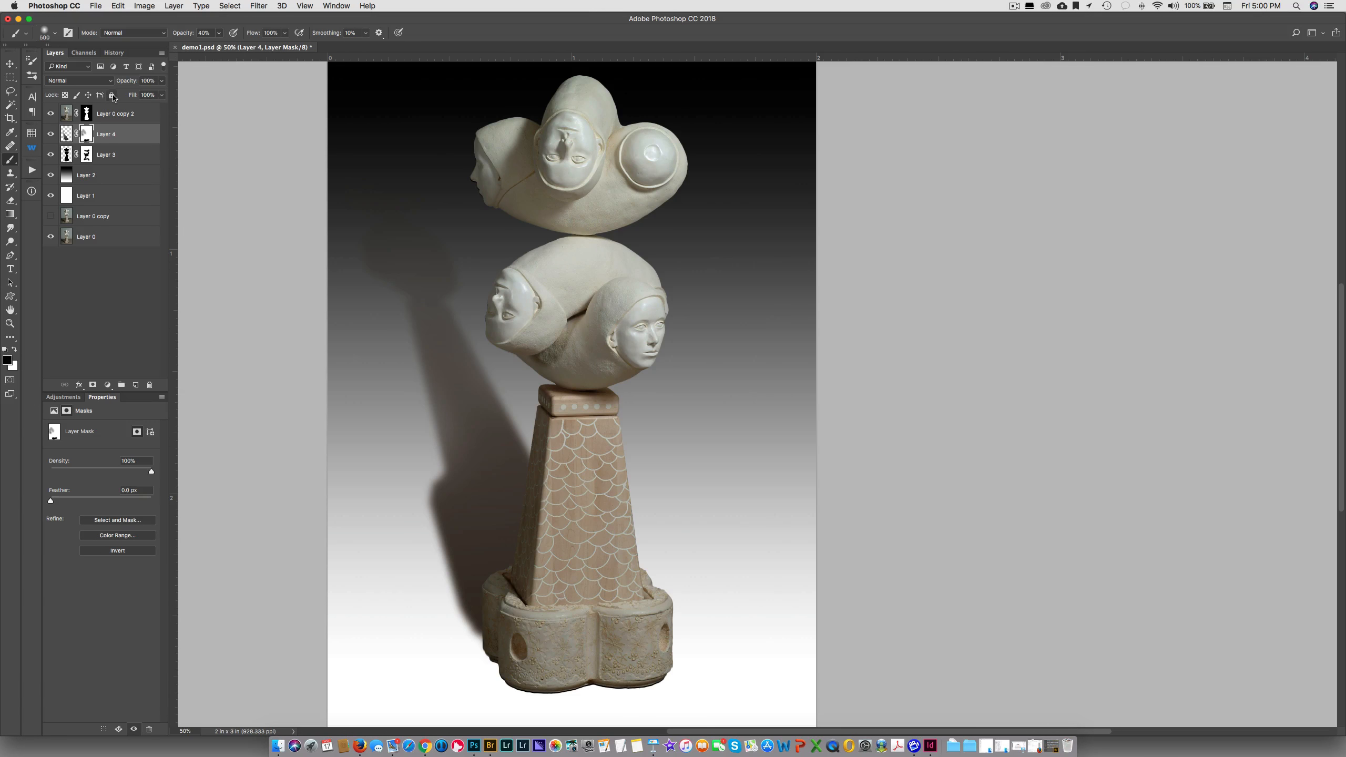
left_click_drag(131, 85, 117, 85)
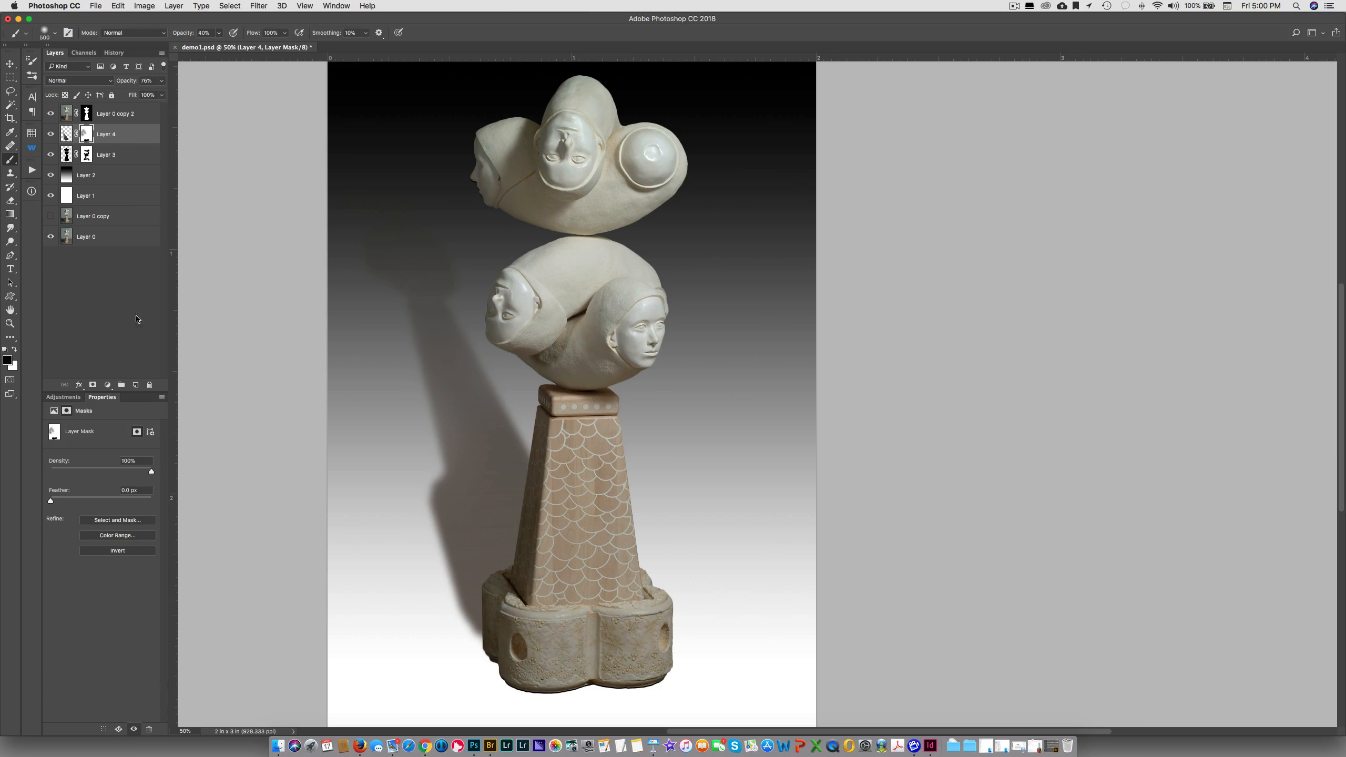
Create a layer above Layer 4 and draw a black-to-transparent radial gradient centred behind the patterned pedestal
left_click(136, 384)
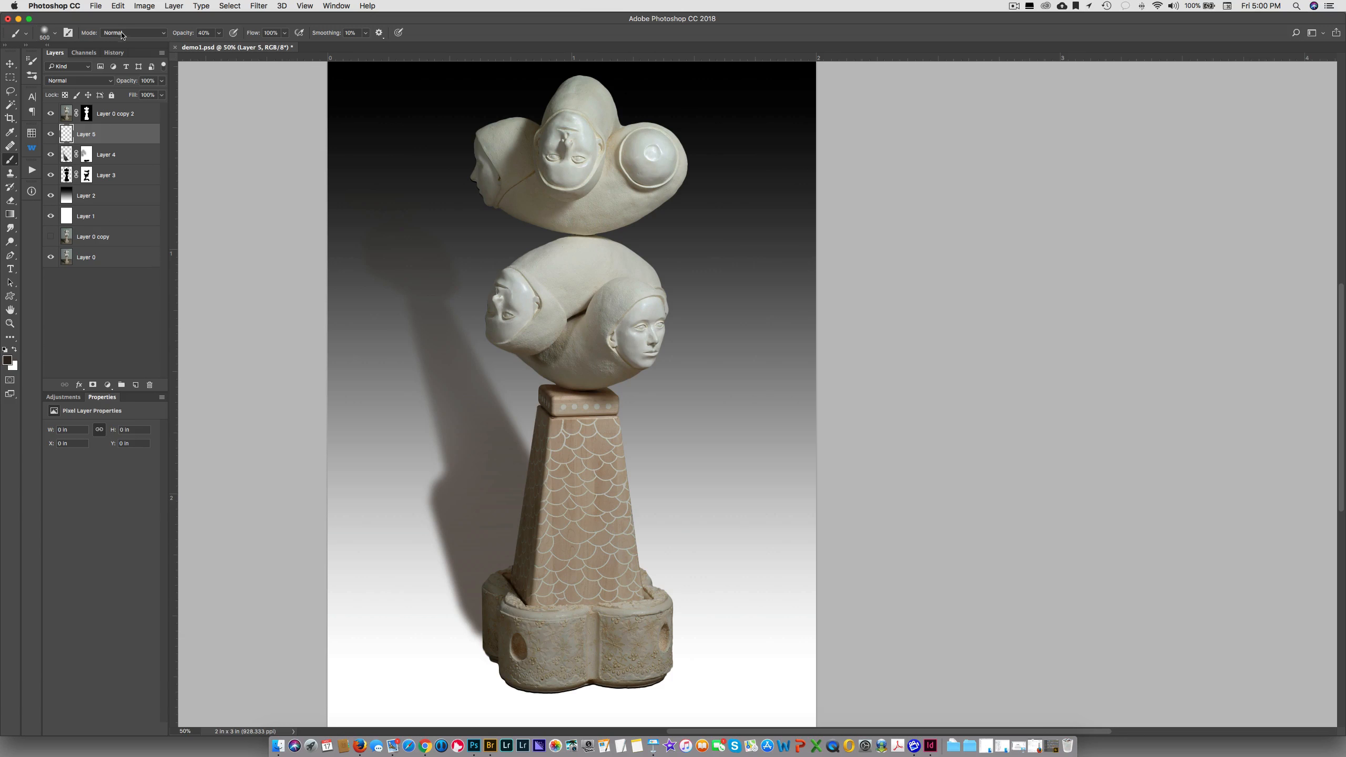
left_click(10, 212)
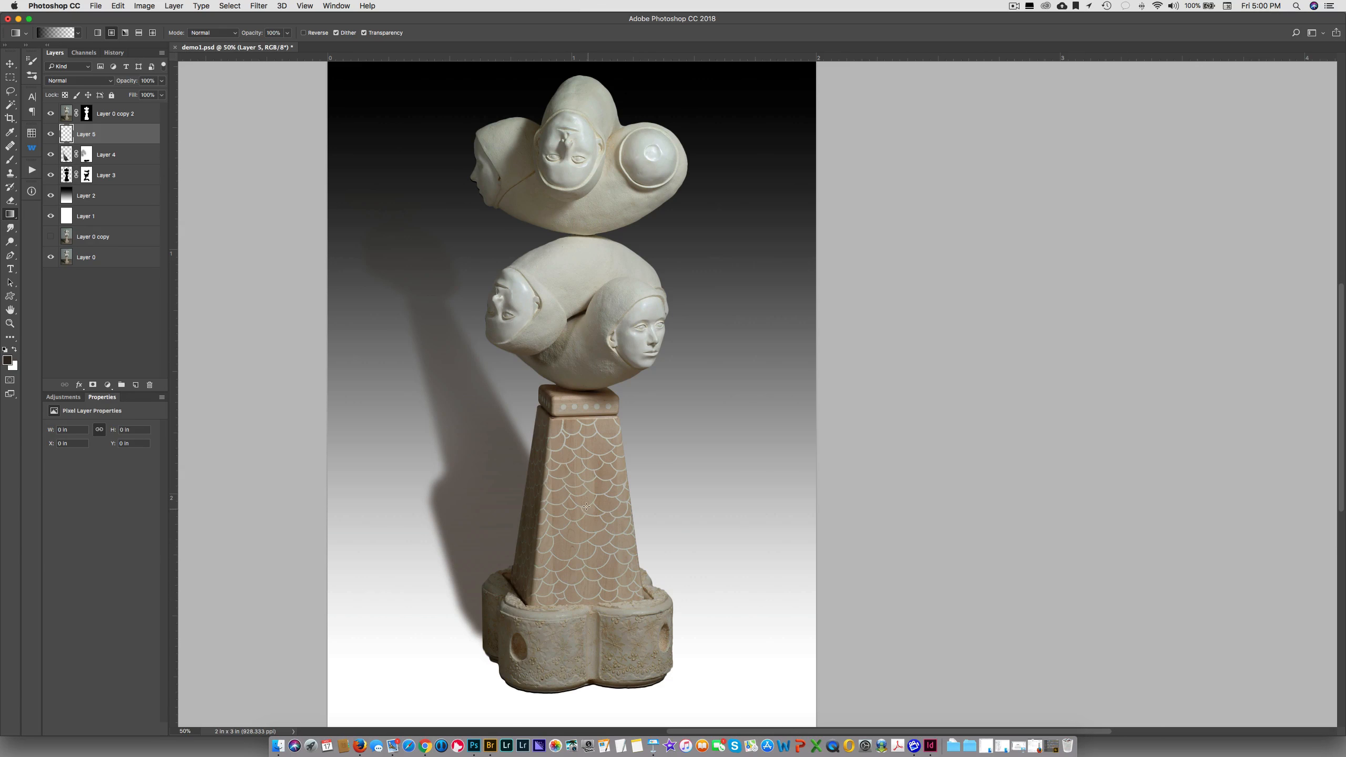
left_click_drag(588, 508, 490, 354)
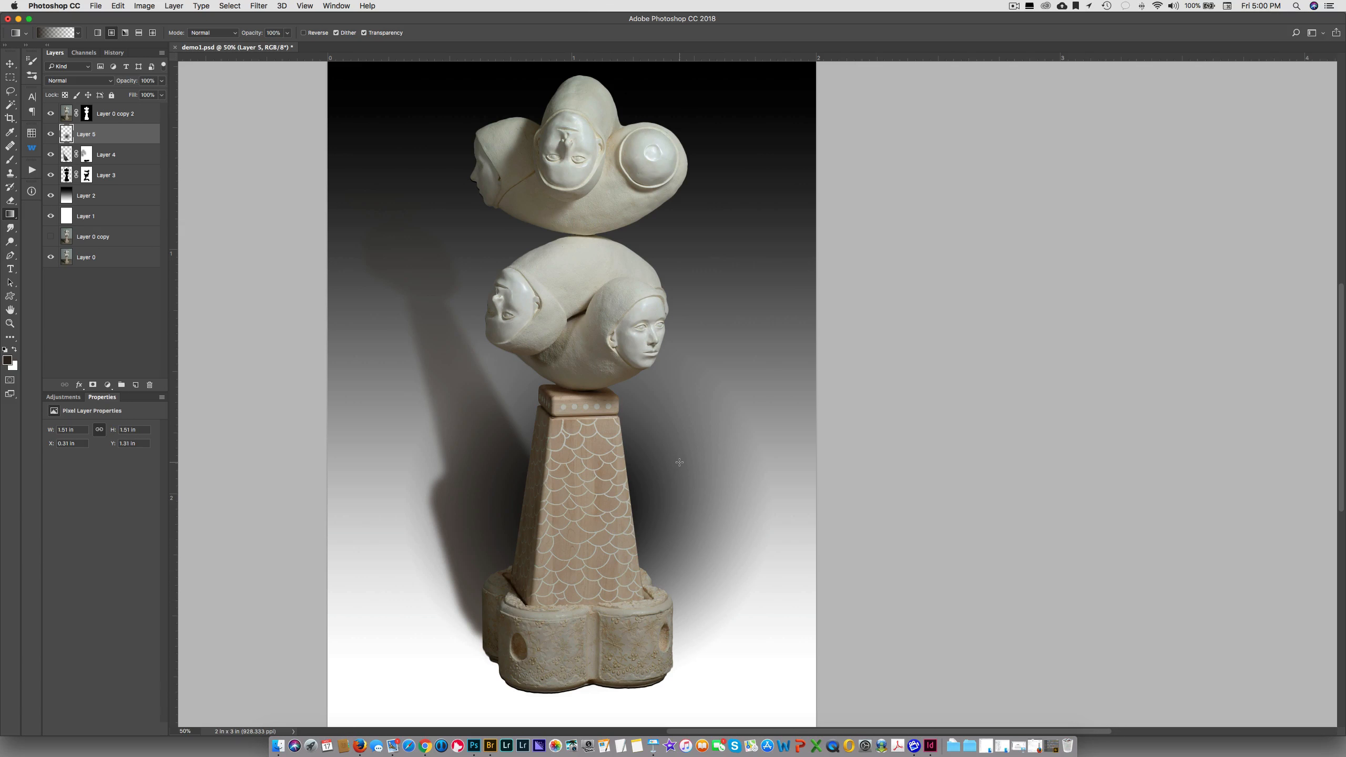
Move the radial gradient onto the cast shadow beside the pedestal, rotating it about 26° counterclockwise and stretching it along the shadow
key("v")
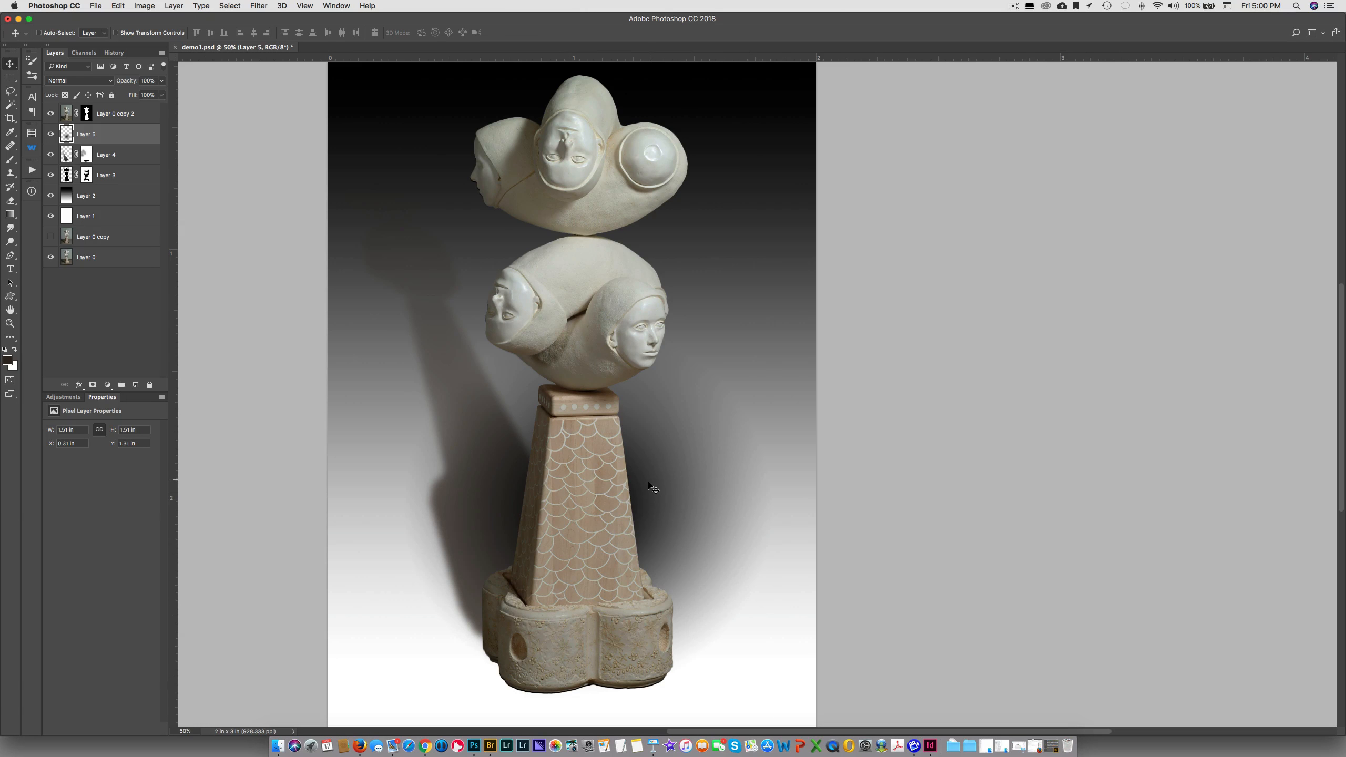
left_click_drag(646, 484, 512, 435)
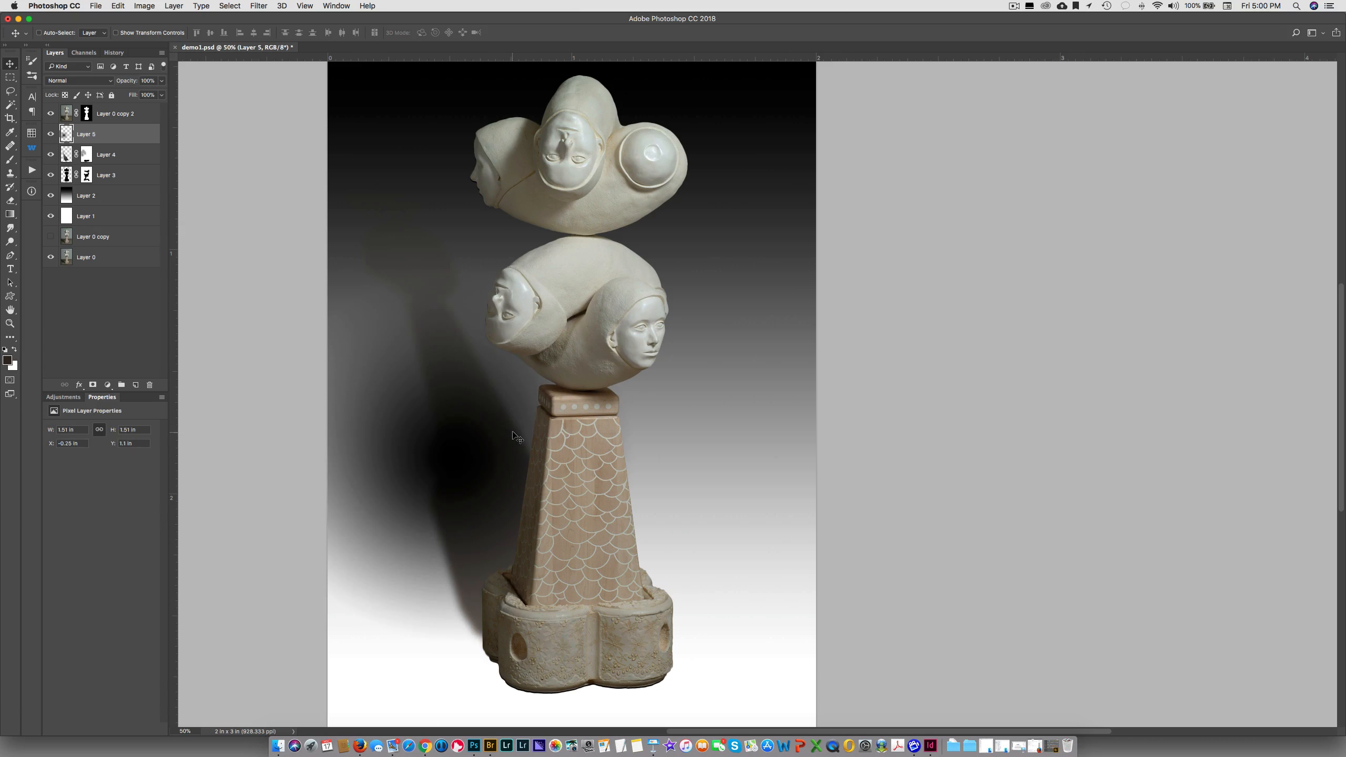
key("super+t")
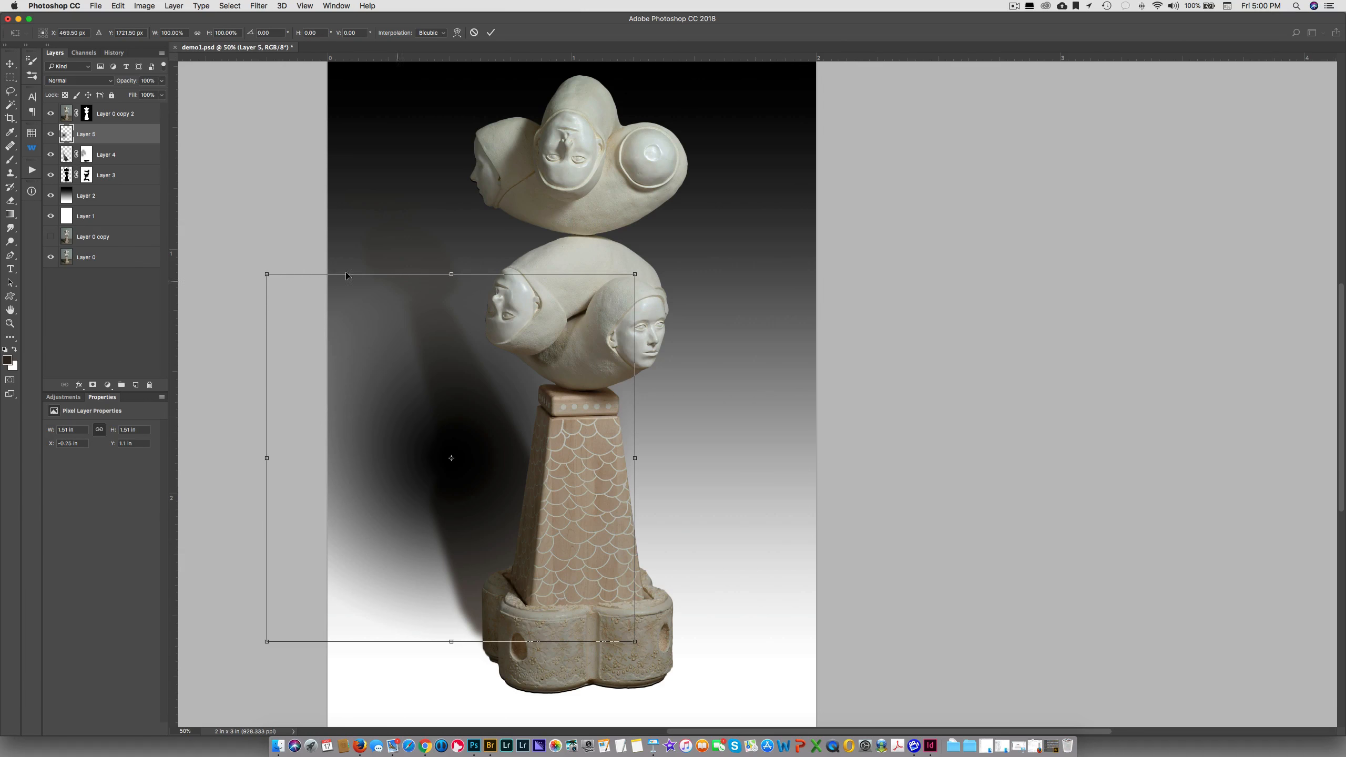
left_click_drag(267, 274, 392, 197)
left_click_drag(629, 199, 541, 176)
left_click_drag(499, 435, 517, 540)
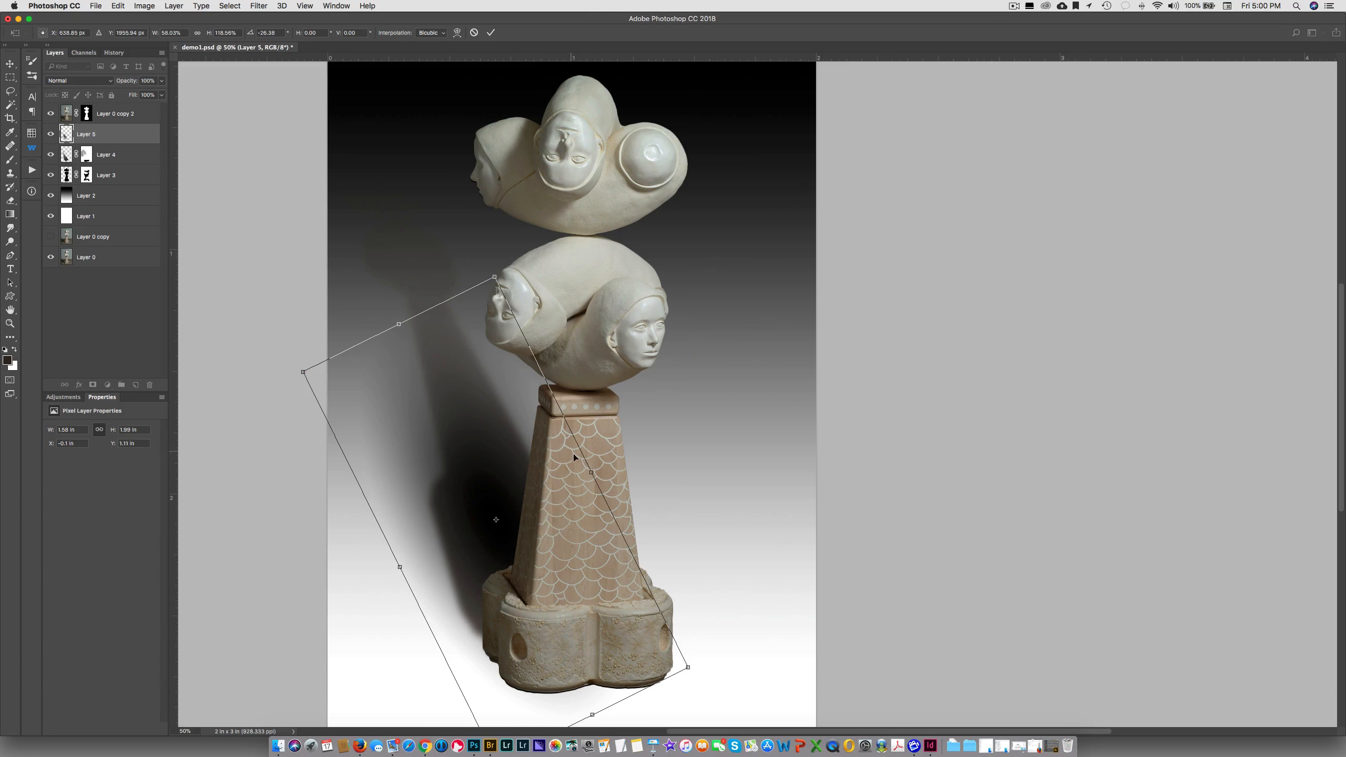
left_click_drag(594, 470, 601, 468)
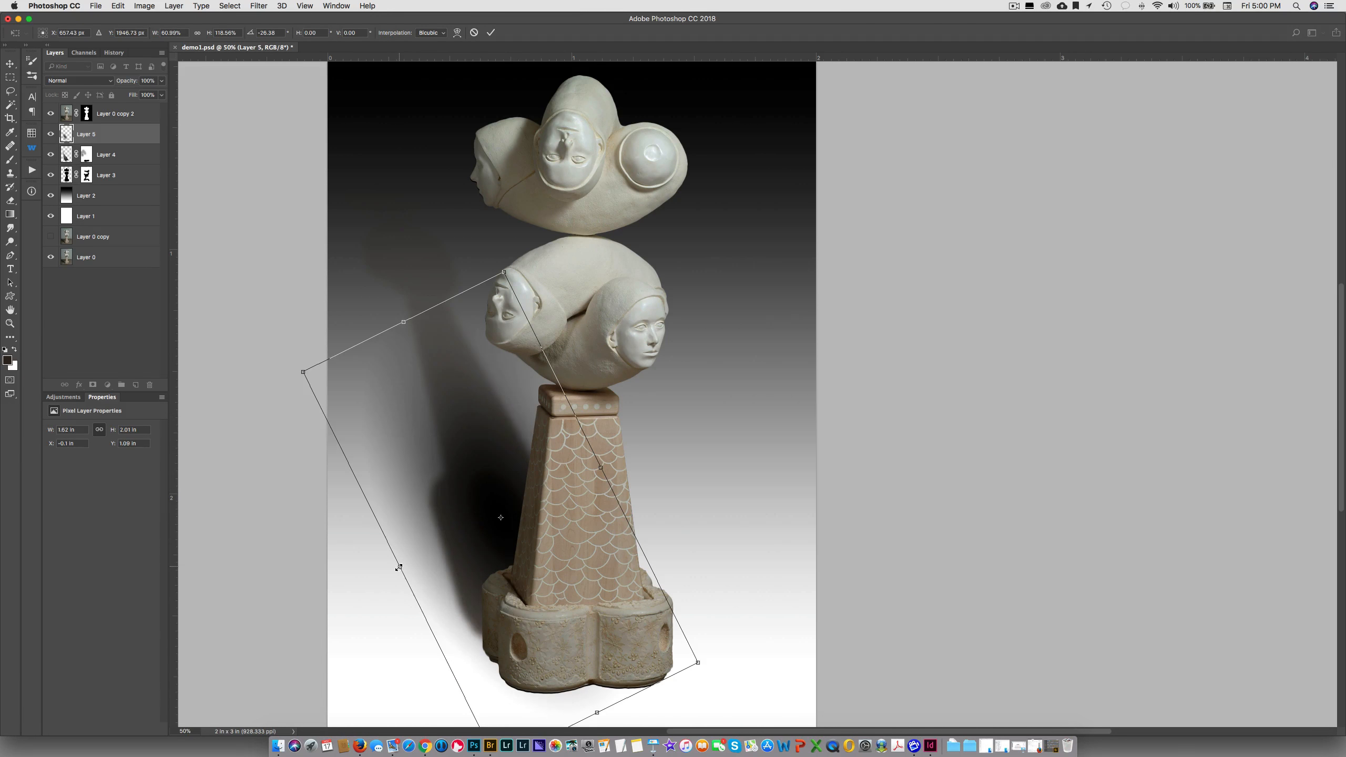
left_click_drag(399, 567, 383, 575)
key("Return")
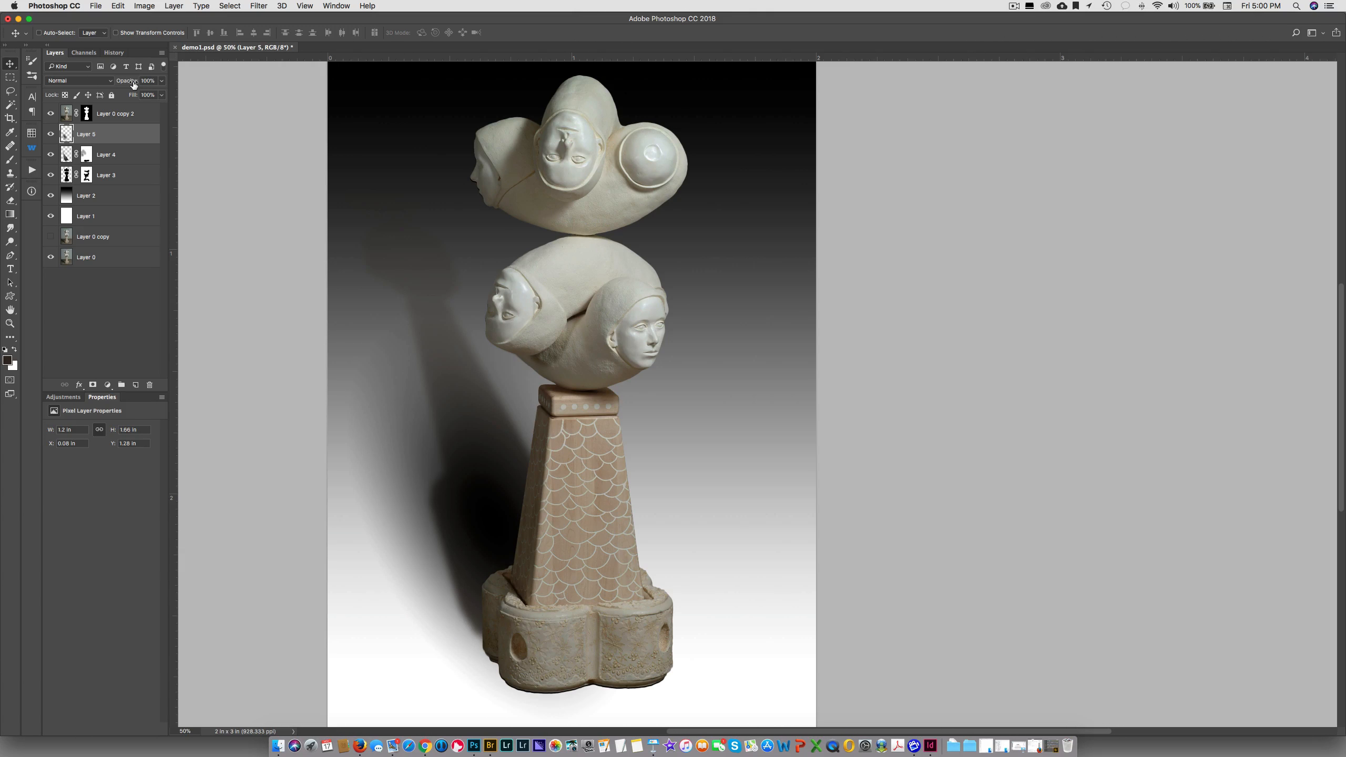
Lower Layer 5's opacity to about 35% and toggle its visibility to compare the shadow with and without it
left_click_drag(133, 85, 100, 85)
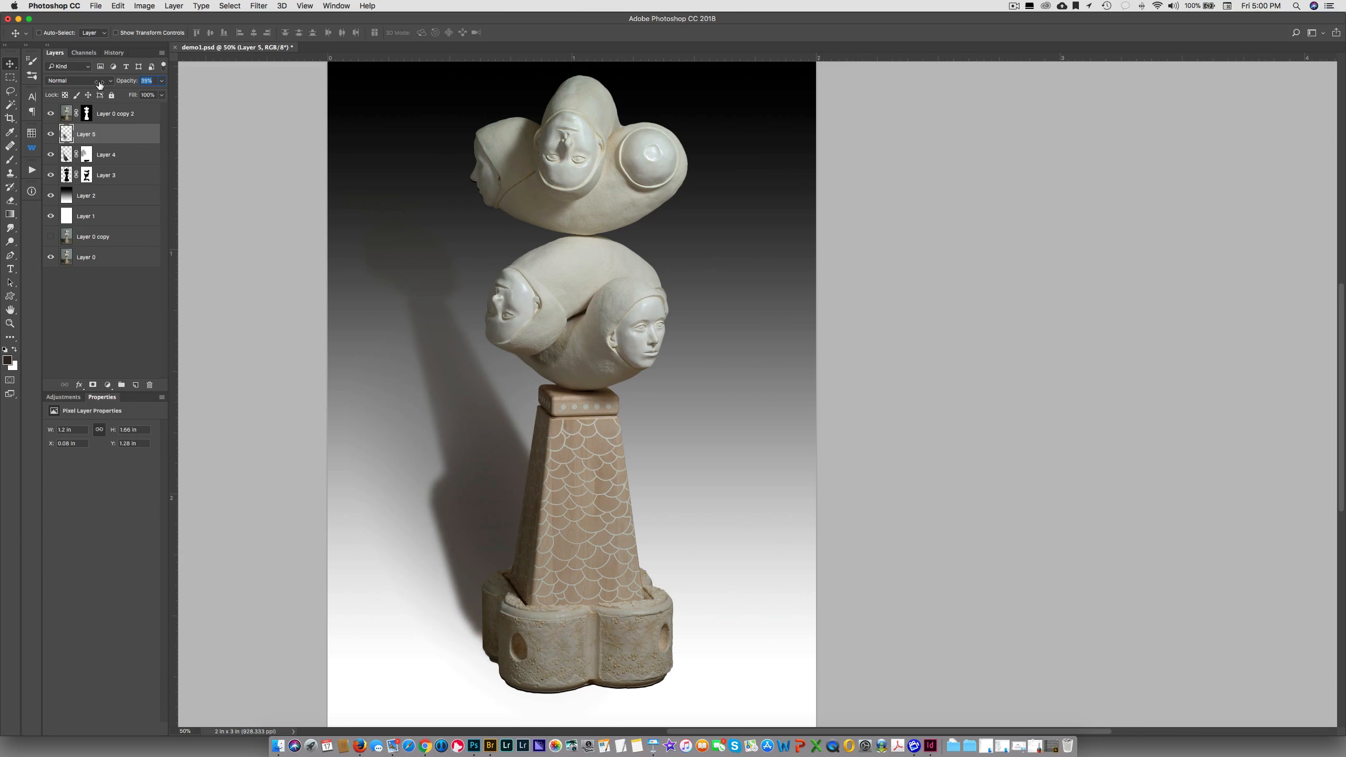
left_click(51, 134)
left_click(51, 134)
left_click(51, 134)
left_click(51, 134)
left_click(51, 134)
left_click(51, 134)
Create a Soft Light layer filled with 50% gray above Layer 0 copy 2 and toggle its visibility to check its effect
left_click(114, 113)
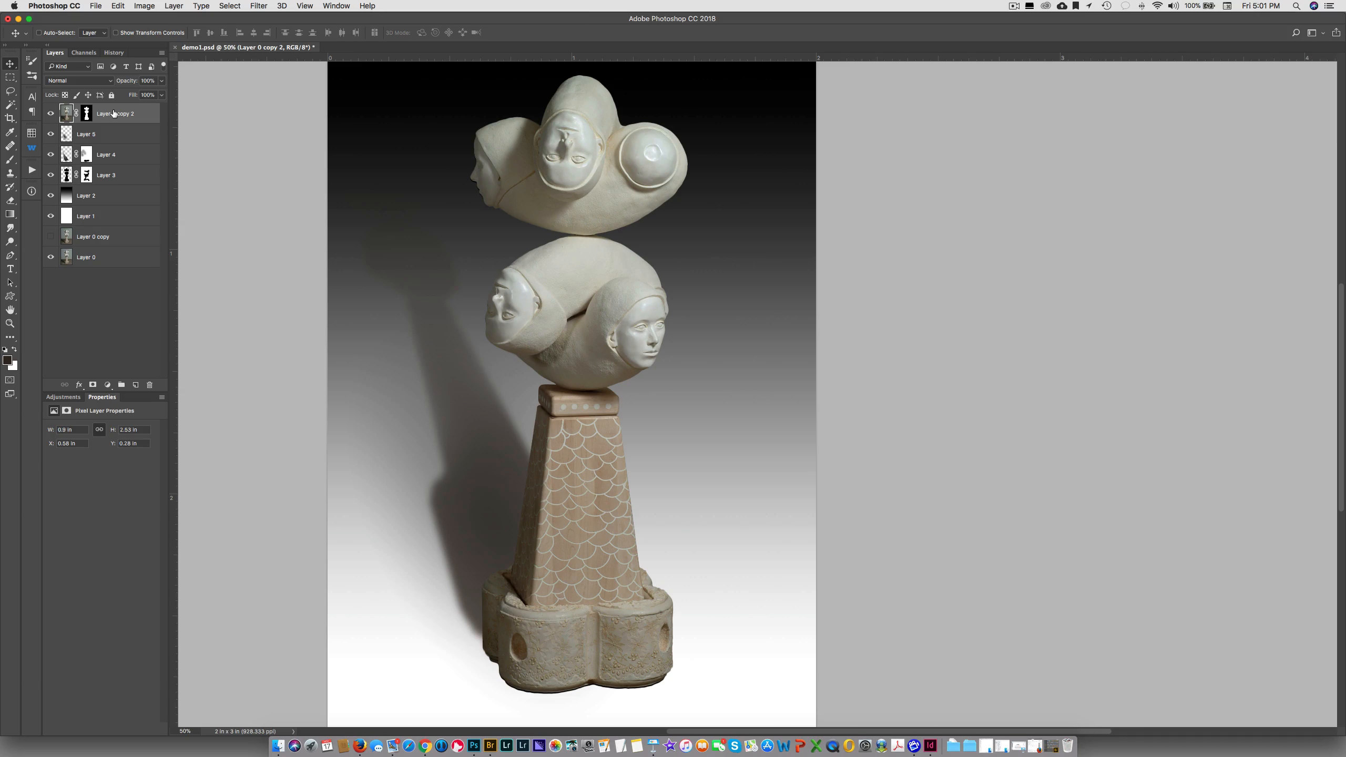
left_click(136, 386, "alt")
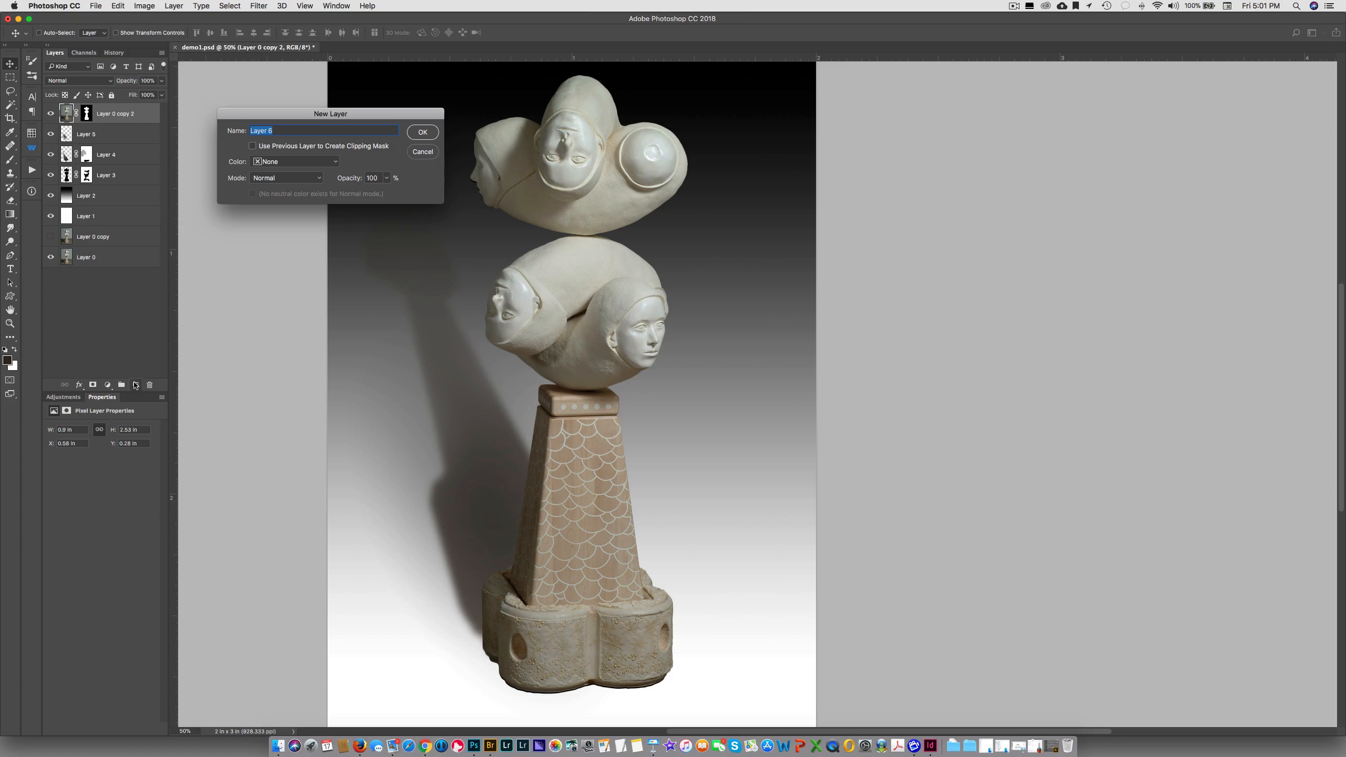
left_click(265, 177)
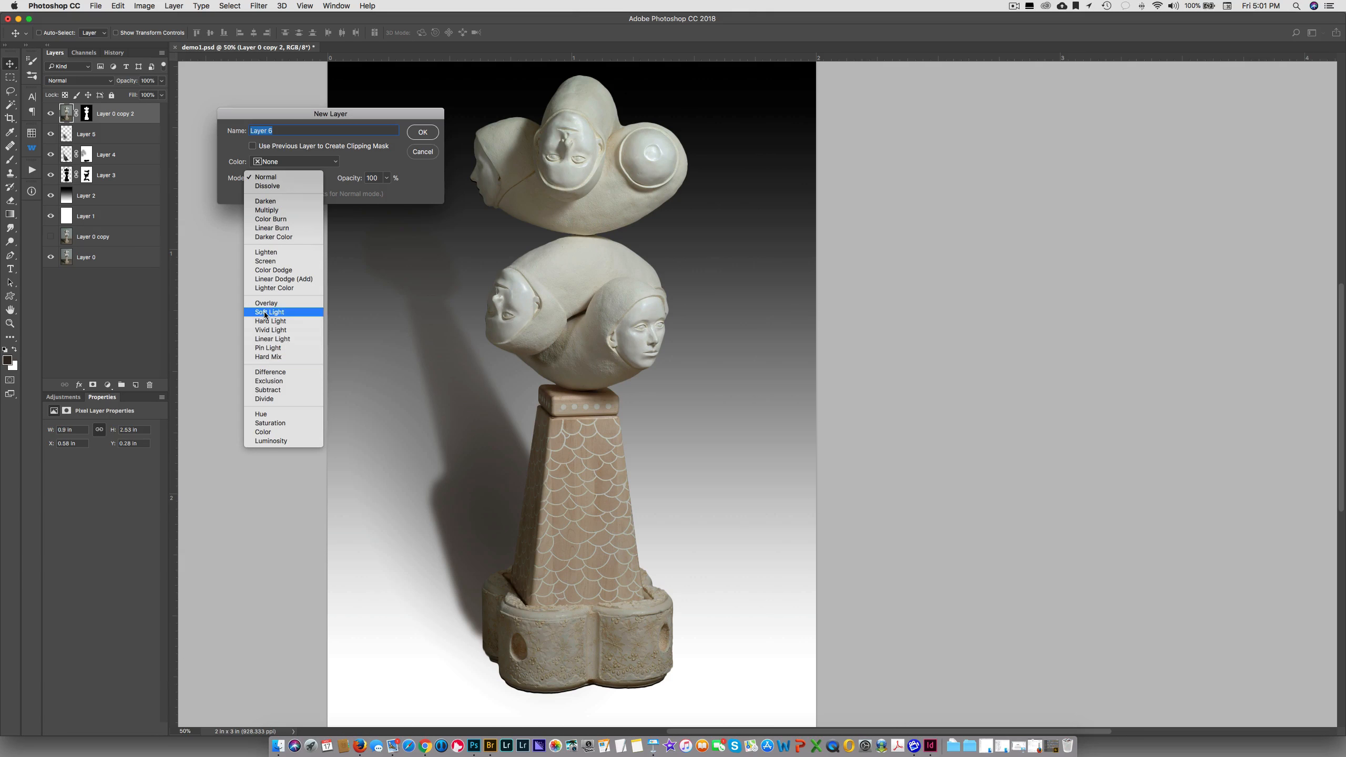
left_click(269, 312)
left_click(253, 194)
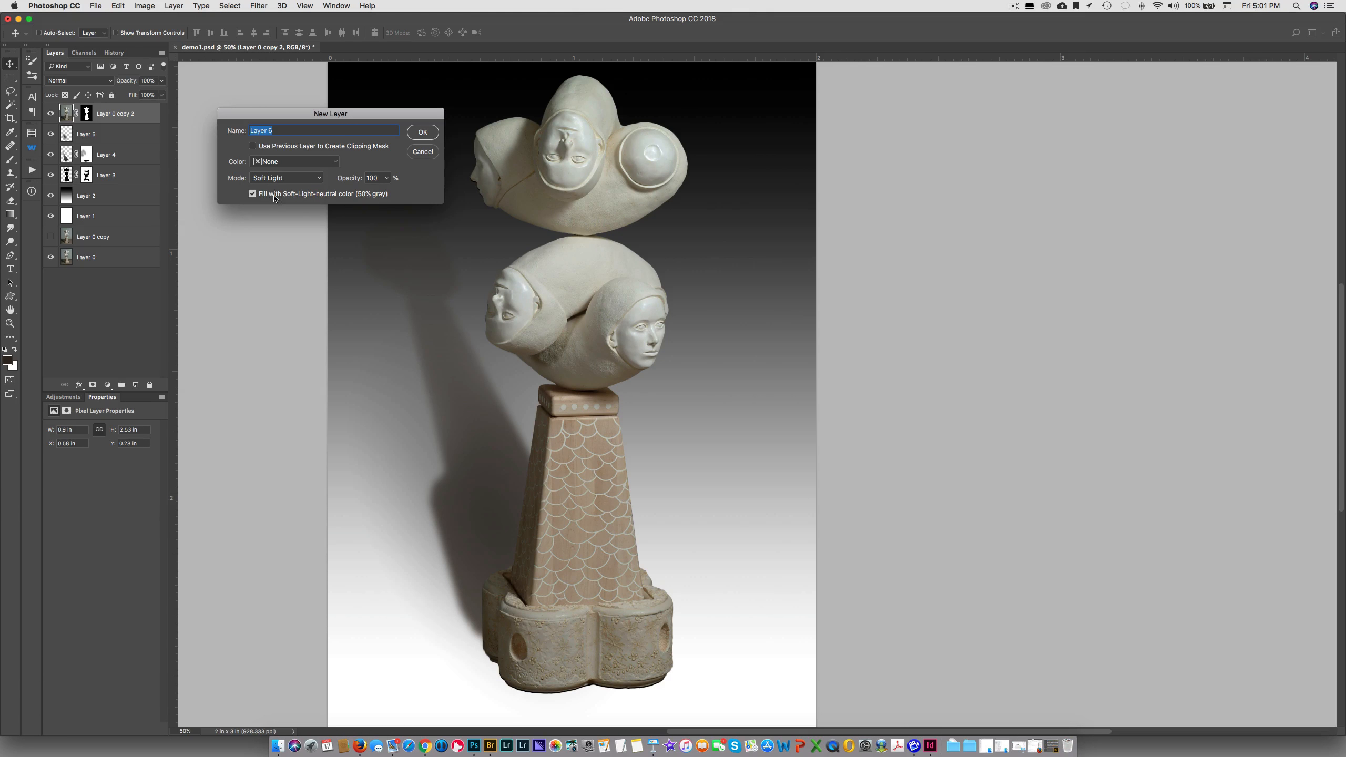
left_click(423, 133)
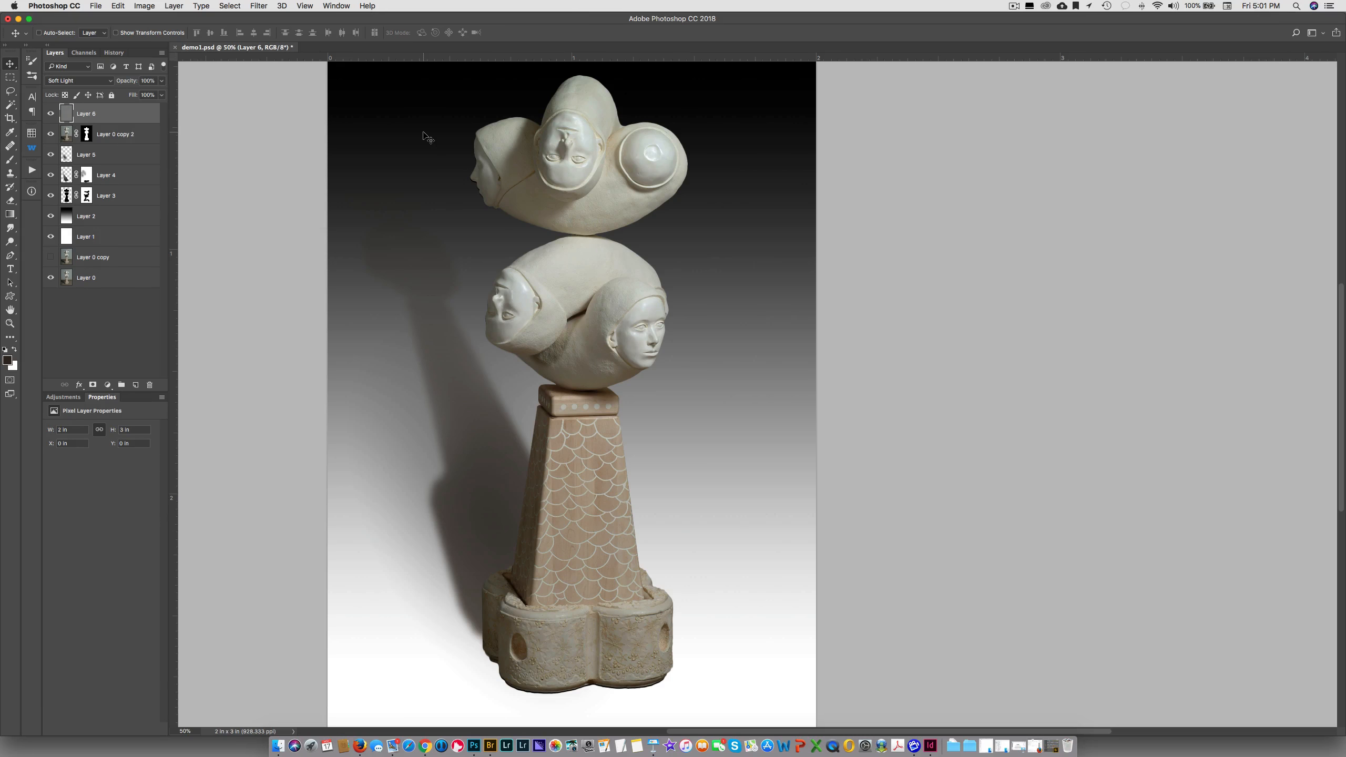
left_click(50, 116)
left_click(50, 116)
left_click(50, 116)
Open the Add Noise filter for the gray Soft Light layer
left_click(255, 5)
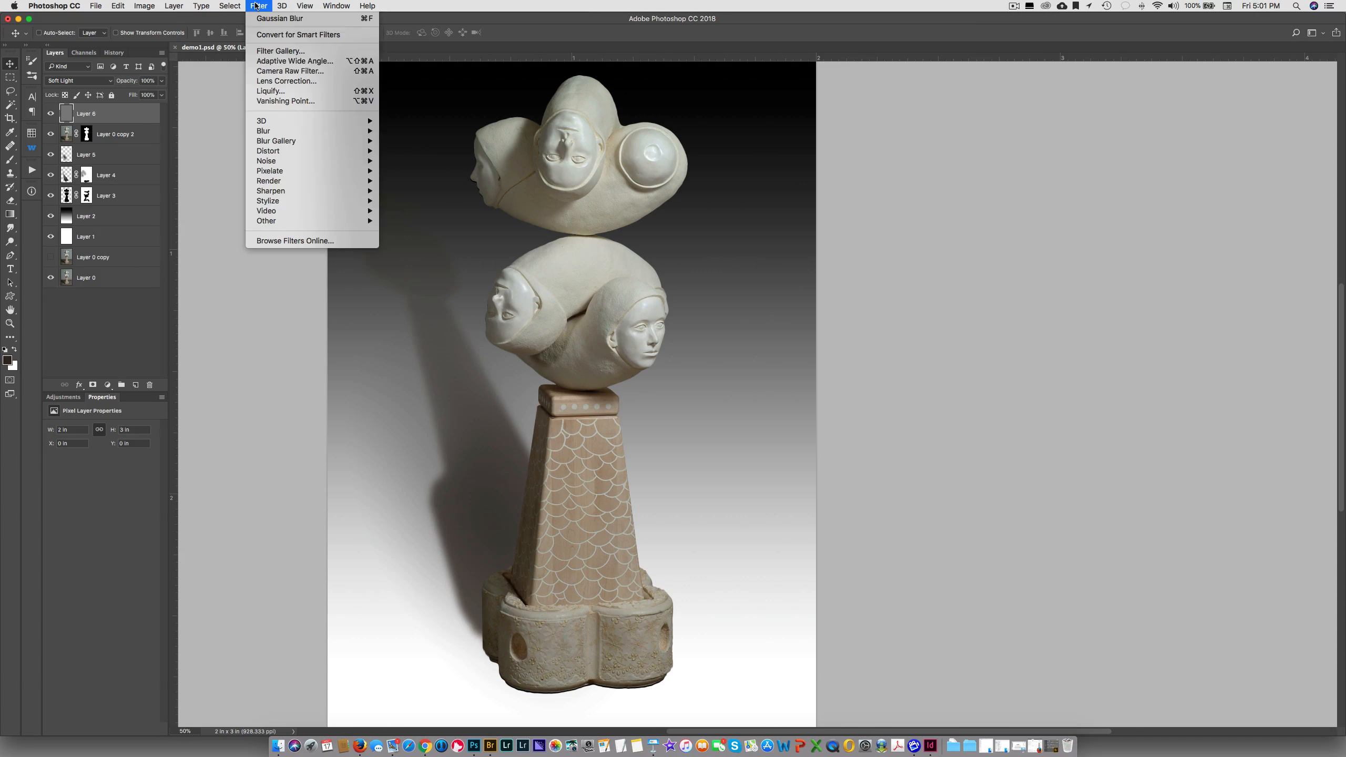
mouse_move(267, 164)
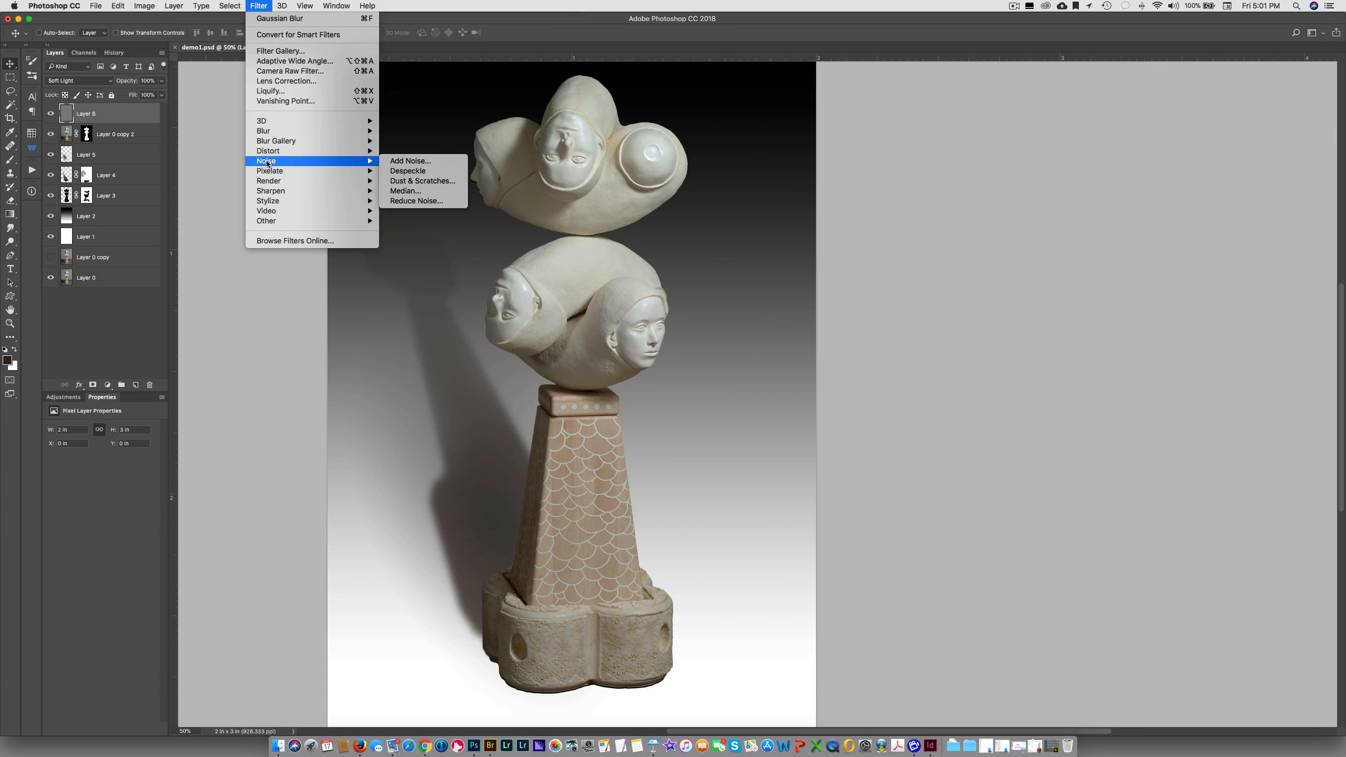
left_click(398, 162)
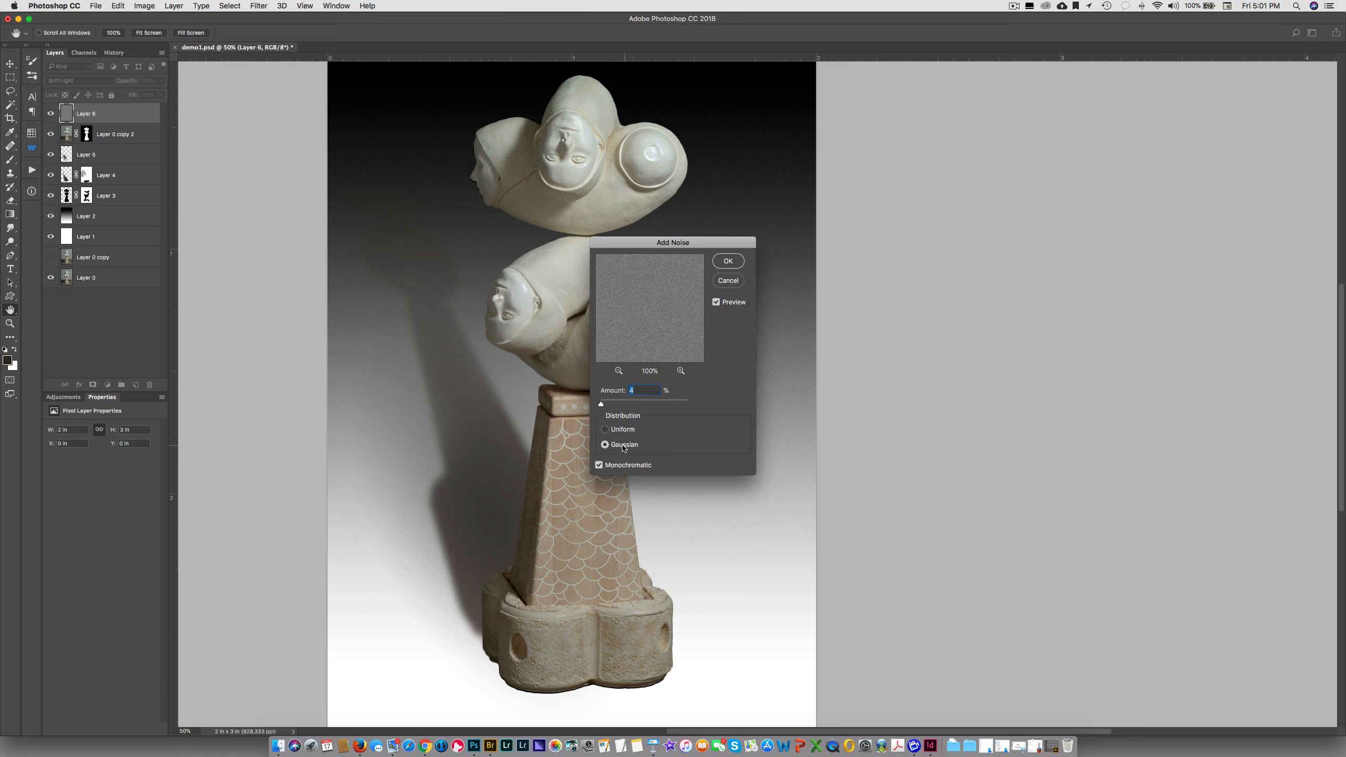
Preview Gaussian noise at 171.82% without and with the Monochromatic option to compare coloured and gray grain
left_click(598, 466)
left_click(639, 403)
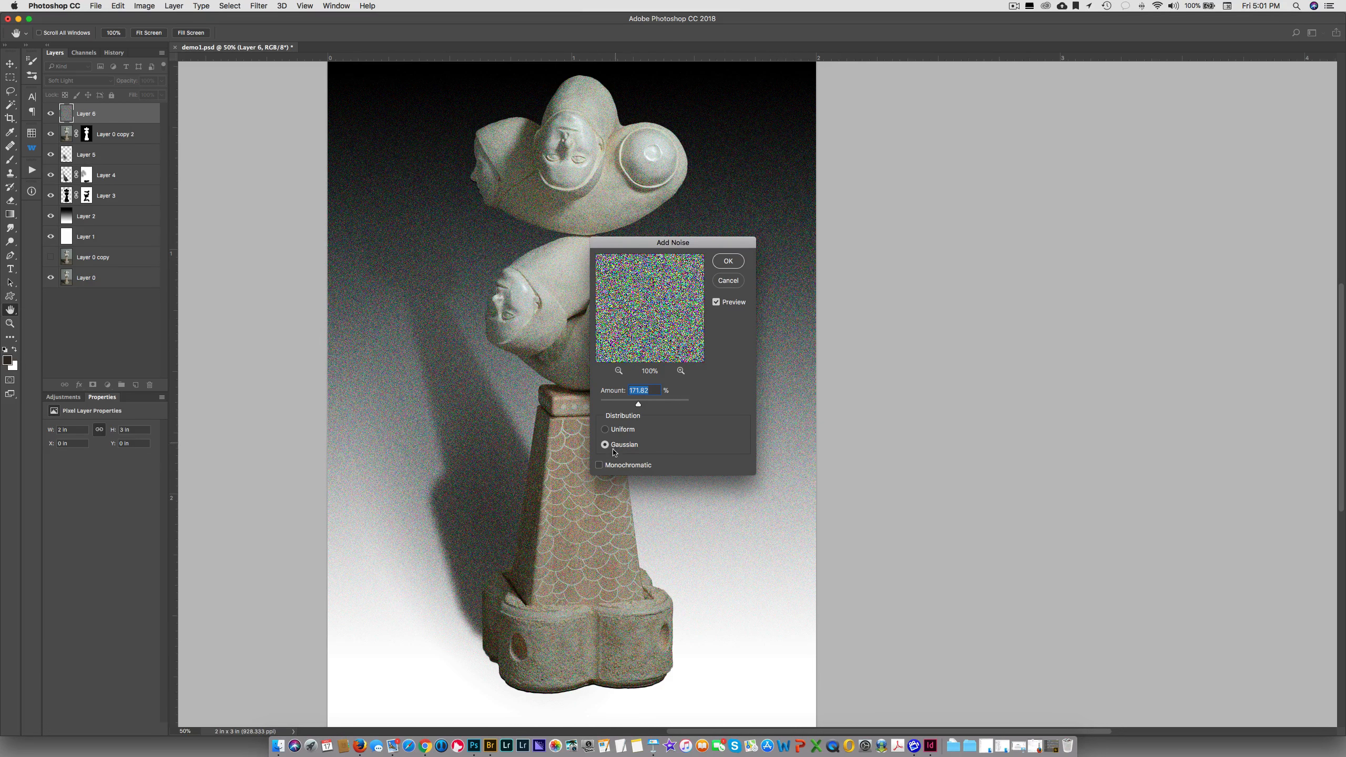
left_click(600, 467)
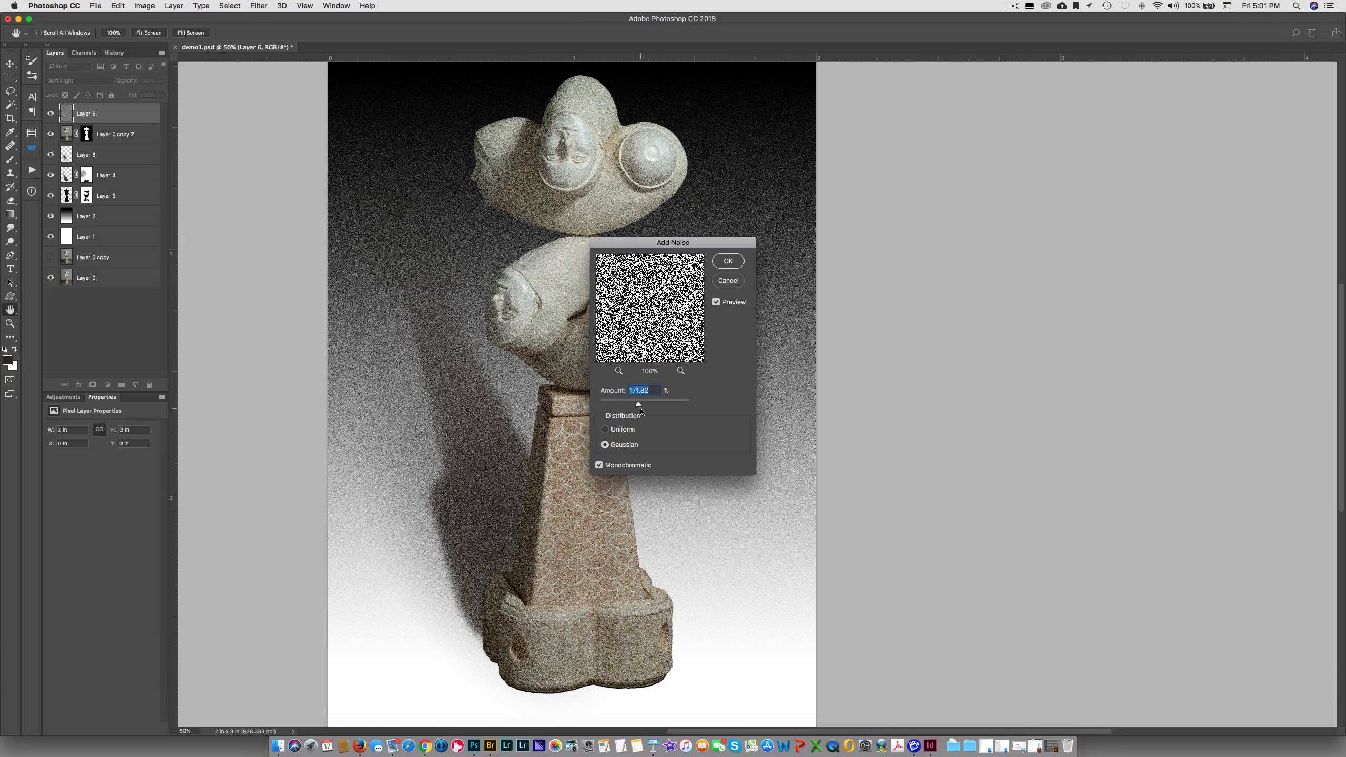
Apply monochromatic Gaussian noise with an amount of 3% to Layer 6, checking the grain against the background up close
left_click_drag(638, 406, 601, 406)
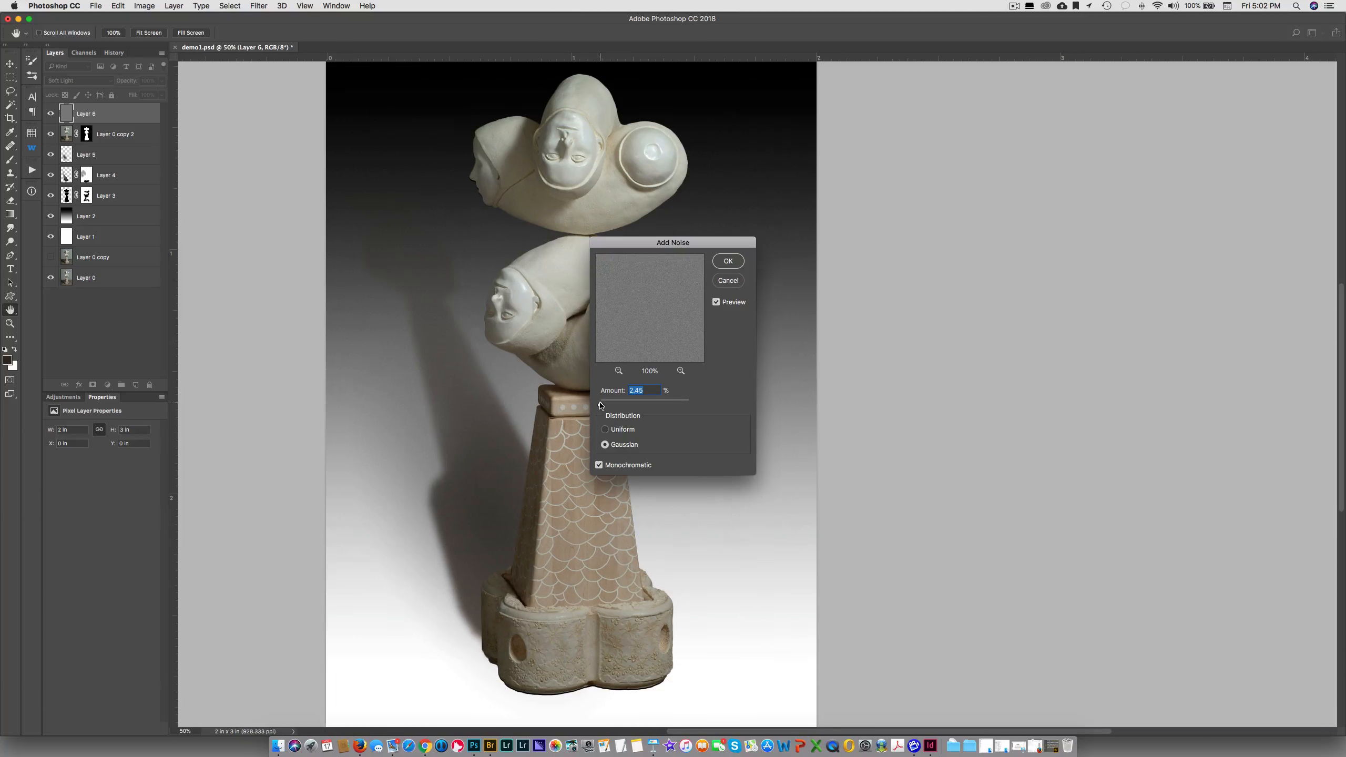
key("super+equal")
key("super+equal")
left_click_drag(406, 406, 843, 354)
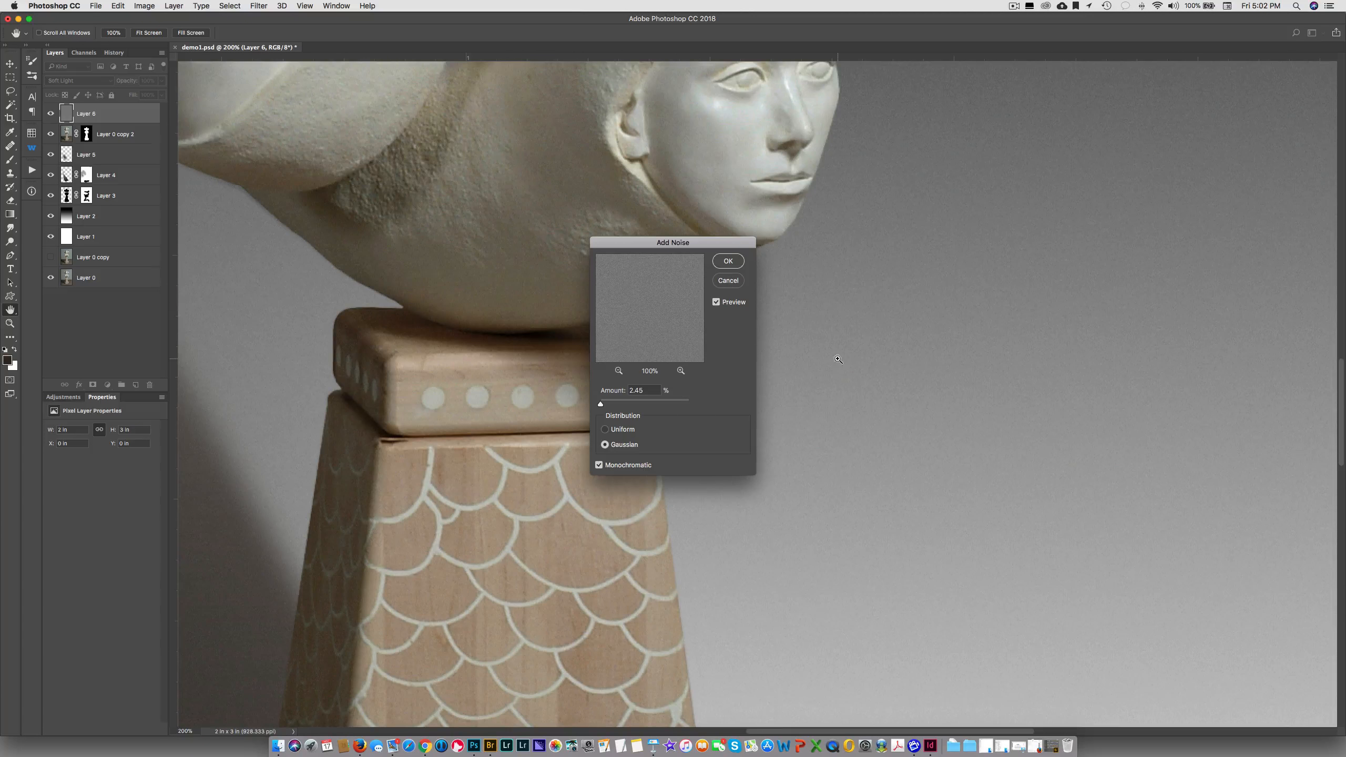
key("super+minus")
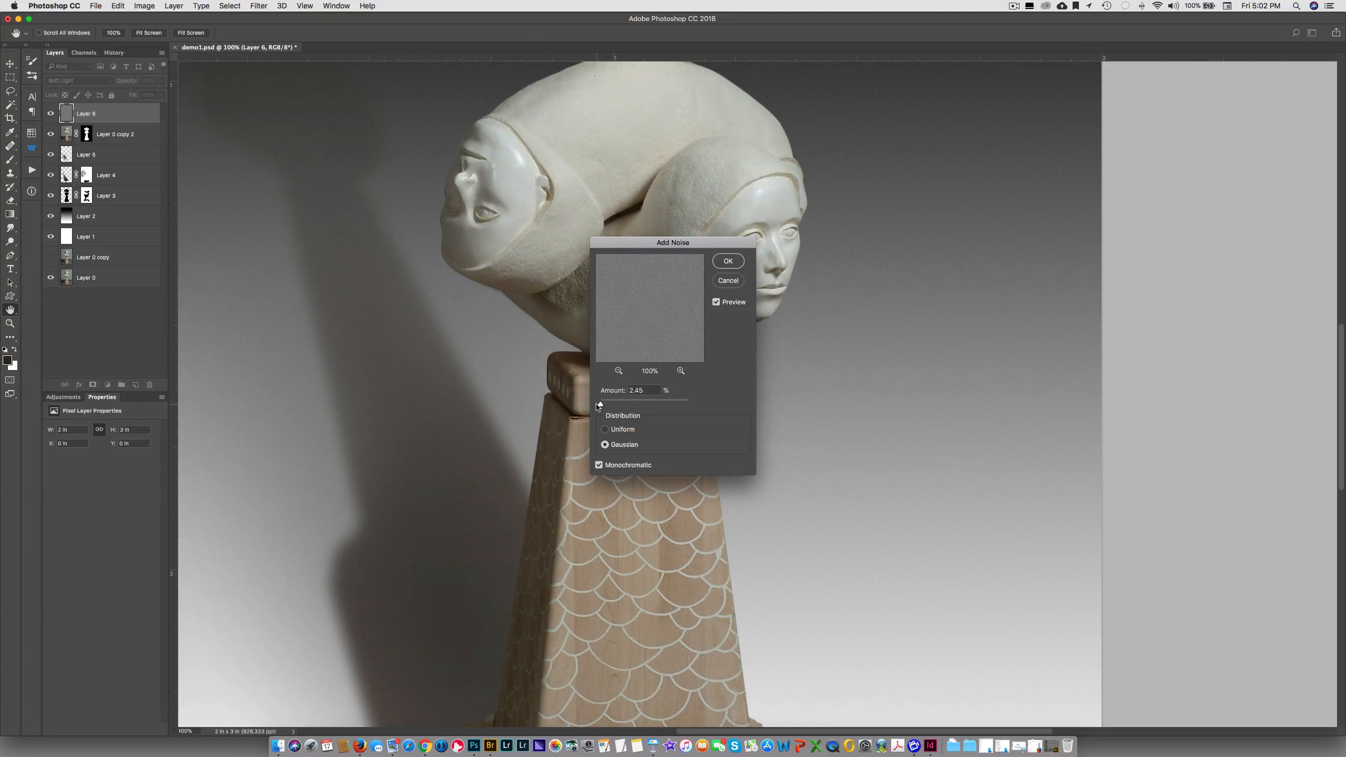
left_click(601, 404)
left_click_drag(601, 405, 602, 406)
left_click_drag(600, 406, 600, 405)
type("3")
left_click(734, 263)
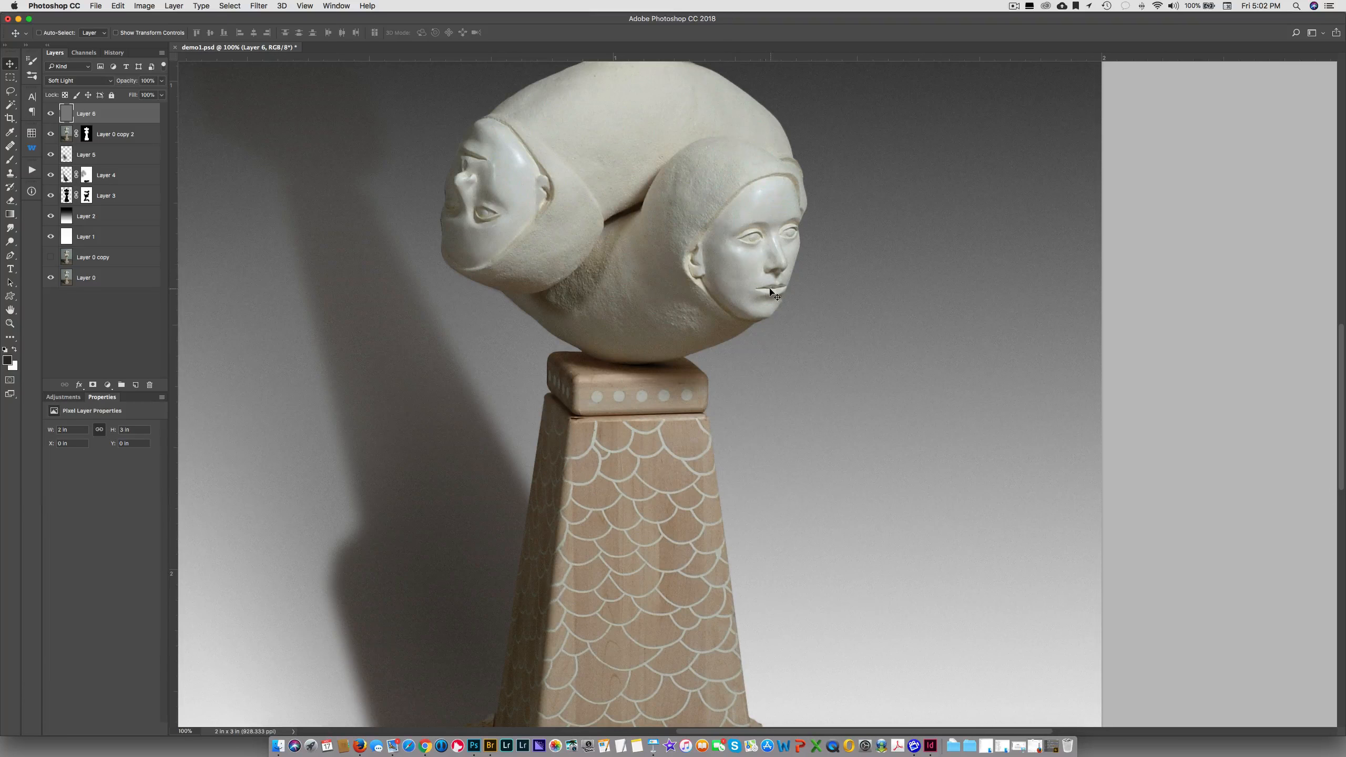
Create a layer above Layer 5 and draw a black-to-transparent radial gradient centred on the sculpture's stone base
double_click(10, 311)
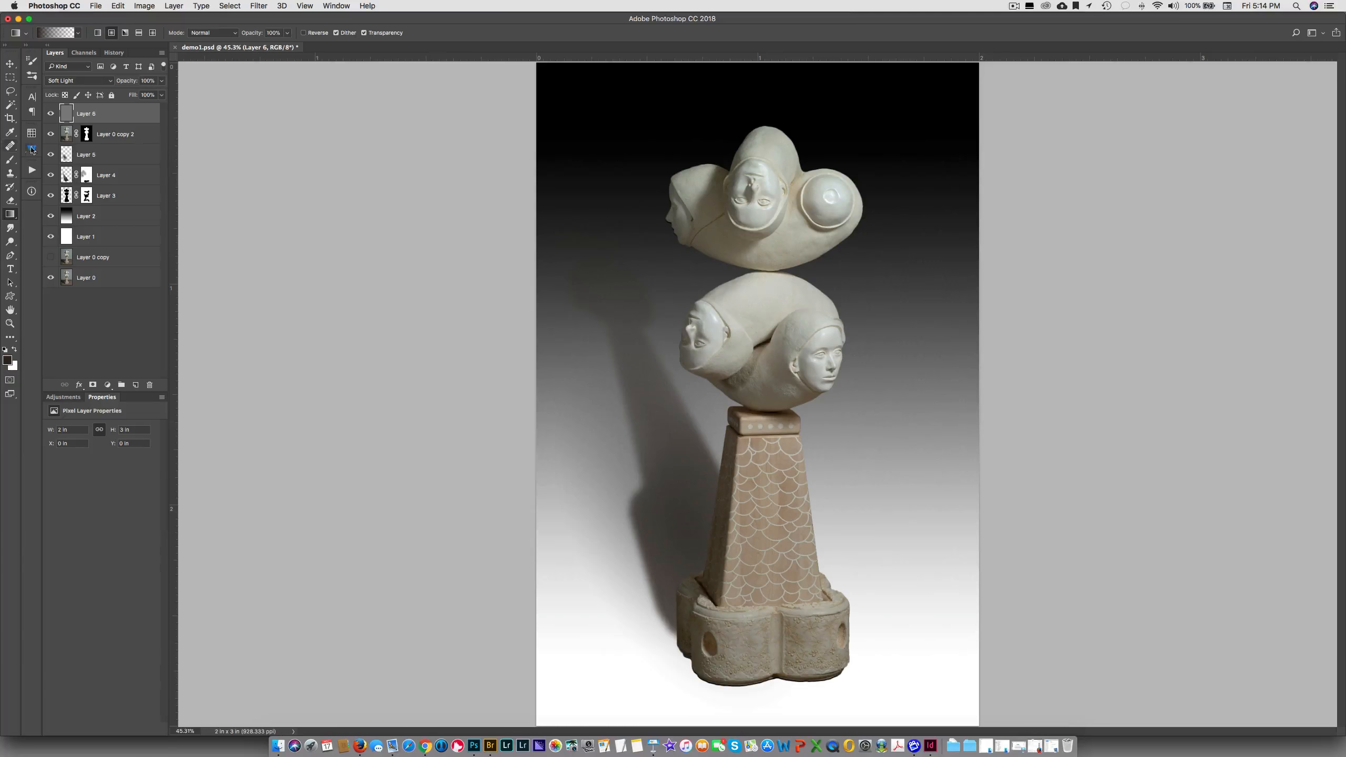
left_click(84, 155)
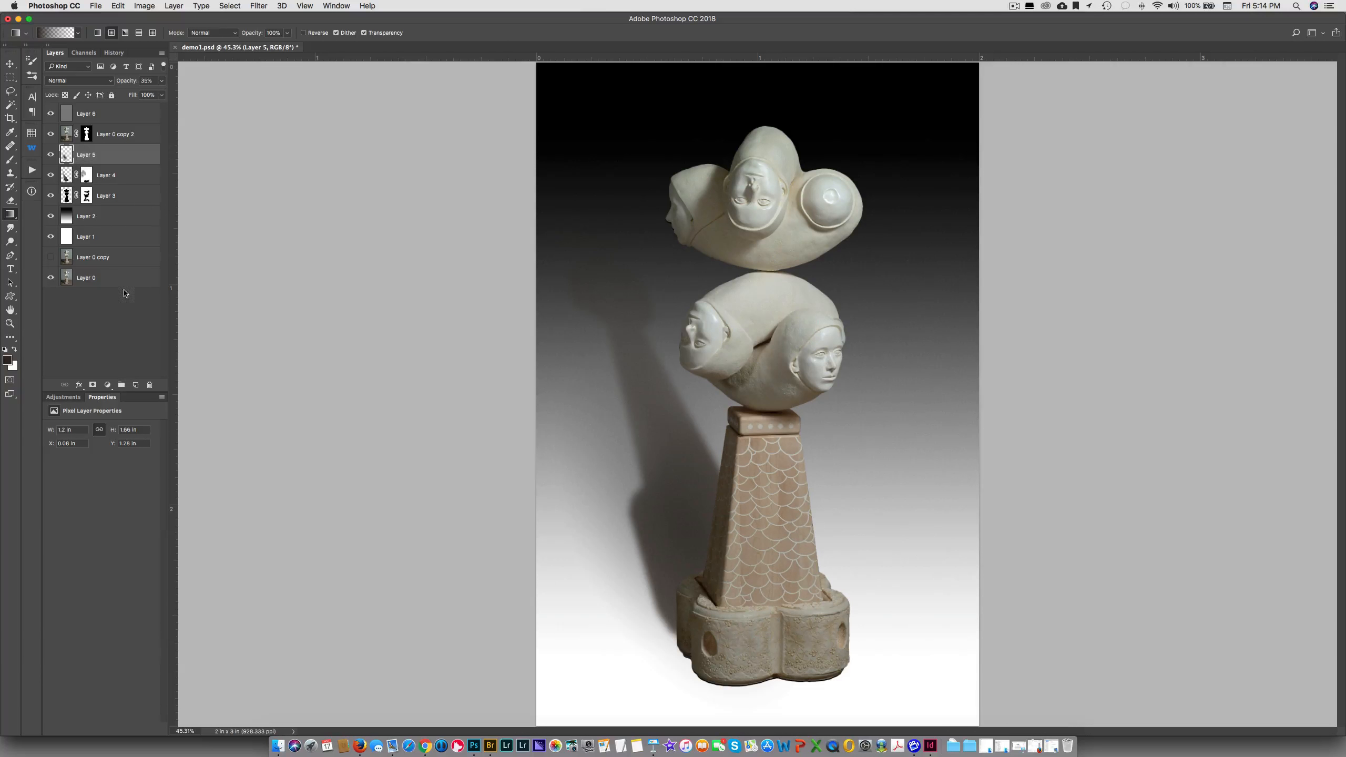
left_click(136, 384)
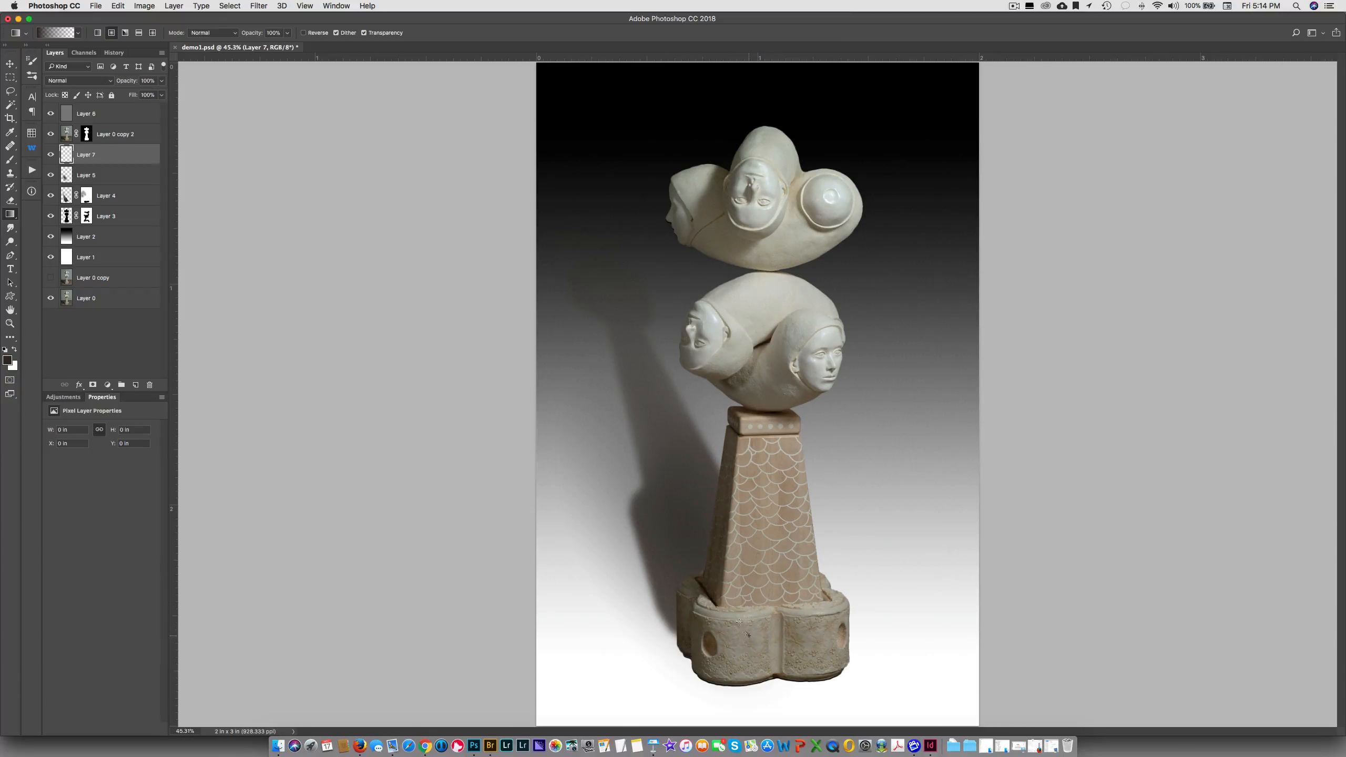
left_click_drag(739, 622, 700, 496)
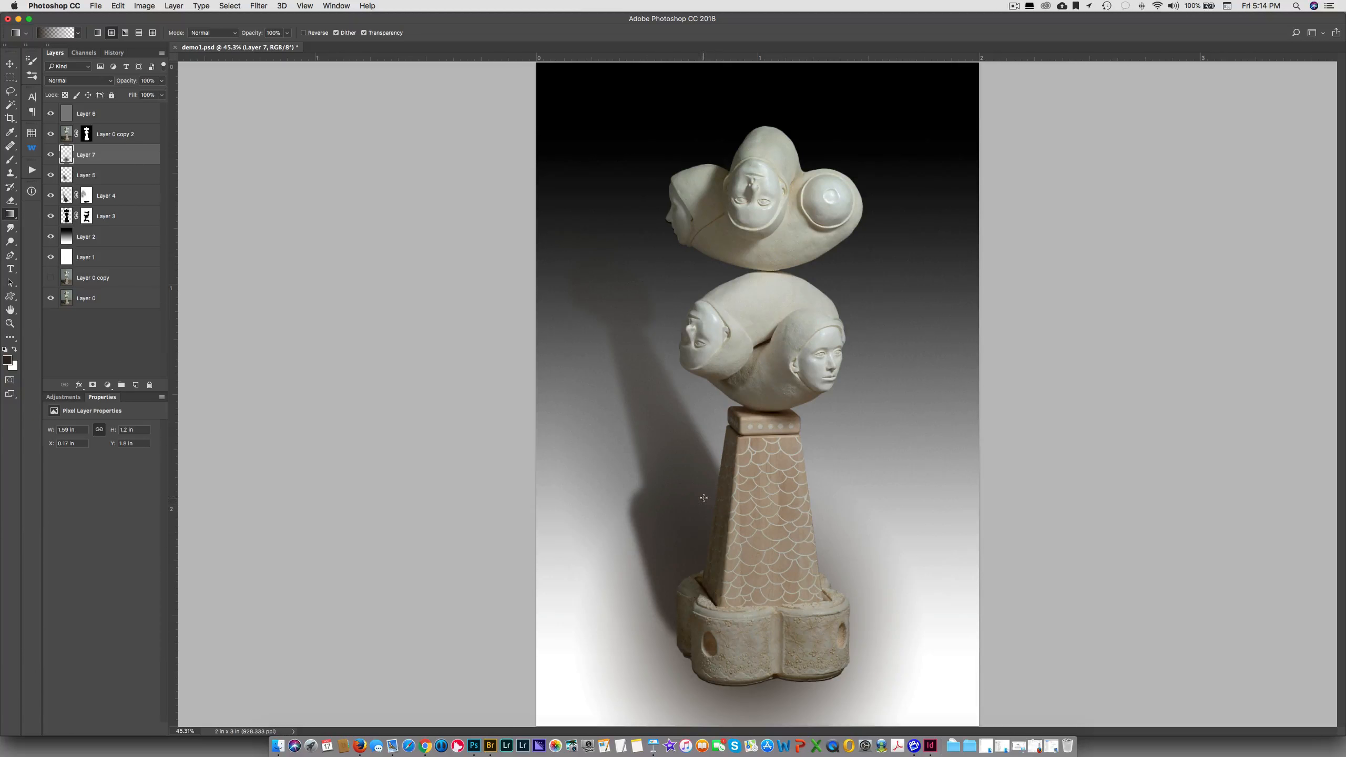
Transform Layer 7's gradient into a flat ground shadow around the base, about 70% of its height and wider on both sides
key("ctrl+t")
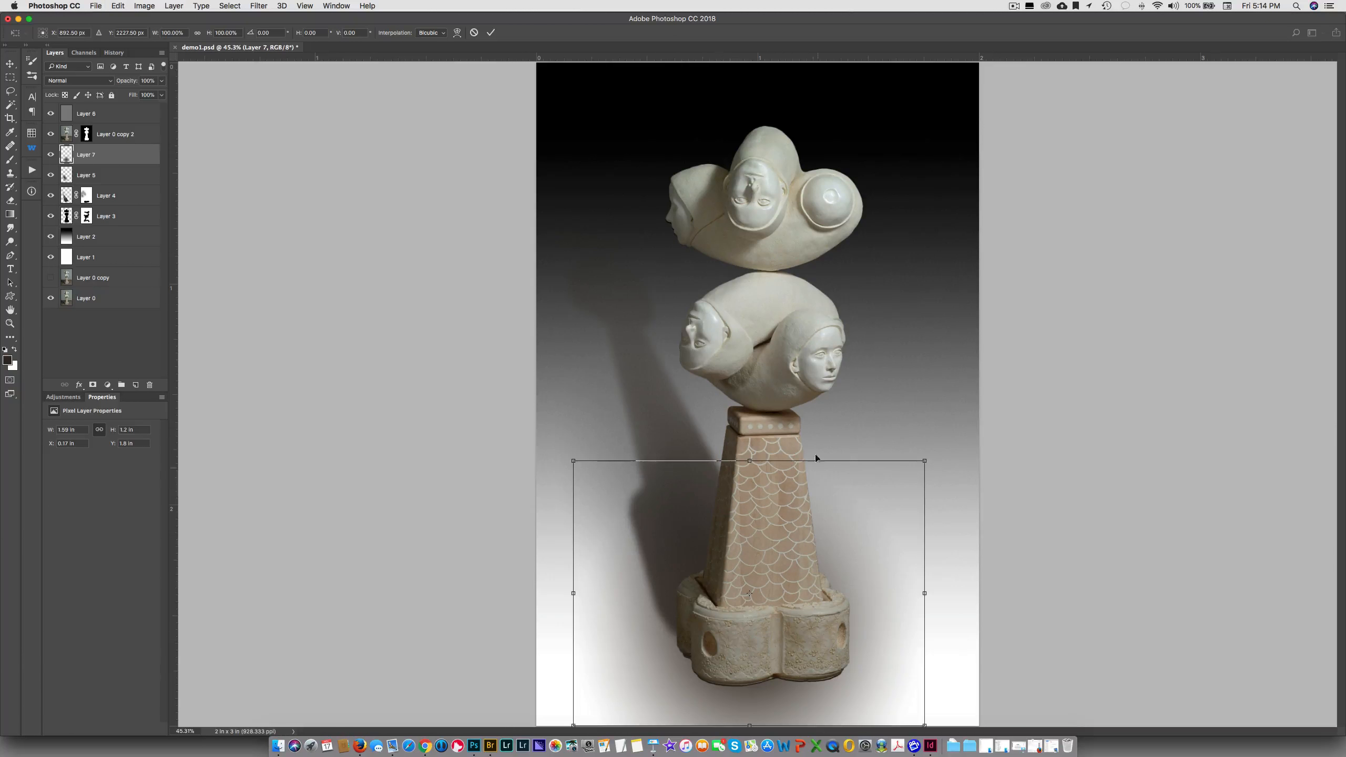
left_click_drag(748, 461, 749, 542)
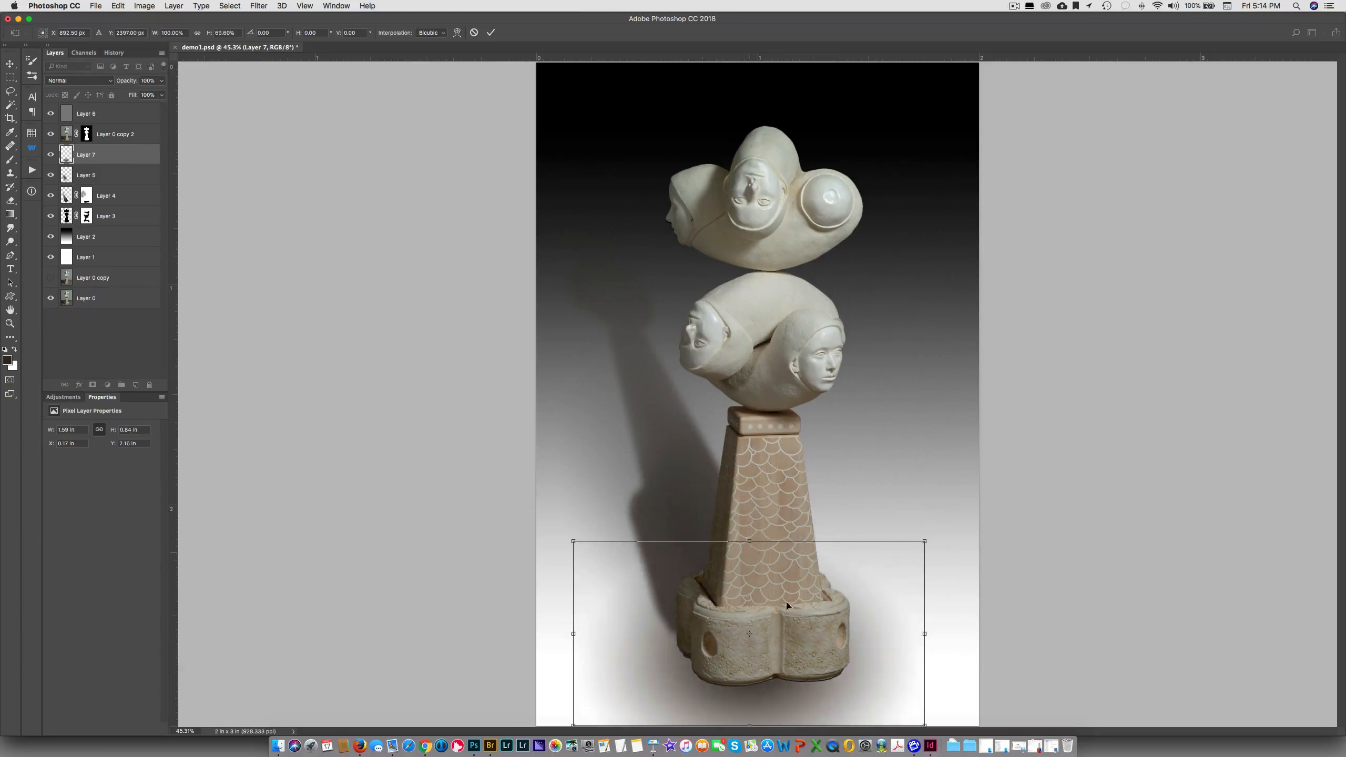
left_click_drag(924, 627, 963, 631)
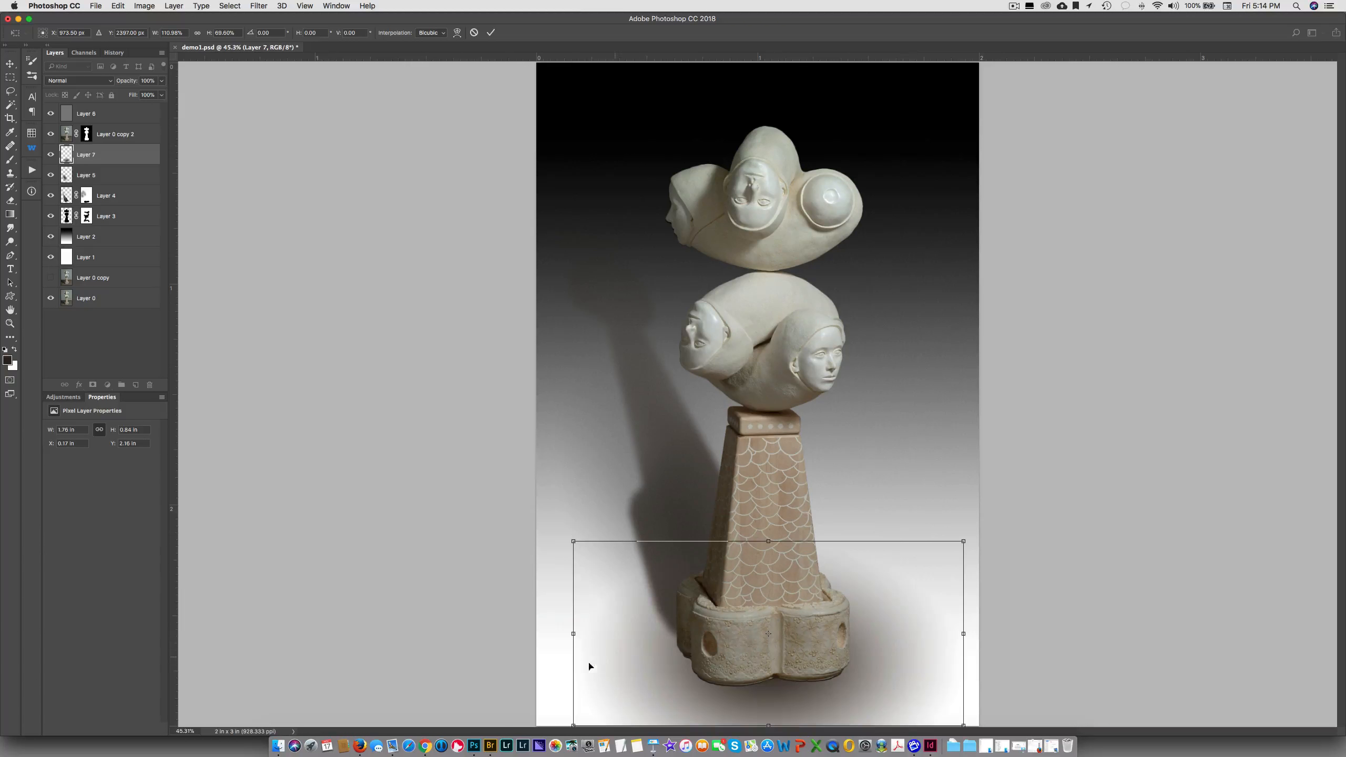
left_click_drag(567, 634, 542, 634)
left_click_drag(739, 635, 746, 640)
key("Return")
key("g")
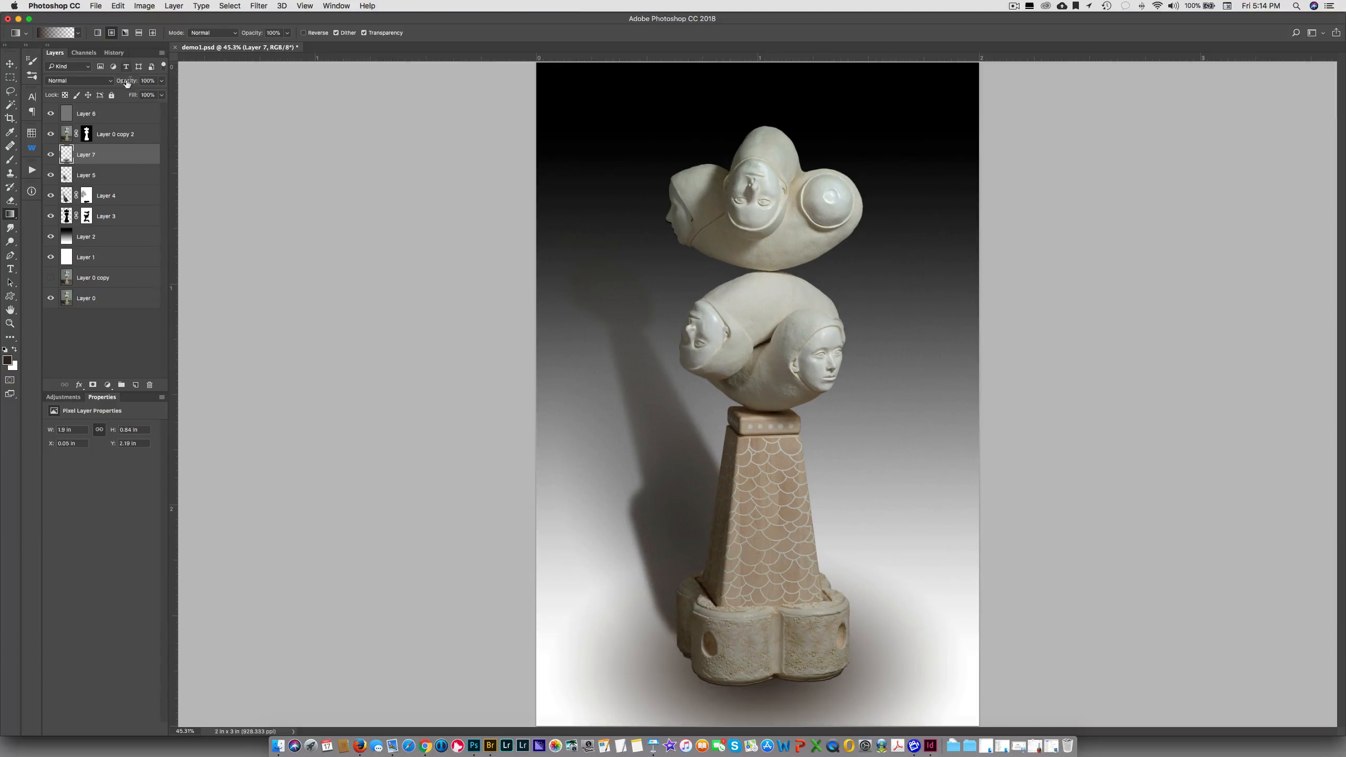
Lower Layer 7's opacity to 52%, view the image without the panels, and compare it with the layer hidden and shown
mouse_move(127, 83)
left_mouse_down()
mouse_move(106, 85)
mouse_move(124, 83)
left_mouse_up()
key("Tab")
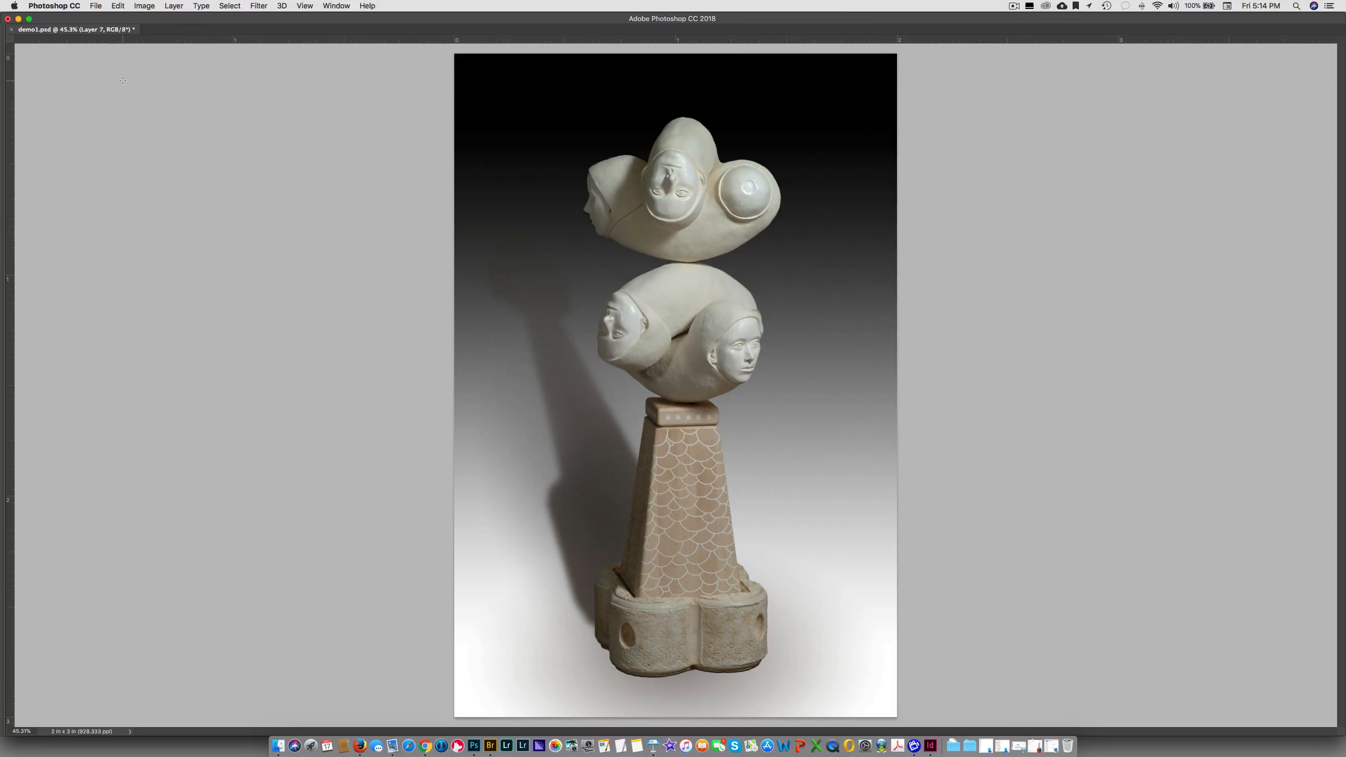
key("Tab")
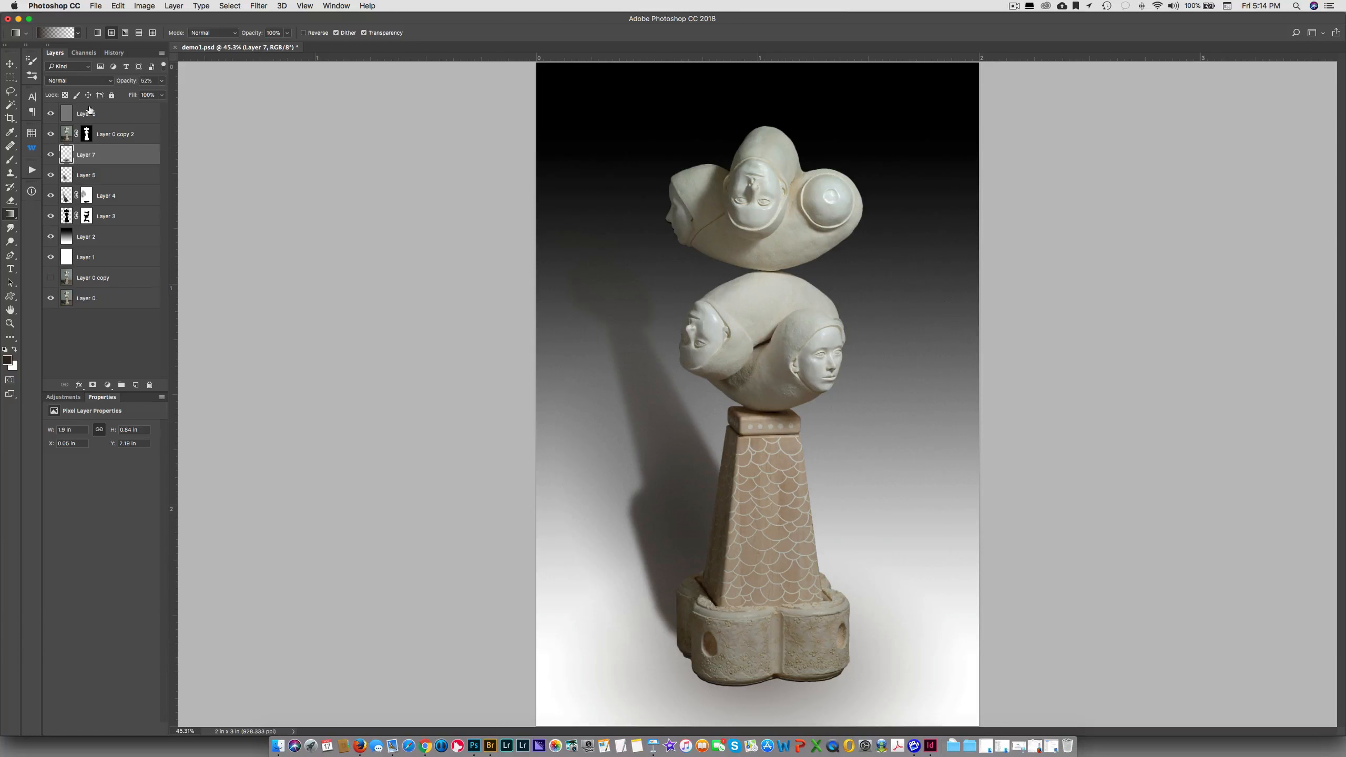
left_click(51, 155)
left_click(51, 155)
left_click(51, 154)
left_click(51, 155)
Reduce Layer 7's opacity to 40% and toggle its visibility to judge the ground shadow
left_click_drag(136, 79, 121, 84)
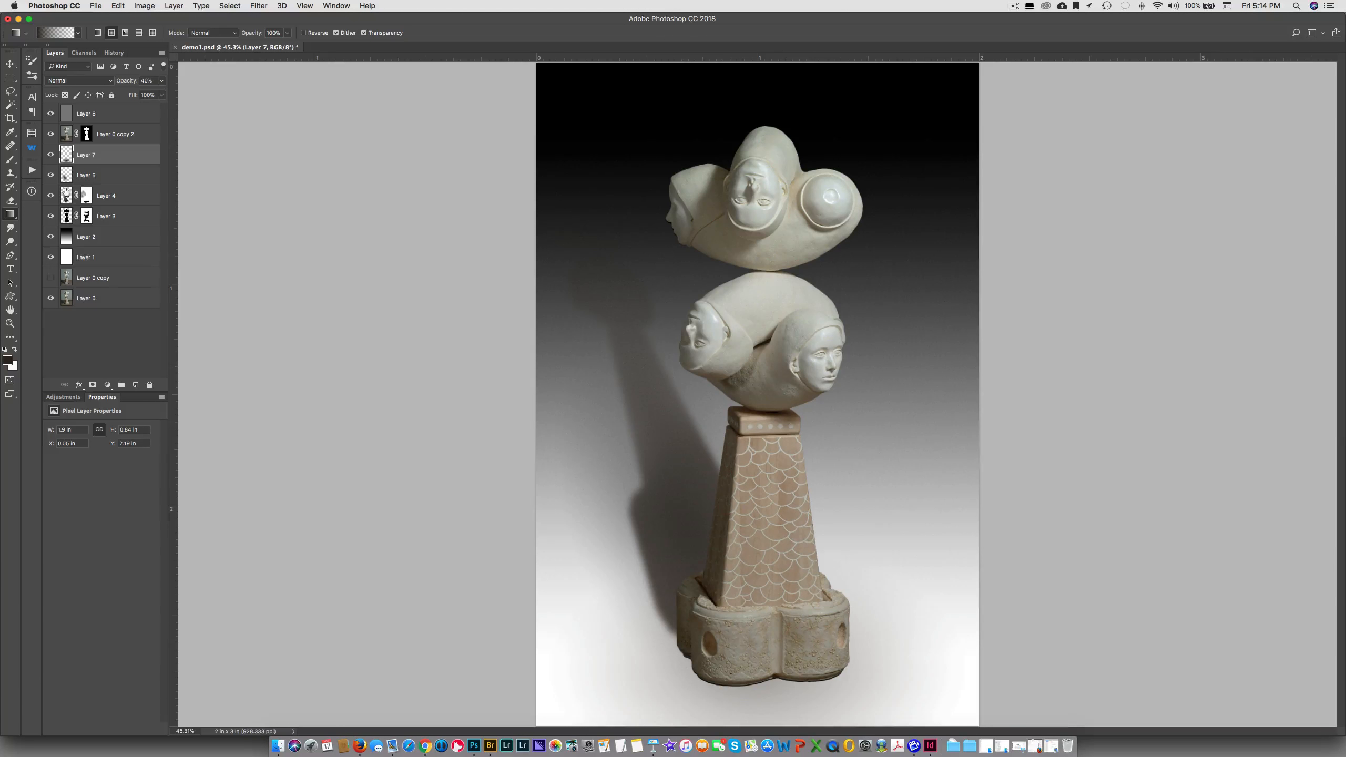
left_click(51, 155)
left_click(51, 155)
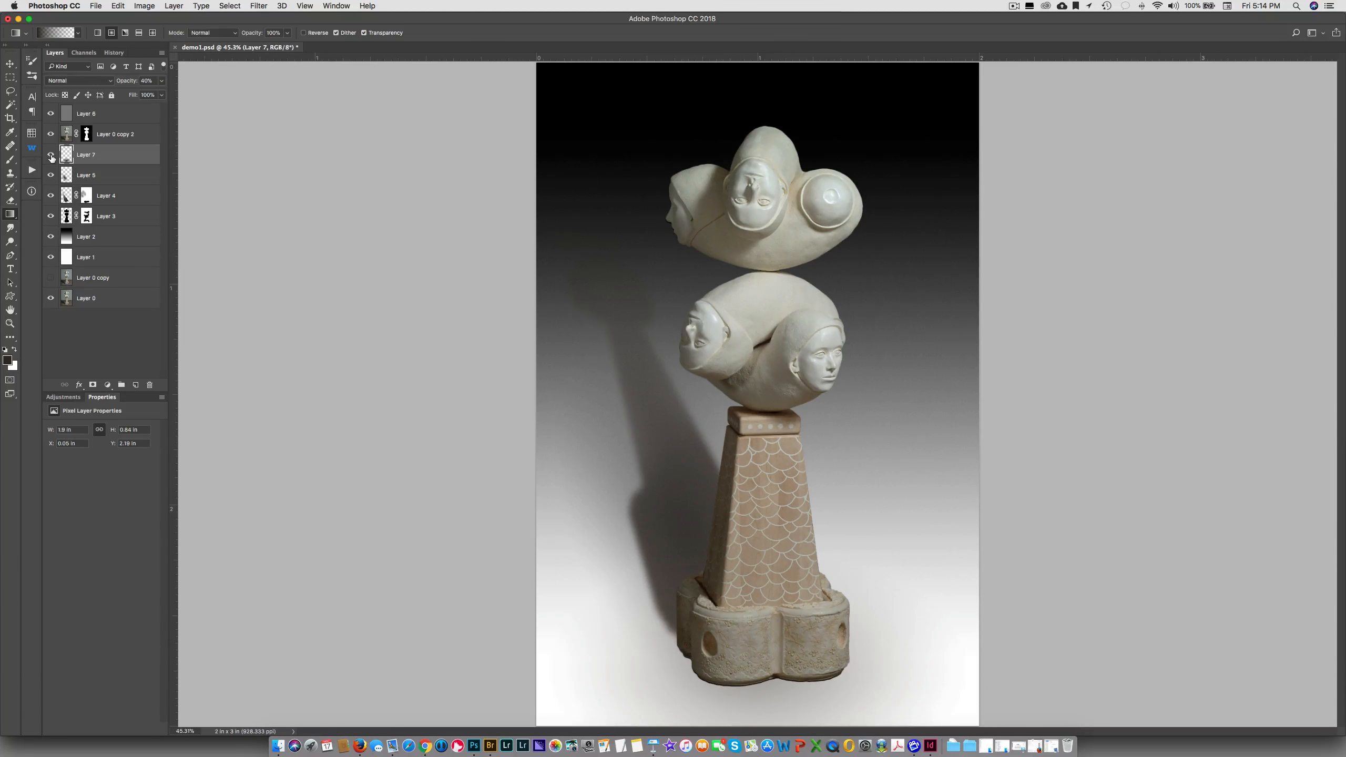